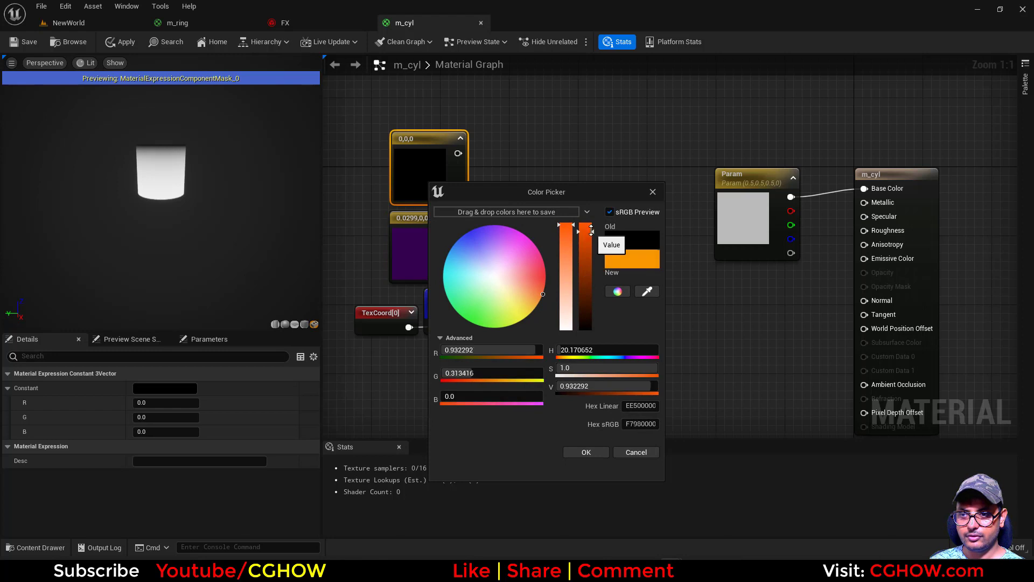
# Step: Set the black color constant to orange (0.995, 0.334, 0), connect it to the Lerp's A input and preview the Lerp
pyautogui.click(585, 452)
pyautogui.moveTo(458, 153); pyautogui.dragTo(569, 251)
pyautogui.click(543, 269)
pyautogui.press('space')
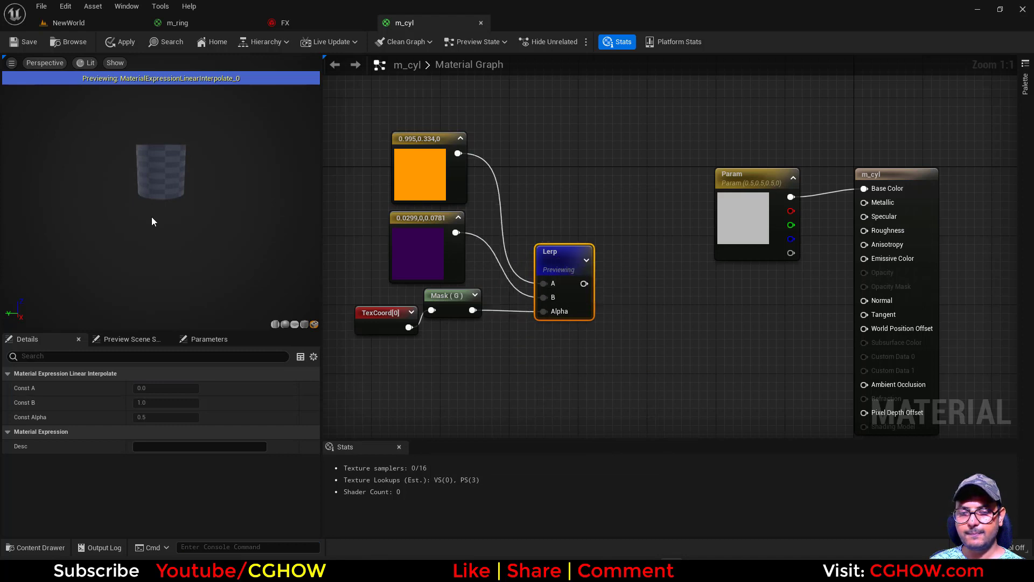
pyautogui.moveTo(447, 286); pyautogui.dragTo(432, 314, button='right')
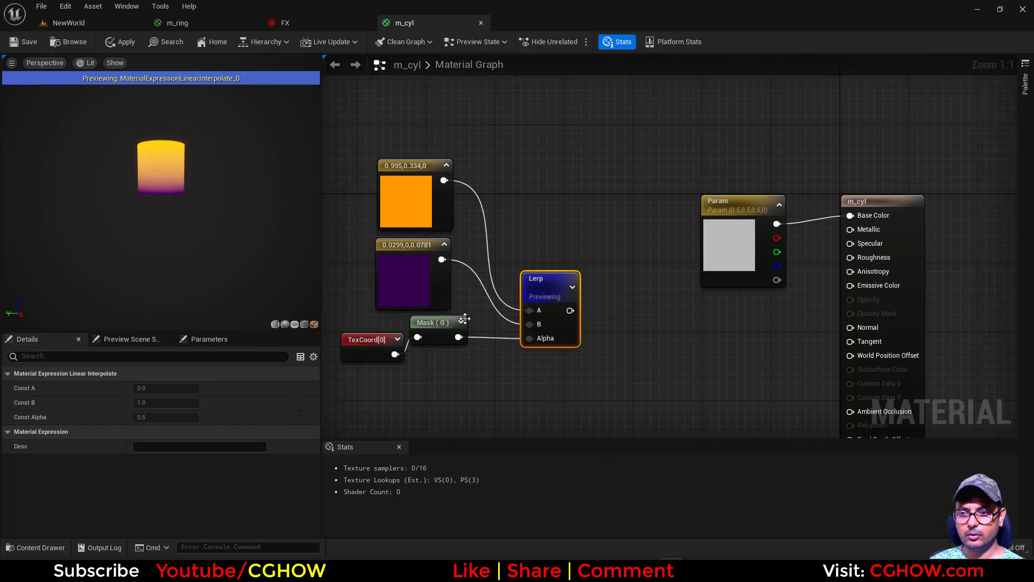
# Step: Move the TexCoord and Mask nodes away from the Lerp and insert a Power node between the Mask and the Lerp's Alpha input
pyautogui.moveTo(439, 330); pyautogui.dragTo(437, 346)
pyautogui.moveTo(429, 385); pyautogui.dragTo(299, 346)
pyautogui.click(468, 377)
pyautogui.moveTo(431, 339); pyautogui.dragTo(488, 334, button='right')
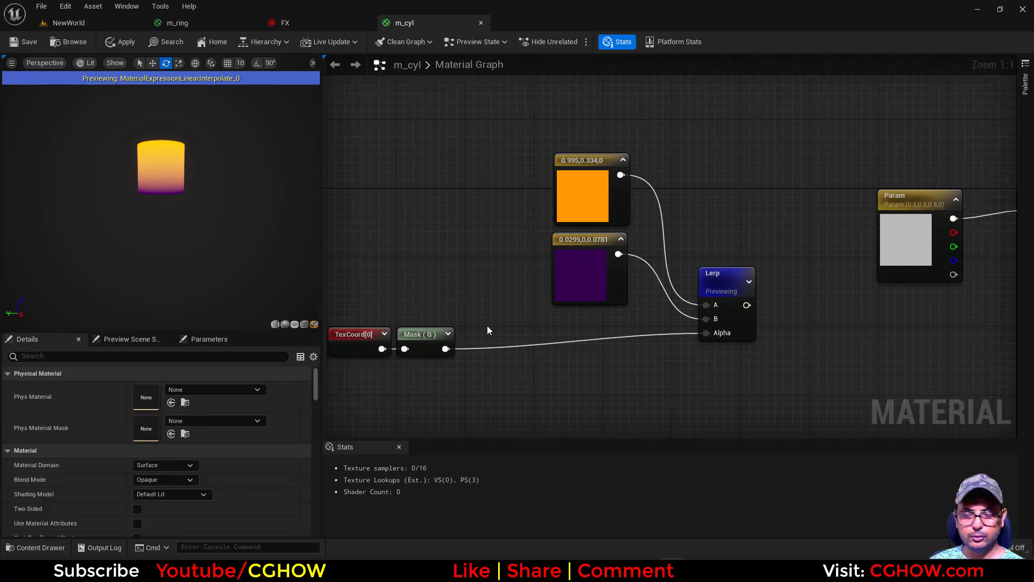
pyautogui.click(487, 325)
pyautogui.moveTo(446, 348); pyautogui.dragTo(499, 350)
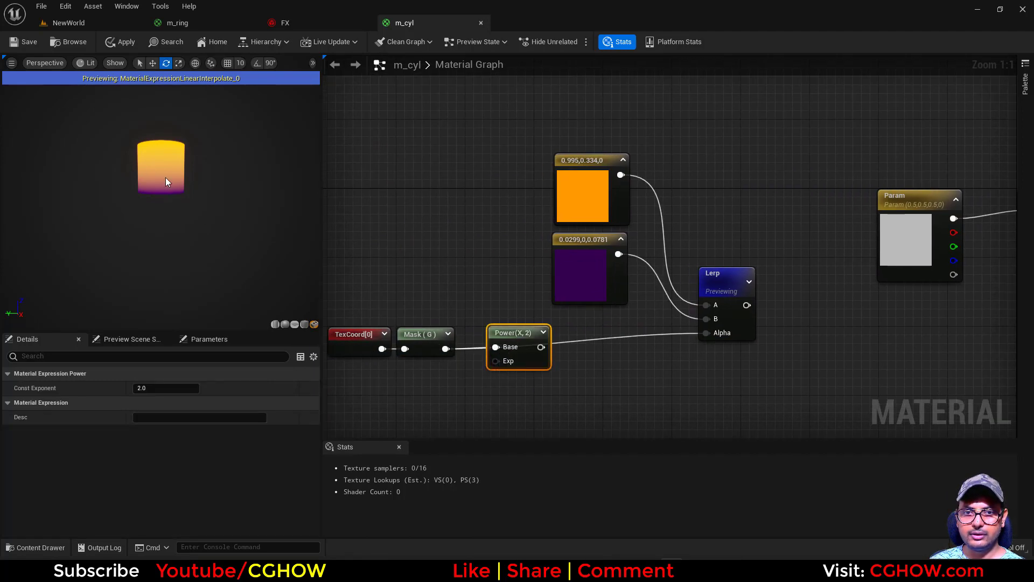
pyautogui.moveTo(541, 347); pyautogui.dragTo(705, 333)
pyautogui.moveTo(555, 375); pyautogui.dragTo(493, 385, button='right')
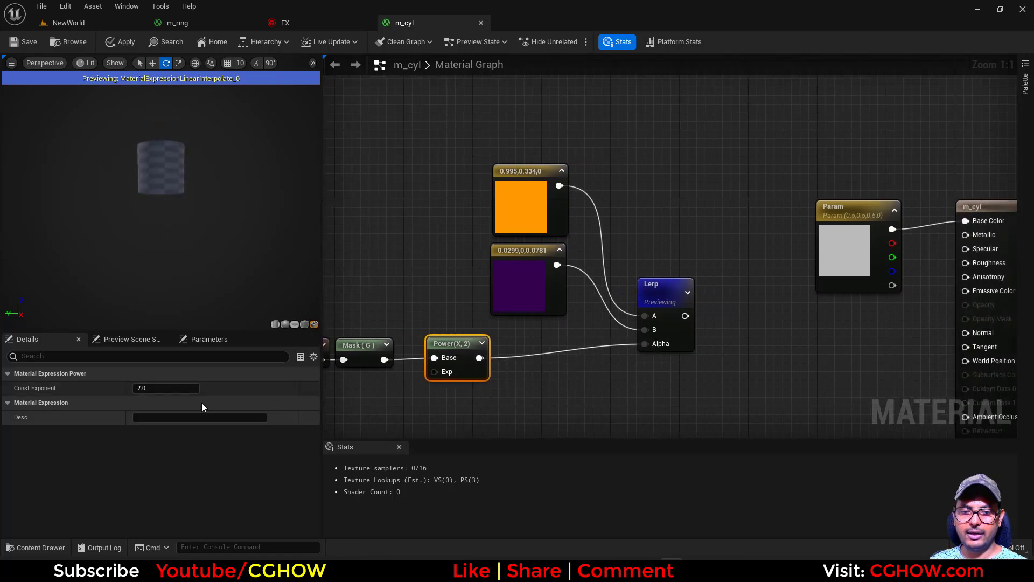
# Step: Try exponents of 0.5, 0.1 and 0.25 on the Power node that shapes the gradient
pyautogui.click(171, 388)
pyautogui.write('.')
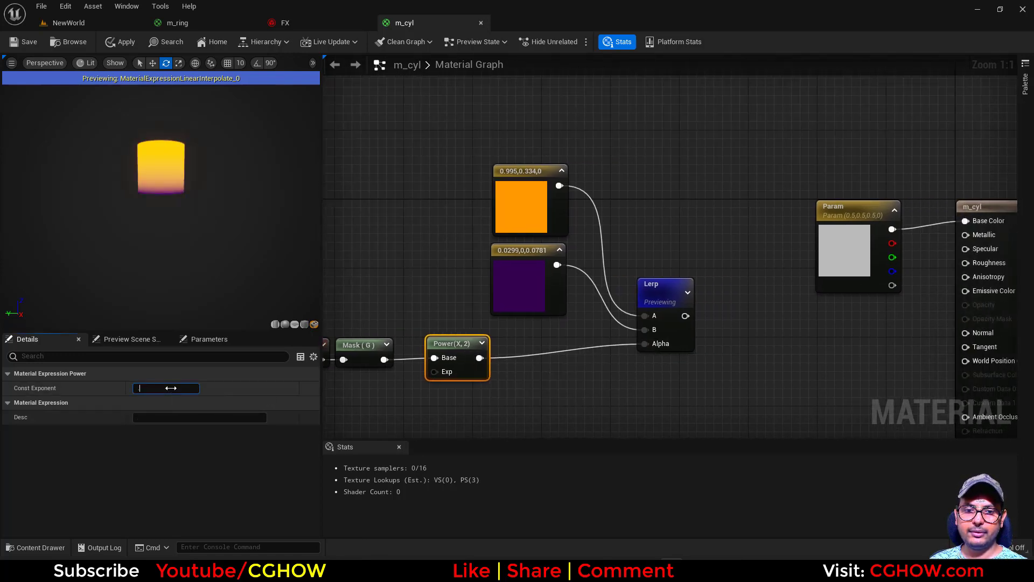
pyautogui.write('5')
pyautogui.press('Return')
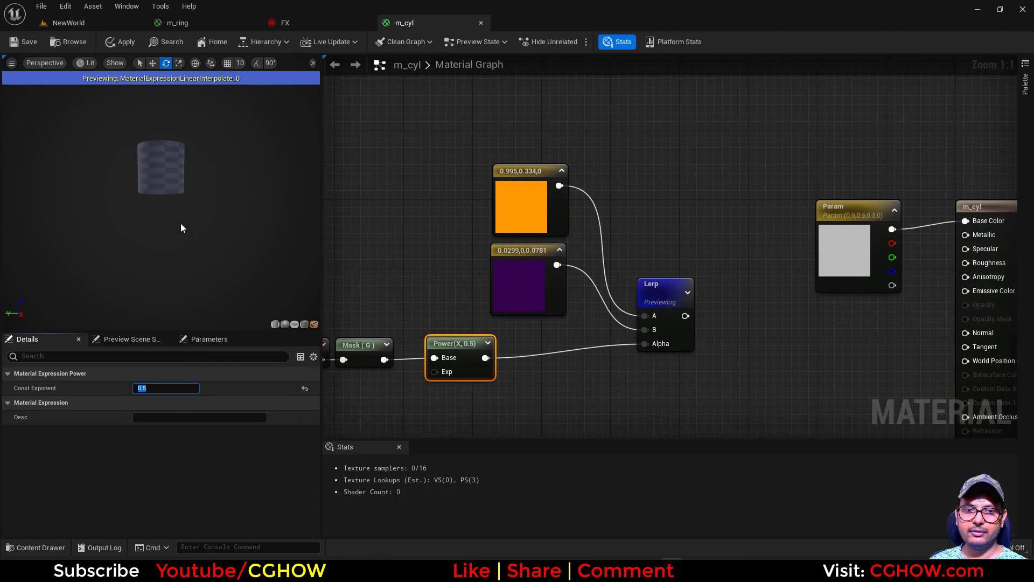
pyautogui.click(146, 388)
pyautogui.write('.1')
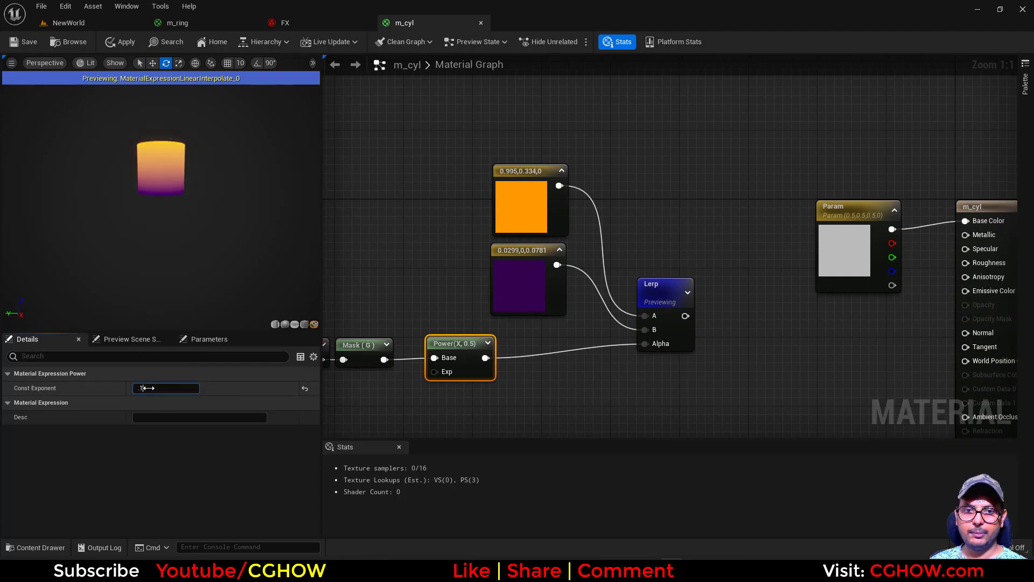
pyautogui.press('Return')
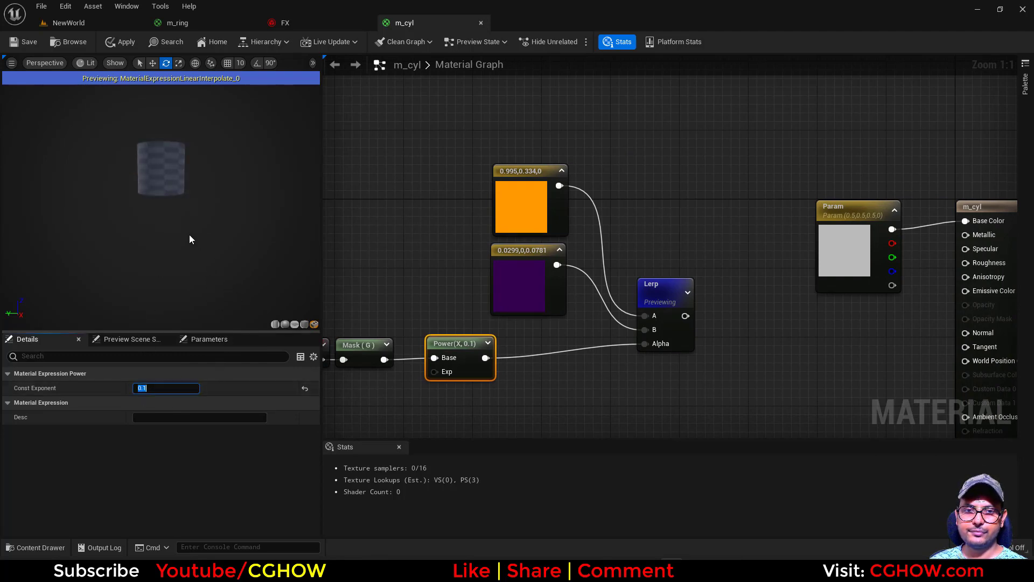
pyautogui.write('.25')
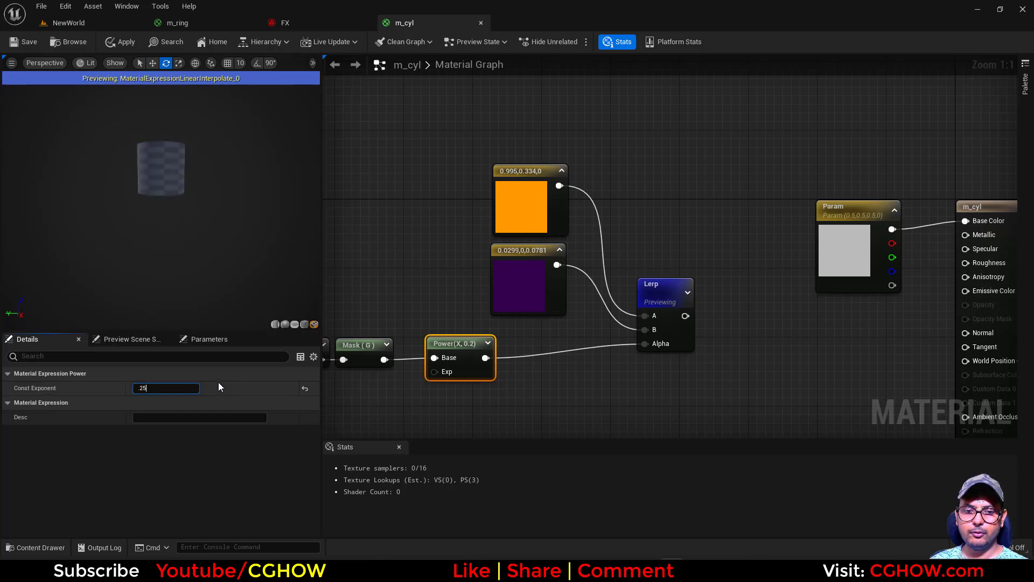
pyautogui.press('Return')
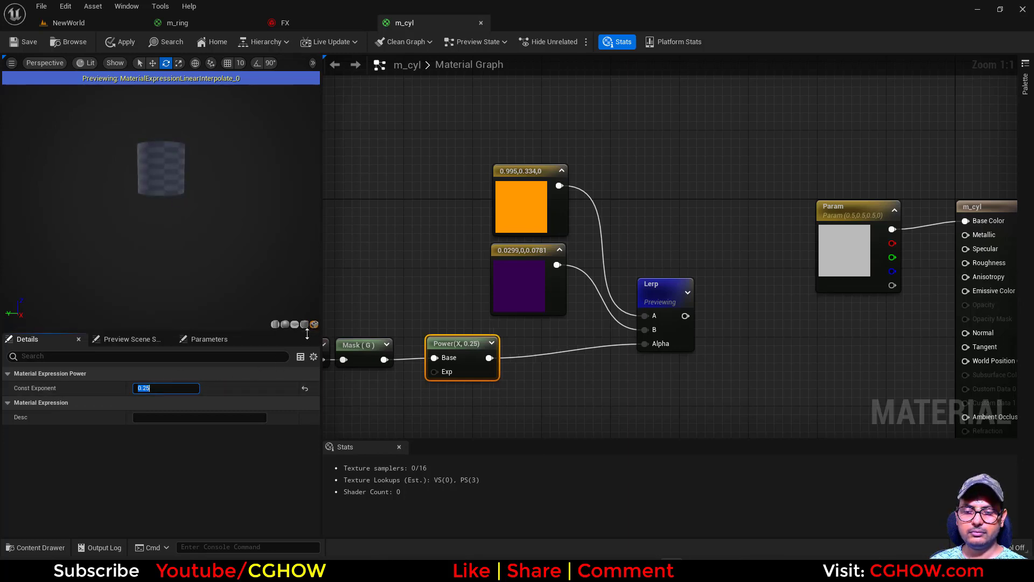
# Step: Compare the previewed gradient with the pillars in the BuKu VFX concept image in the browser
pyautogui.moveTo(164, 173); pyautogui.dragTo(163, 118, button='right')
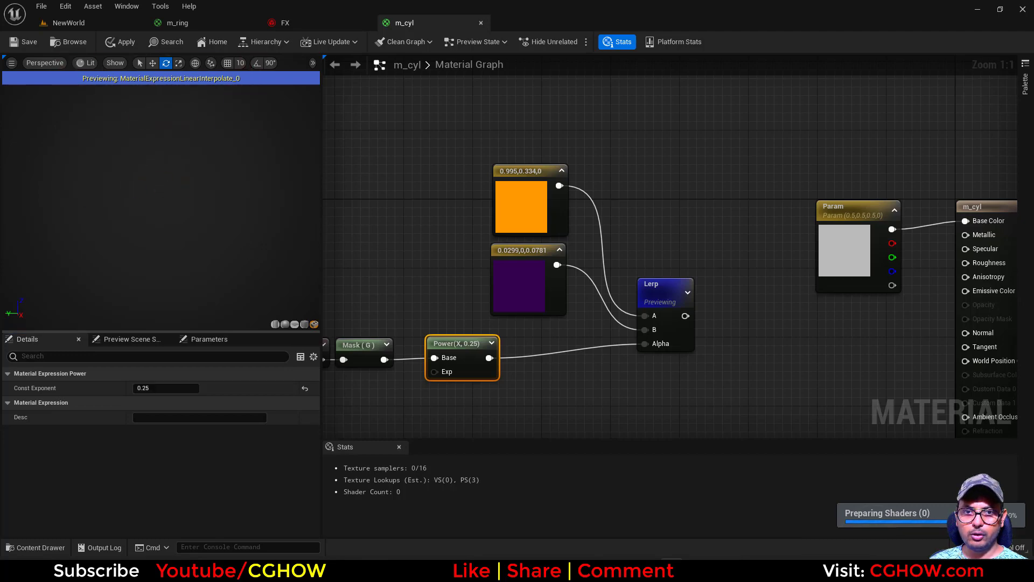
pyautogui.hotkey('alt', 'Tab')
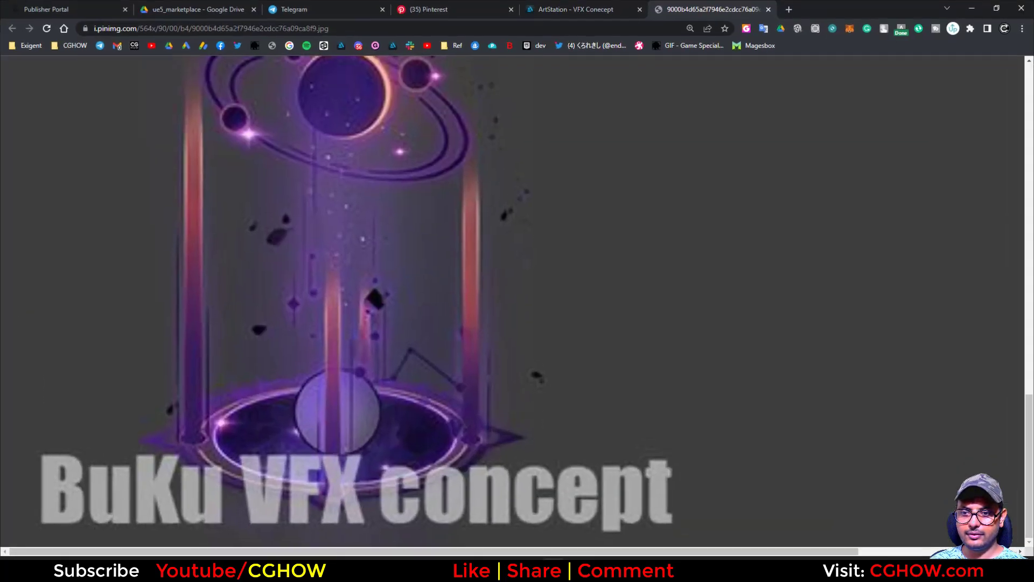
pyautogui.click(976, 9)
# Step: Set the gradient Power node's constant exponent to 0.4
pyautogui.click(159, 388)
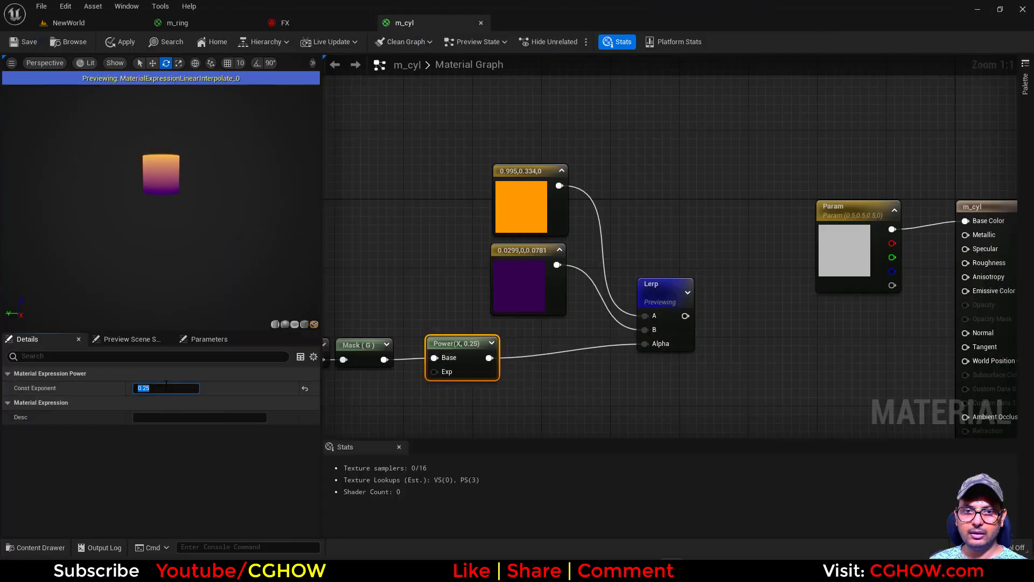
pyautogui.write('.4')
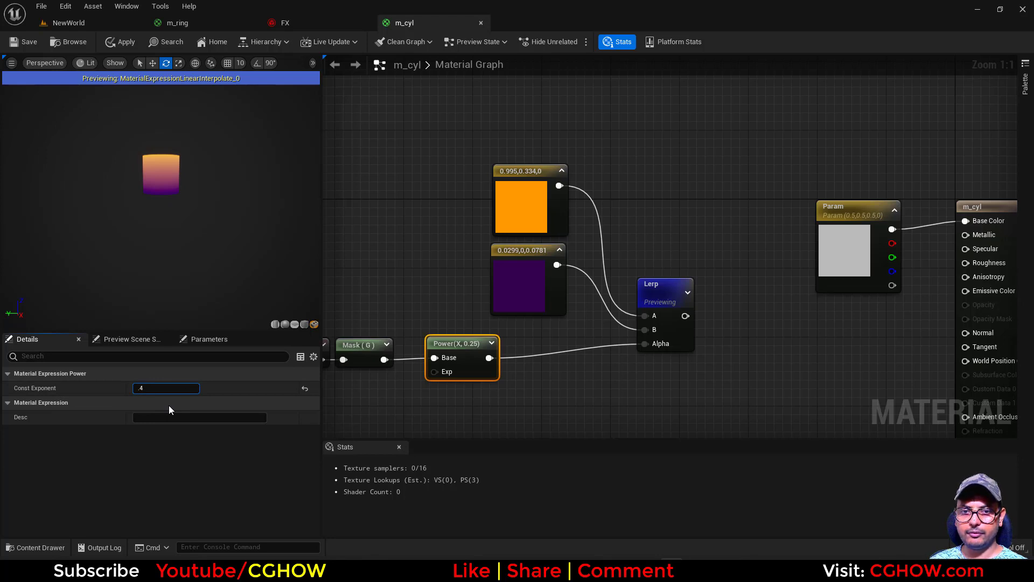
pyautogui.press('Return')
pyautogui.scroll(3, 190, 189)
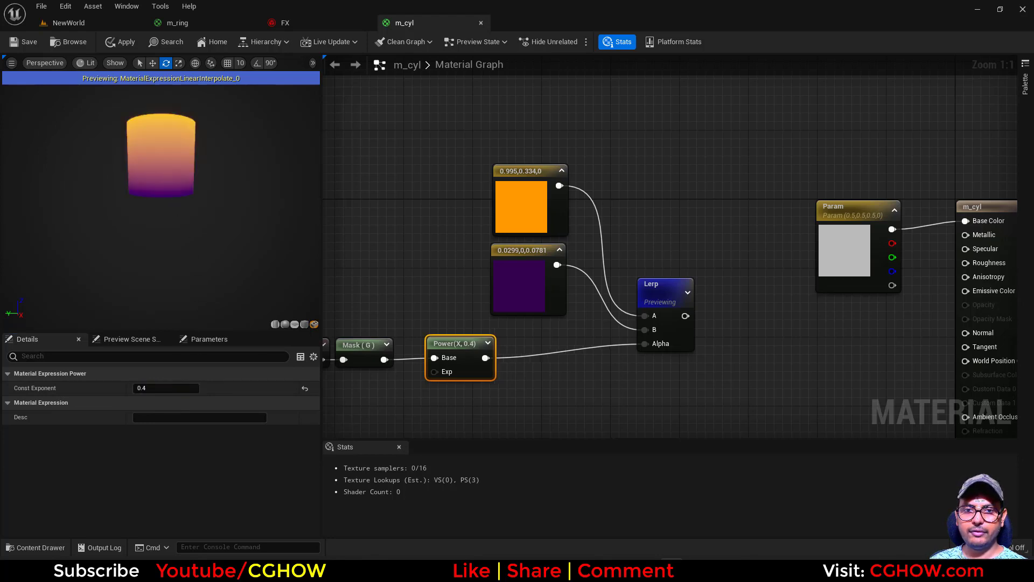
# Step: Connect the Lerp output to the material's Emissive Color and delete the Param node
pyautogui.moveTo(710, 335); pyautogui.dragTo(568, 350, button='right')
pyautogui.moveTo(543, 330); pyautogui.dragTo(822, 305)
pyautogui.click(727, 268)
pyautogui.press('Delete')
# Step: Preview the green-channel Mask node, connect its output to the material's Opacity and end the node preview
pyautogui.moveTo(604, 377); pyautogui.dragTo(734, 247, button='right')
pyautogui.moveTo(424, 269); pyautogui.dragTo(375, 329, button='right')
pyautogui.click(401, 266)
pyautogui.press('space')
pyautogui.moveTo(357, 296); pyautogui.dragTo(944, 224)
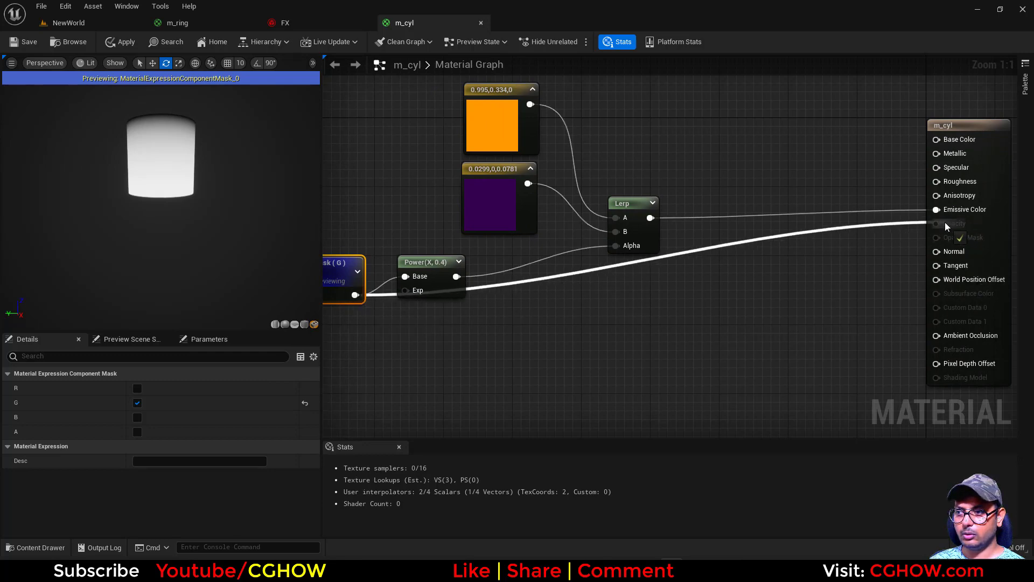
pyautogui.press('space')
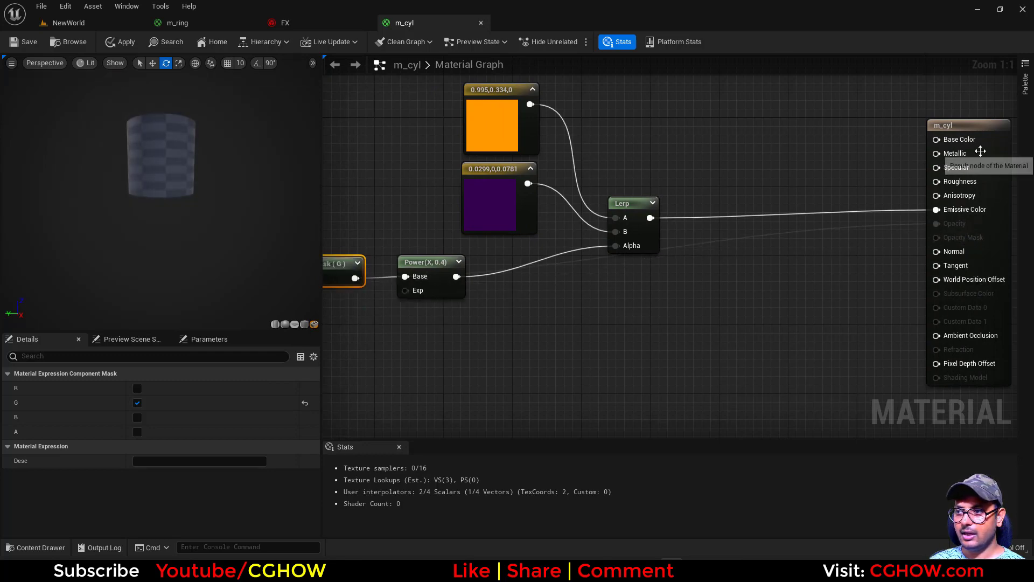
# Step: Set the material's blend mode to Translucent and its shading model to Unlit
pyautogui.click(948, 151)
pyautogui.click(163, 480)
pyautogui.click(160, 428)
pyautogui.click(160, 495)
pyautogui.click(147, 362)
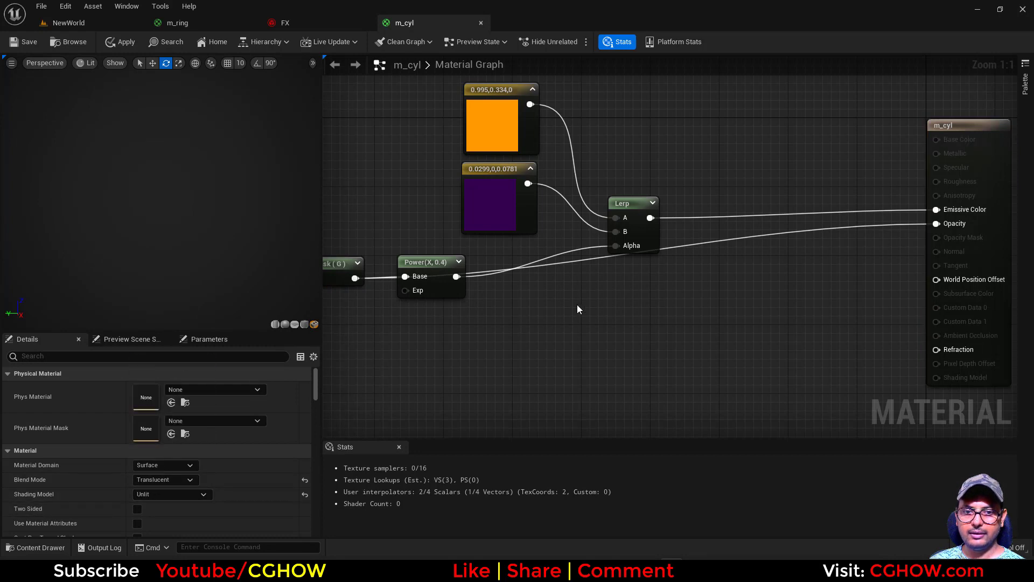
# Step: Add a reroute node on the Mask-to-Opacity wire and place it below the Power node
pyautogui.moveTo(577, 305); pyautogui.dragTo(584, 353, button='right')
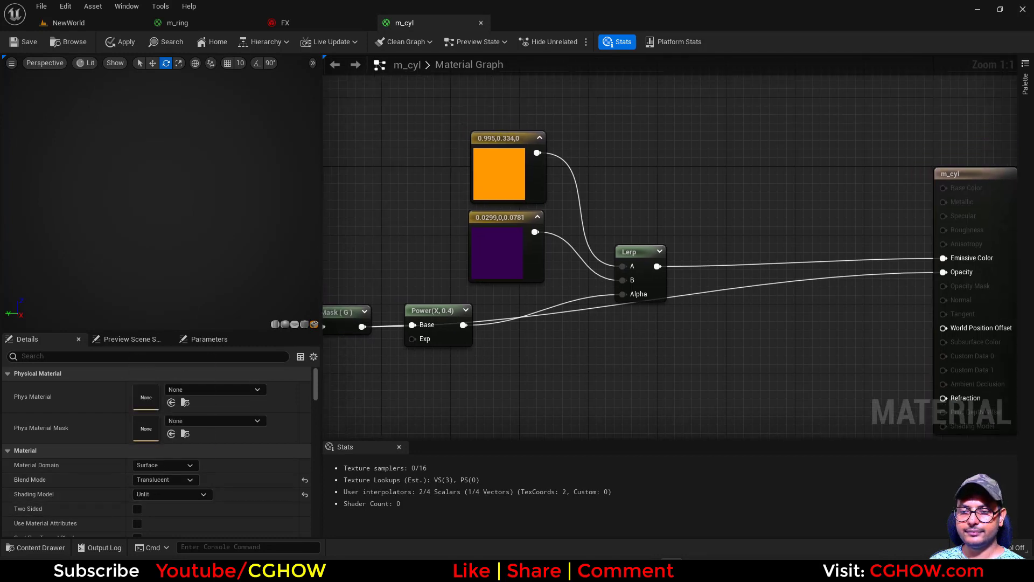
pyautogui.doubleClick(776, 283)
pyautogui.moveTo(781, 287); pyautogui.dragTo(409, 373)
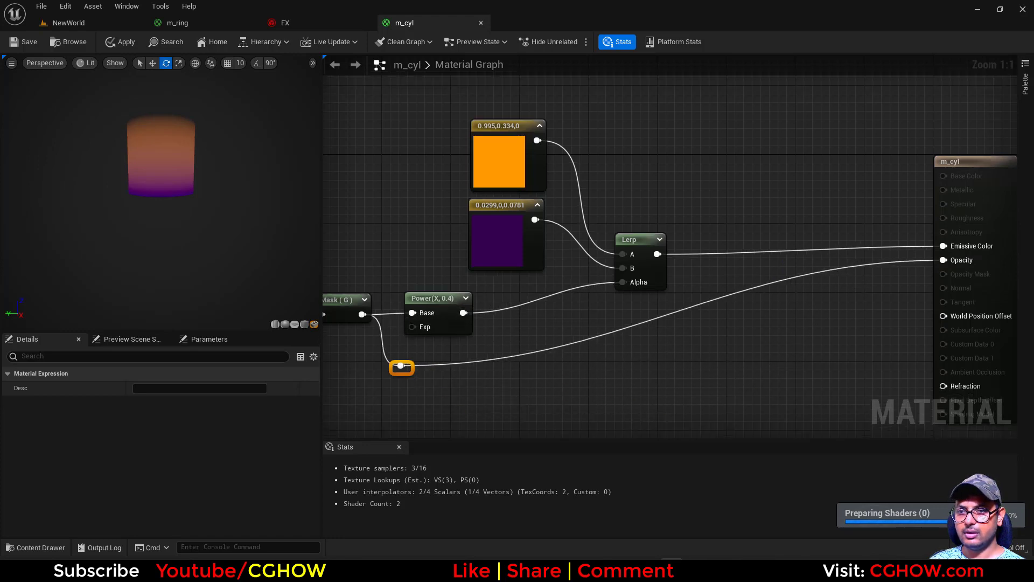
pyautogui.moveTo(676, 343); pyautogui.dragTo(680, 375, button='right')
# Step: Add a Fresnel_Function node above the color constants and preview its result
pyautogui.moveTo(630, 338); pyautogui.dragTo(569, 399, button='right')
pyautogui.moveTo(563, 218); pyautogui.dragTo(574, 302, button='right')
pyautogui.rightClick(491, 171)
pyautogui.write('fre')
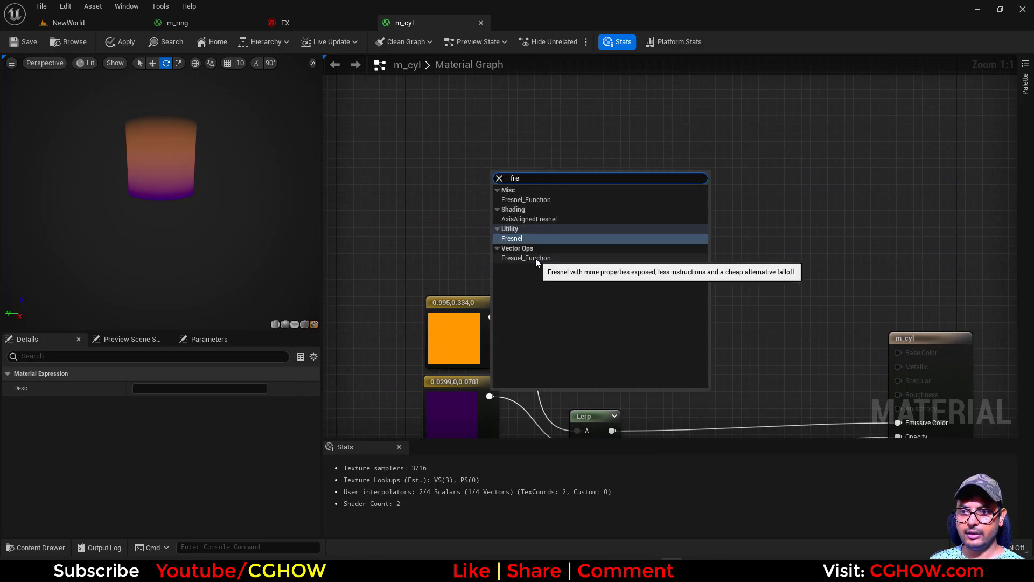
pyautogui.click(535, 257)
pyautogui.moveTo(595, 224); pyautogui.dragTo(453, 205)
pyautogui.press('space')
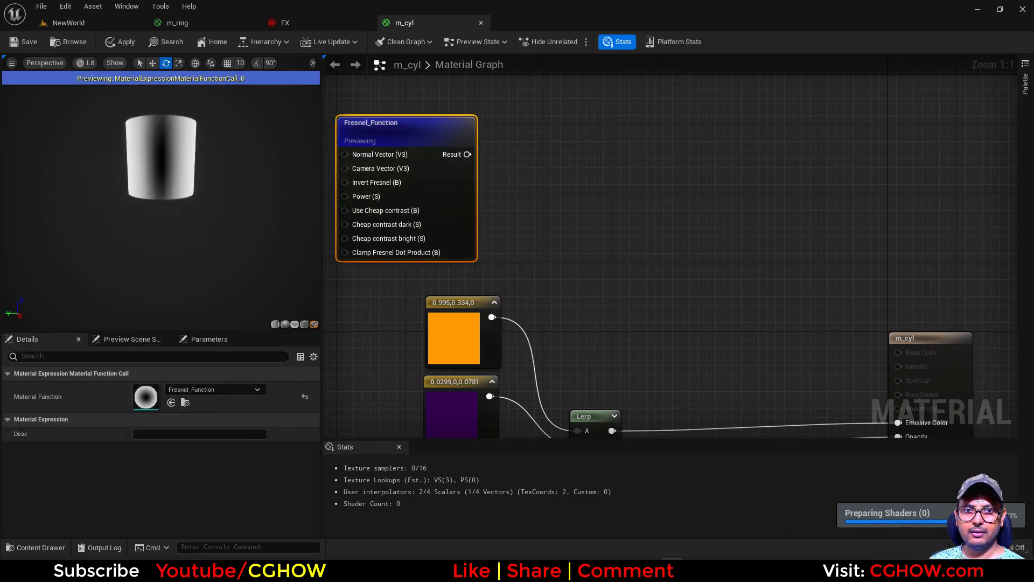
# Step: Feed the Fresnel_Function result into a new Power node with exponent 5 and preview that node
pyautogui.moveTo(463, 150); pyautogui.dragTo(430, 186, button='right')
pyautogui.click(467, 170)
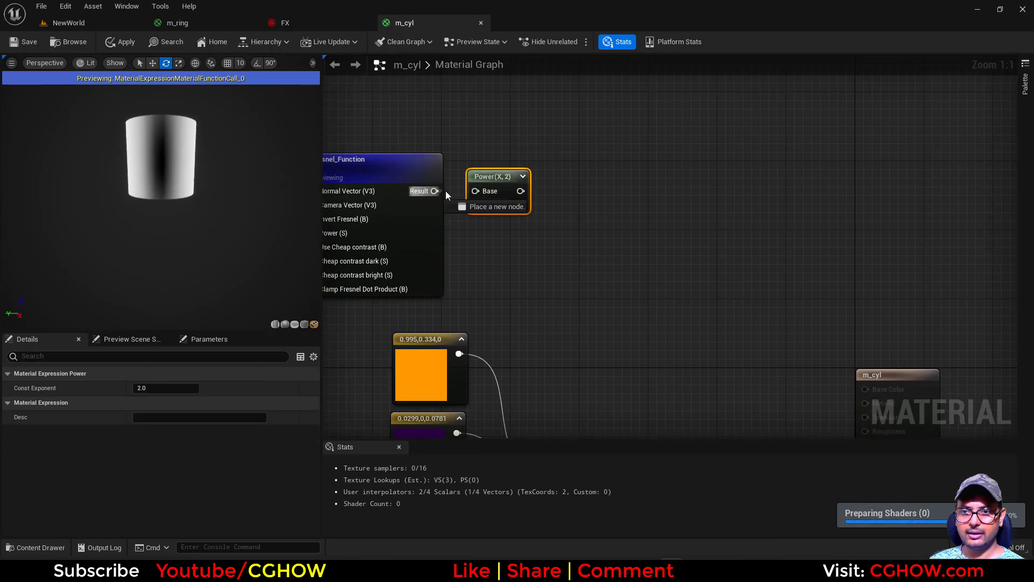
pyautogui.press('space')
pyautogui.write('5')
pyautogui.press('Return')
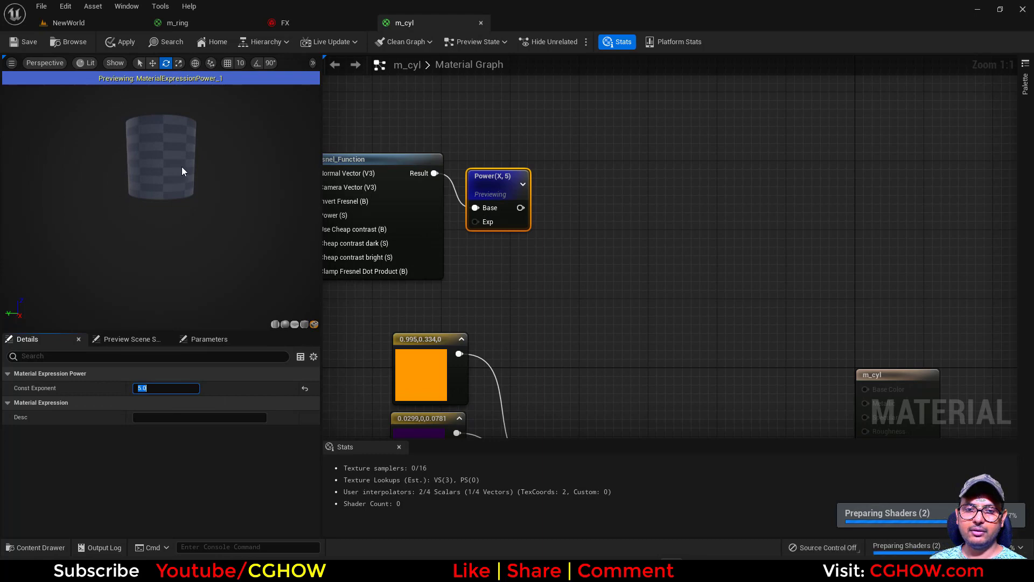
# Step: Add a Multiply node that combines the Fresnel Power output with the orange color constant
pyautogui.moveTo(520, 302); pyautogui.dragTo(568, 268, button='right')
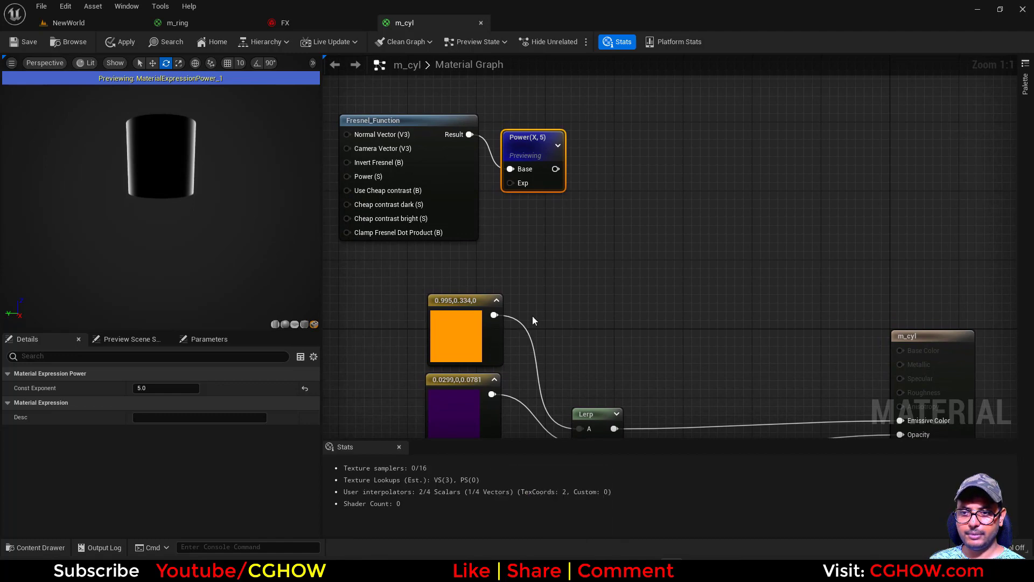
pyautogui.click(558, 257)
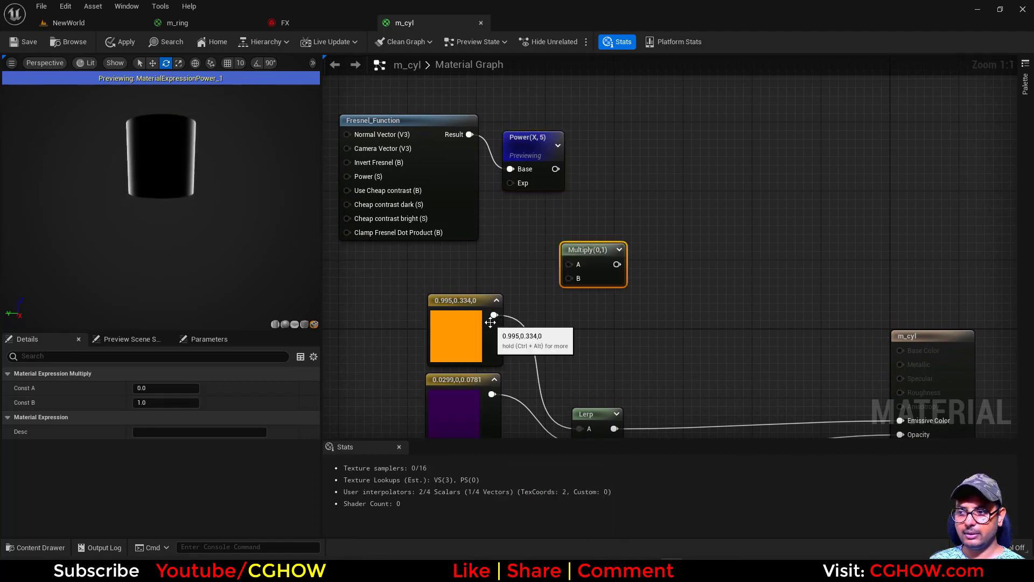
pyautogui.moveTo(494, 314); pyautogui.dragTo(574, 280)
pyautogui.moveTo(555, 169); pyautogui.dragTo(570, 264)
# Step: Sum the Multiply and Lerp outputs in a new Add node, connect it to Emissive Color and stop previewing the Power node
pyautogui.moveTo(607, 269); pyautogui.dragTo(496, 210, button='right')
pyautogui.moveTo(493, 207); pyautogui.dragTo(704, 295)
pyautogui.click(612, 311)
pyautogui.press('a')
pyautogui.click(616, 302)
pyautogui.moveTo(504, 370); pyautogui.dragTo(632, 338)
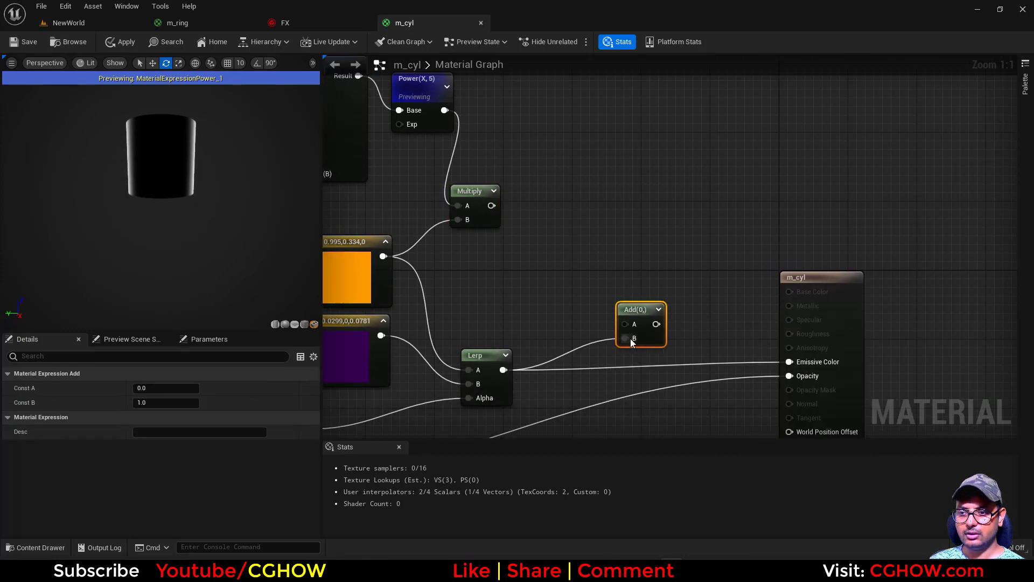
pyautogui.moveTo(492, 205); pyautogui.dragTo(789, 362)
pyautogui.click(418, 93)
# Step: Review the finished node graph and compare the material with the BuKu VFX concept image in the browser
pyautogui.moveTo(594, 301)
pyautogui.mouseDown(button='right')
pyautogui.moveTo(661, 301)
pyautogui.moveTo(596, 302)
pyautogui.moveTo(594, 293)
pyautogui.mouseUp(button='right')
pyautogui.scroll(-2, 646, 304)
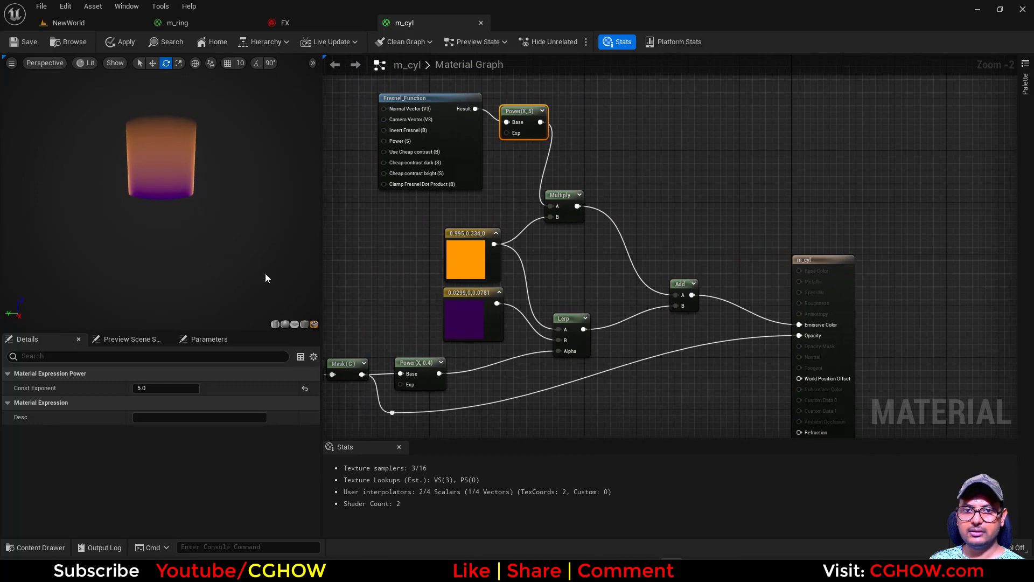
pyautogui.moveTo(678, 319); pyautogui.dragTo(631, 351, button='right')
pyautogui.moveTo(605, 216); pyautogui.dragTo(638, 158, button='right')
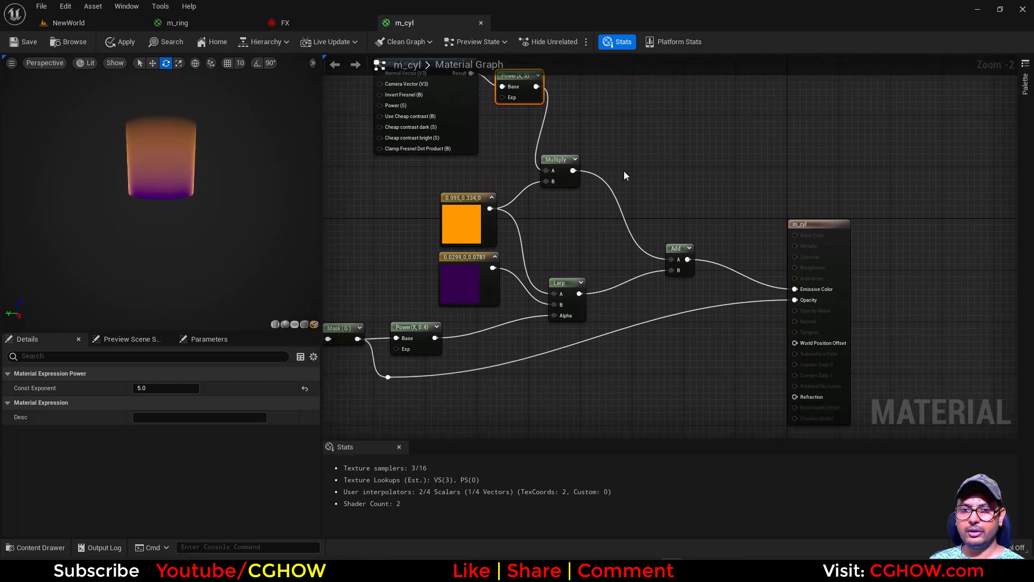
pyautogui.hotkey('alt', 'Tab')
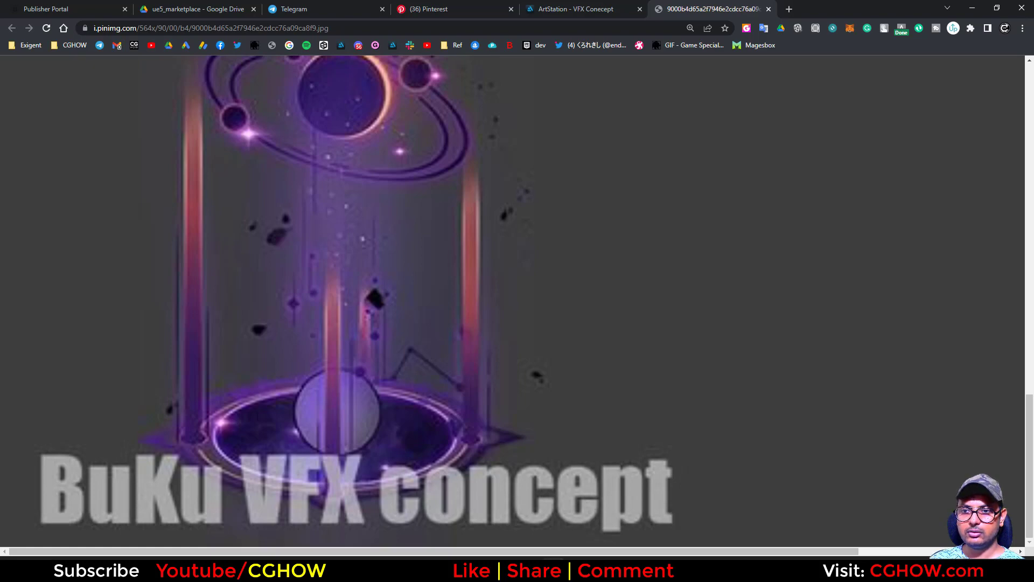
pyautogui.hotkey('alt', 'Tab')
# Step: Save the m_cyl material and locate its asset in the content browser
pyautogui.click(18, 44)
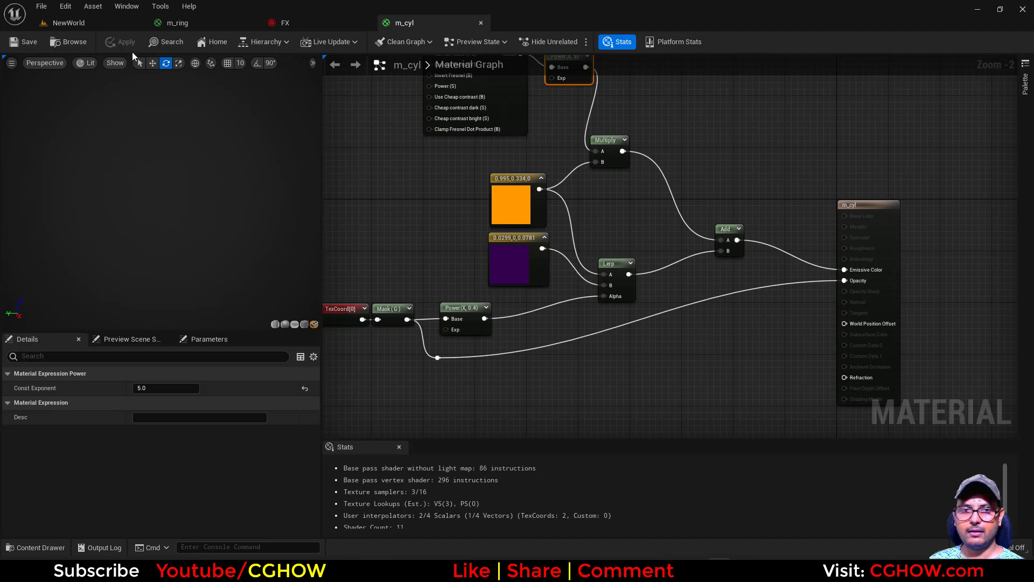
pyautogui.click(79, 44)
# Step: Duplicate the small_side_rings emitter in the FX Niagara system and place the copy beside ring_grey001
pyautogui.click(278, 23)
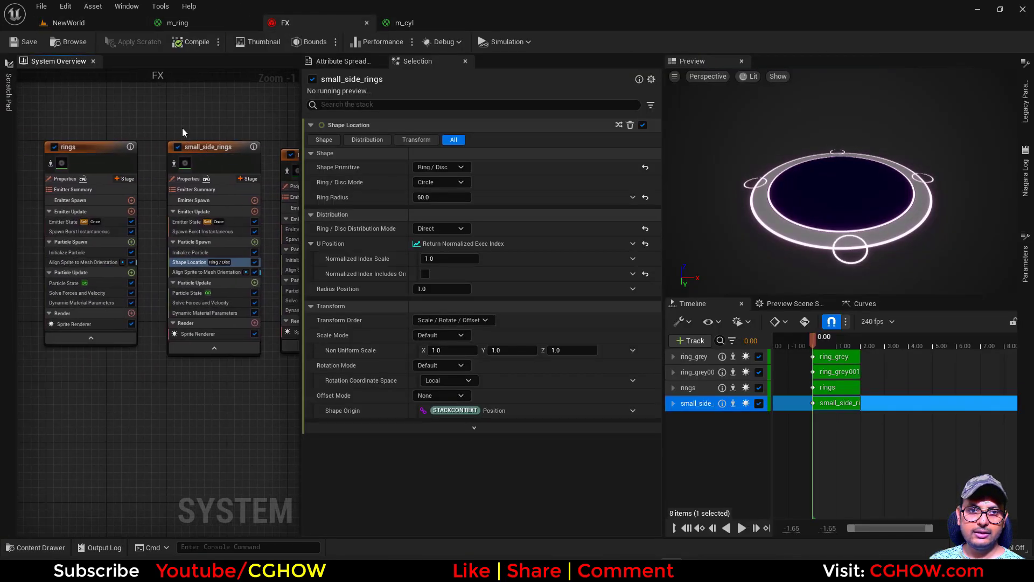
pyautogui.click(212, 152)
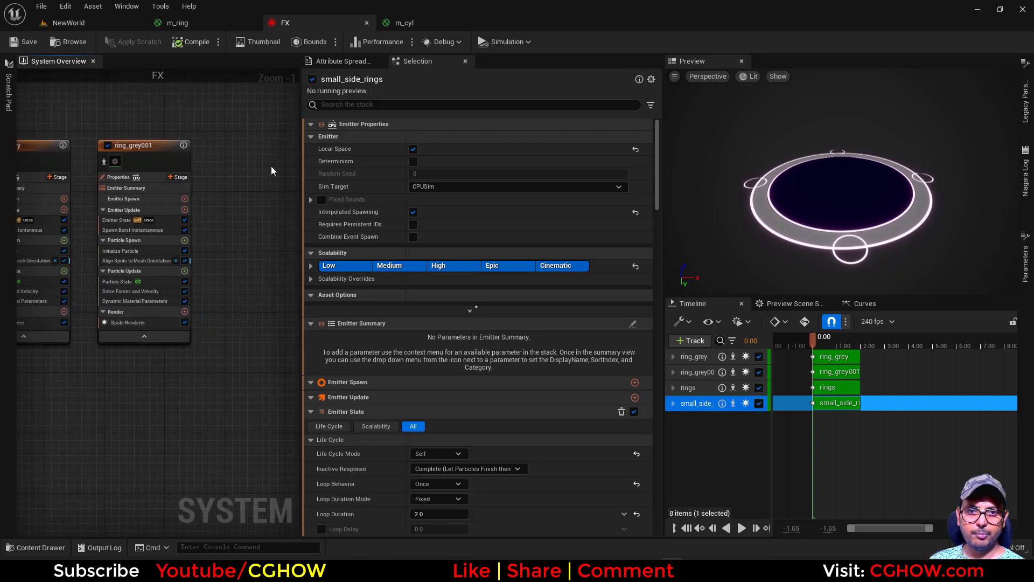
pyautogui.click(242, 132)
pyautogui.hotkey('ctrl', 'v')
pyautogui.moveTo(238, 122); pyautogui.dragTo(140, 151, button='right')
# Step: Rename the duplicated small_side_rings001 emitter as 4_cyls
pyautogui.doubleClick(189, 159)
pyautogui.write('3')
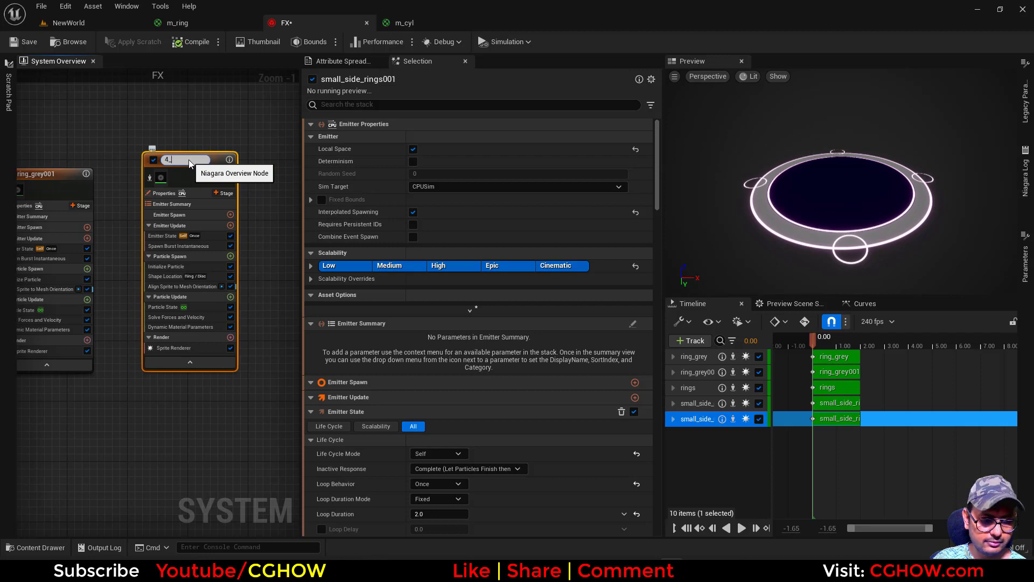
pyautogui.press('Return')
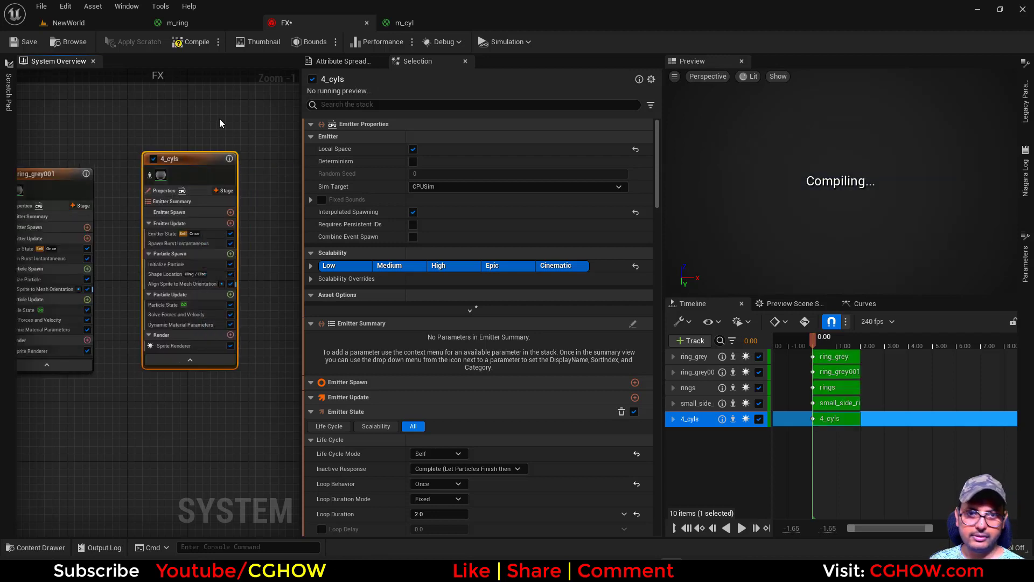
# Step: Replace the Sprite Renderer in the 4_cyls emitter with a Mesh Renderer
pyautogui.click(220, 346)
pyautogui.press('Delete')
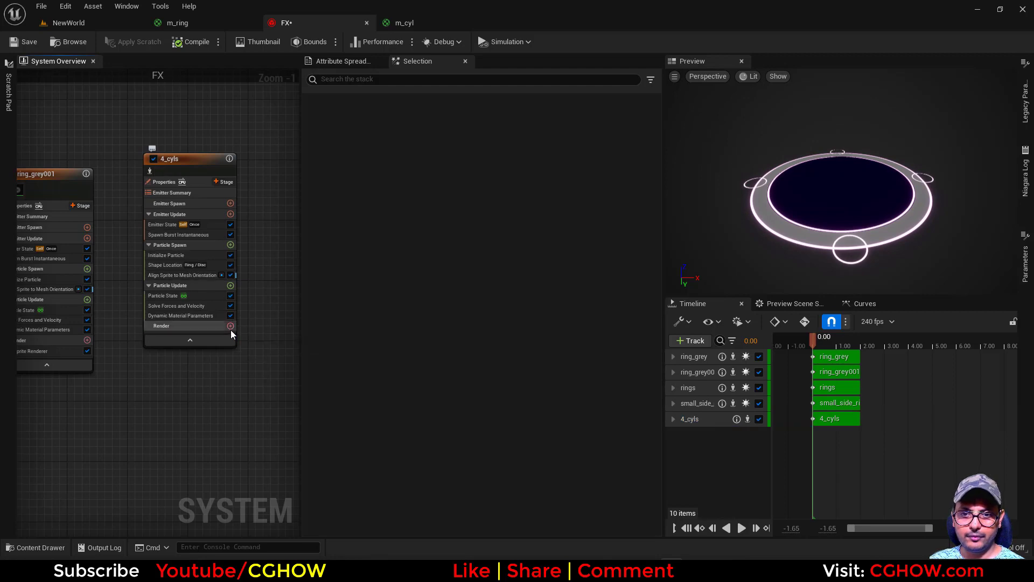
pyautogui.click(231, 327)
pyautogui.click(56, 389)
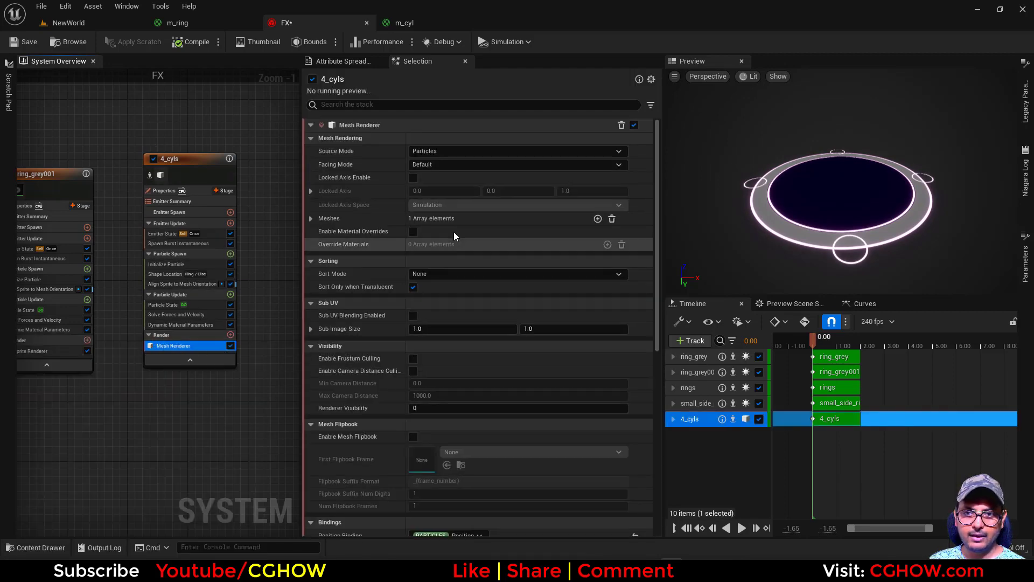
# Step: Assign the cyl static mesh from the aoe_solar folder to the Mesh Renderer's first mesh entry
pyautogui.click(72, 23)
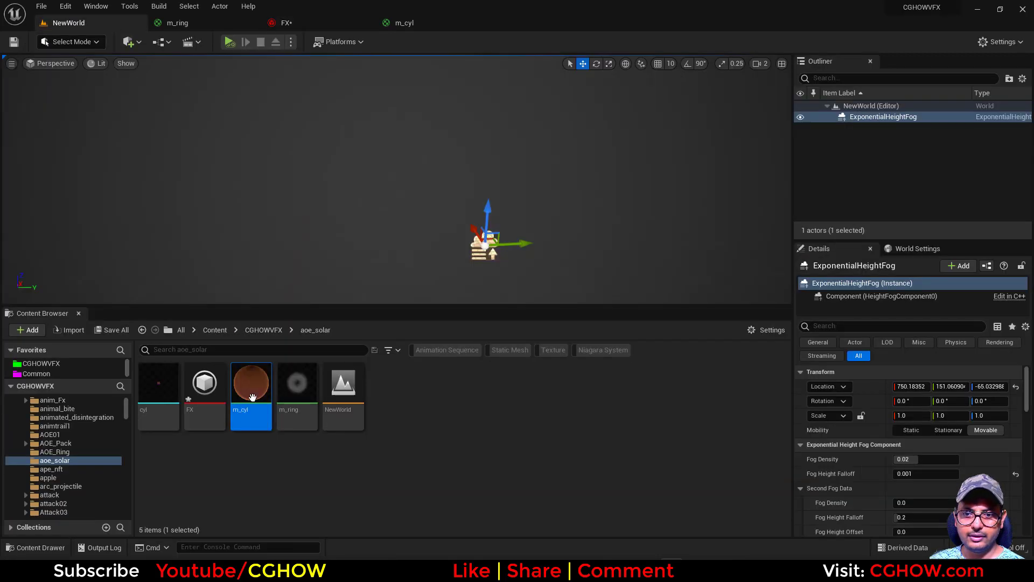
pyautogui.click(158, 396)
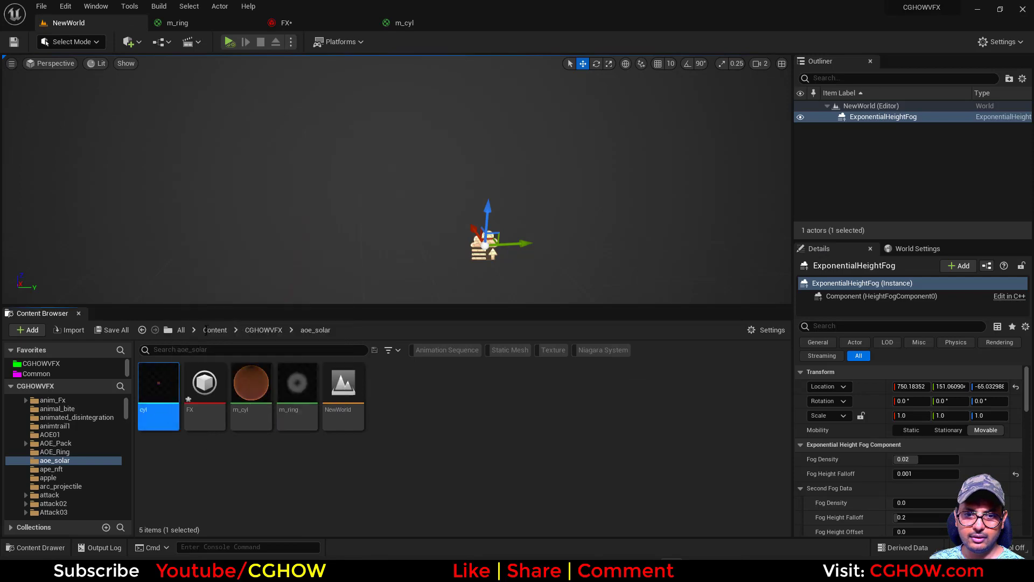
pyautogui.click(318, 23)
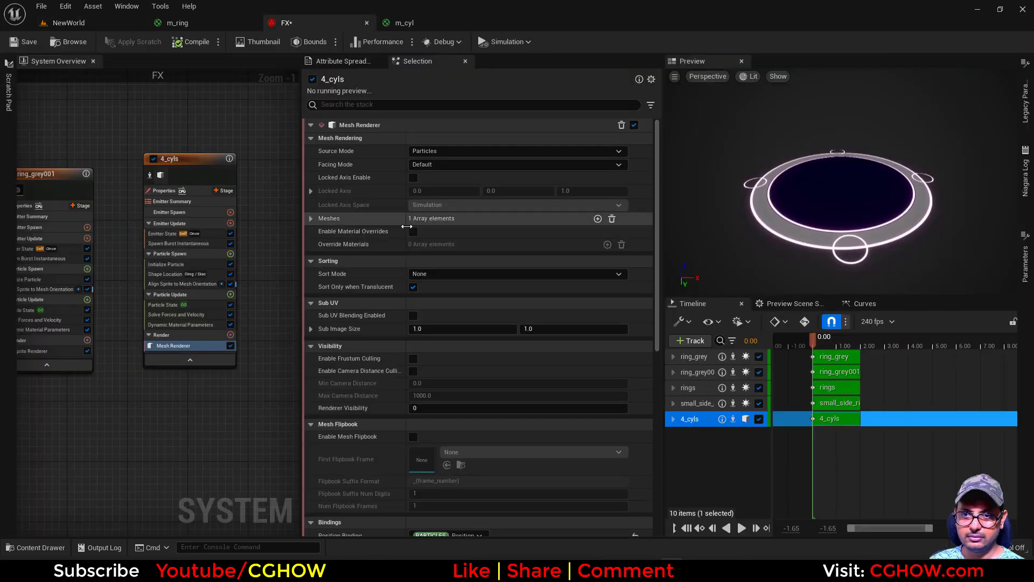
pyautogui.click(311, 218)
# Step: Enable material overrides on the Mesh Renderer, add one override entry using the m_cyl material, and save the FX system
pyautogui.click(69, 22)
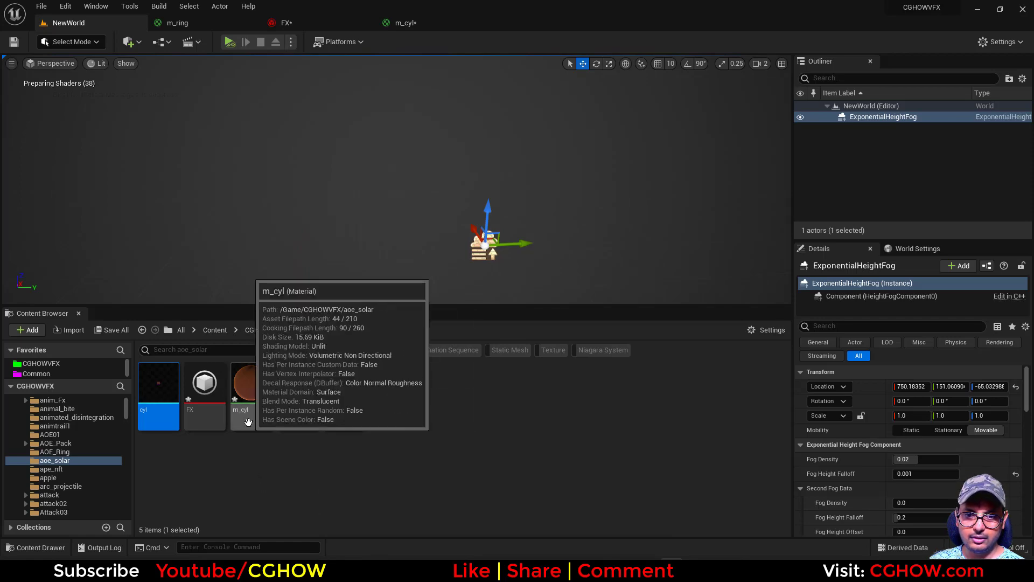
pyautogui.click(251, 394)
pyautogui.click(302, 20)
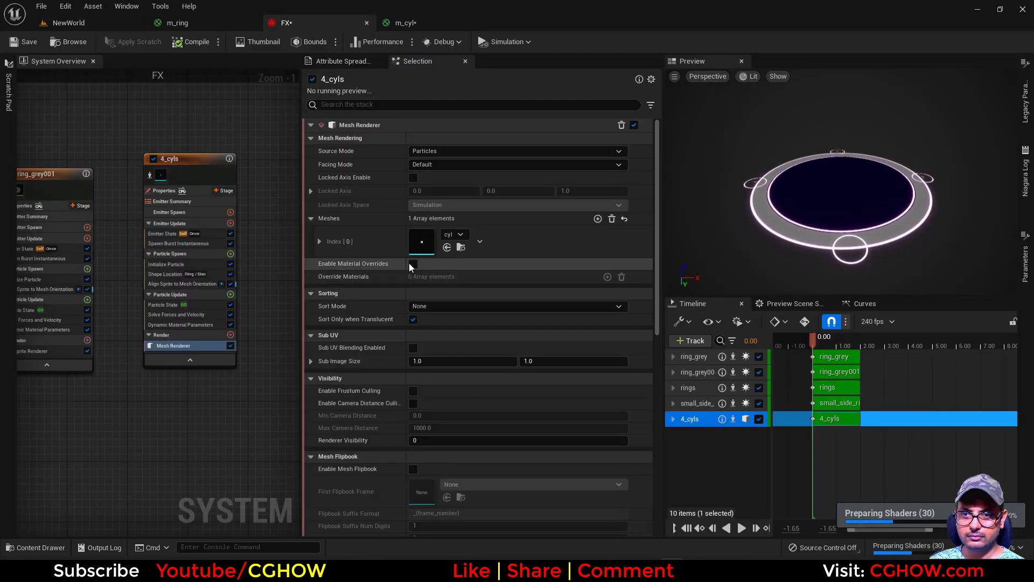
pyautogui.click(598, 277)
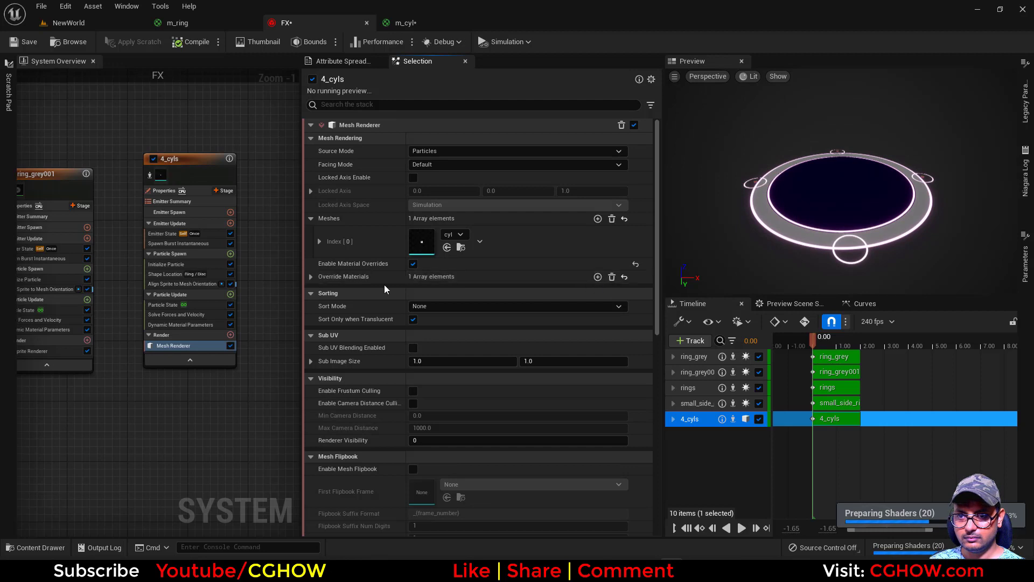
pyautogui.click(316, 276)
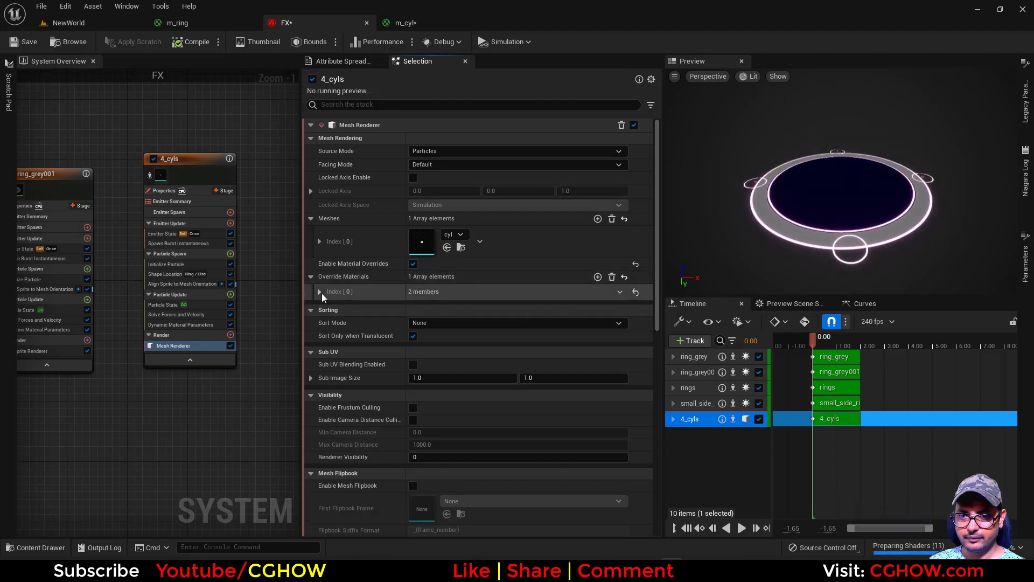
pyautogui.click(320, 292)
pyautogui.click(447, 322)
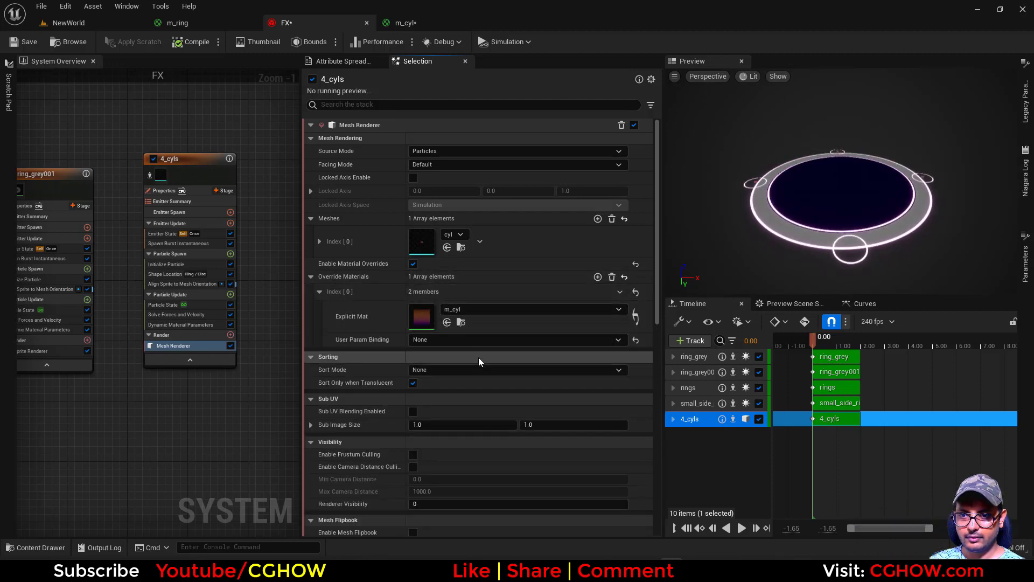
pyautogui.click(23, 42)
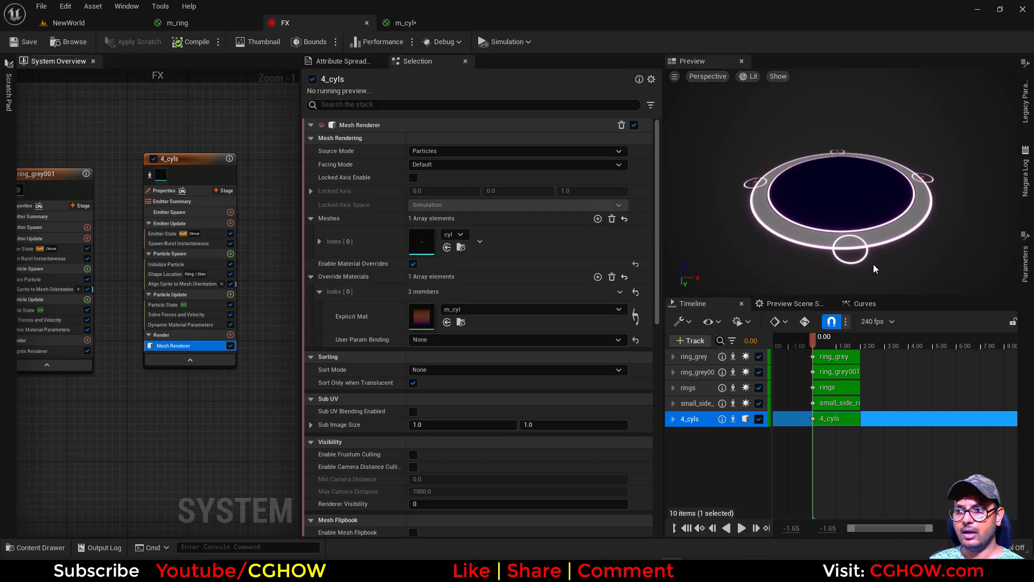
# Step: Delete the Align Sprite to Mesh Orientation module from the 4_cyls emitter's Particle Spawn stage
pyautogui.moveTo(145, 381); pyautogui.dragTo(143, 393, button='right')
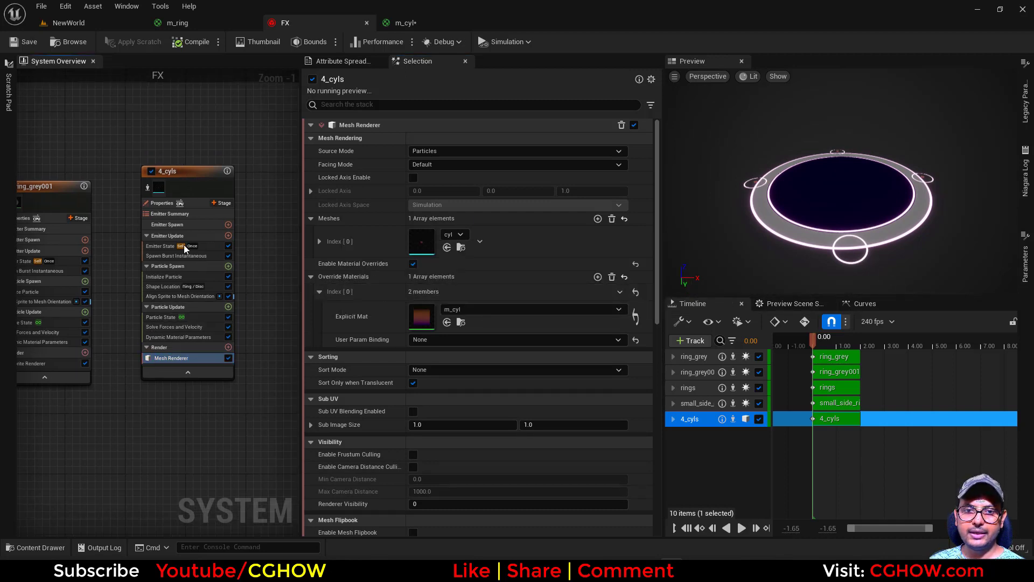
pyautogui.click(163, 286)
pyautogui.click(167, 297)
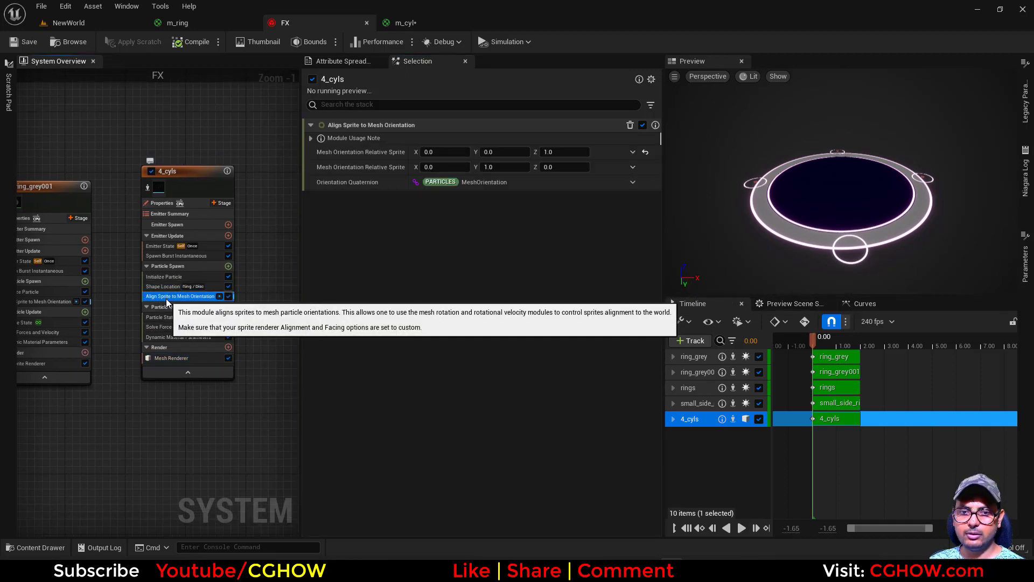
pyautogui.press('Delete')
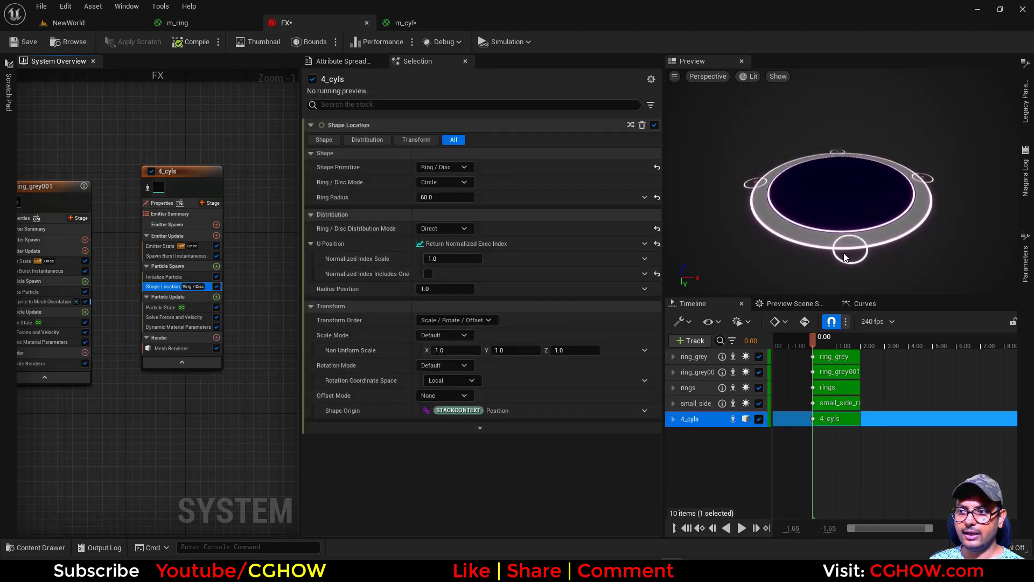
# Step: Set the Mesh Scale Mode in 4_cyls Initialize Particle to Uniform with a scale of about 7.74 and inspect the cylinders
pyautogui.click(163, 276)
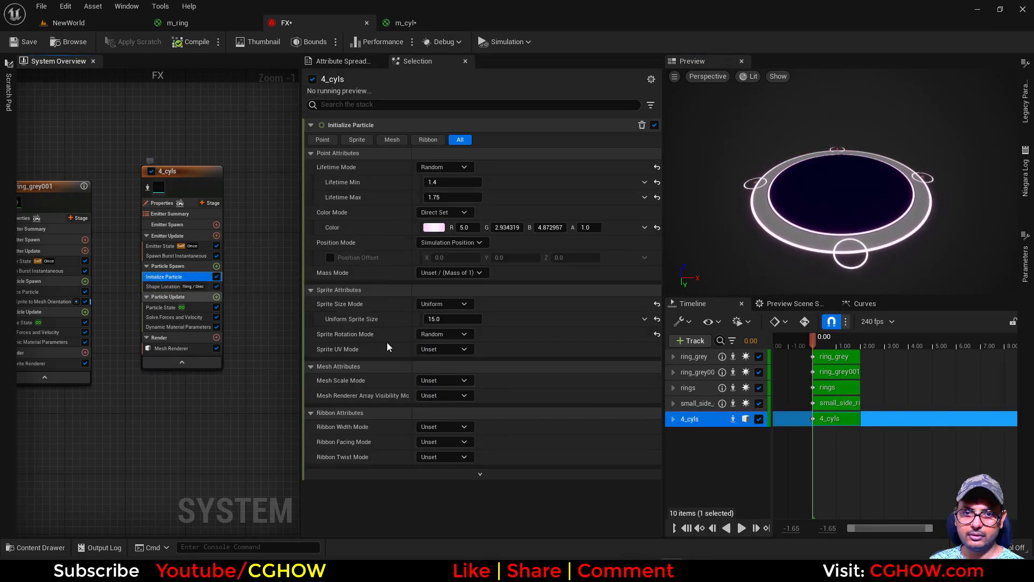
pyautogui.click(447, 382)
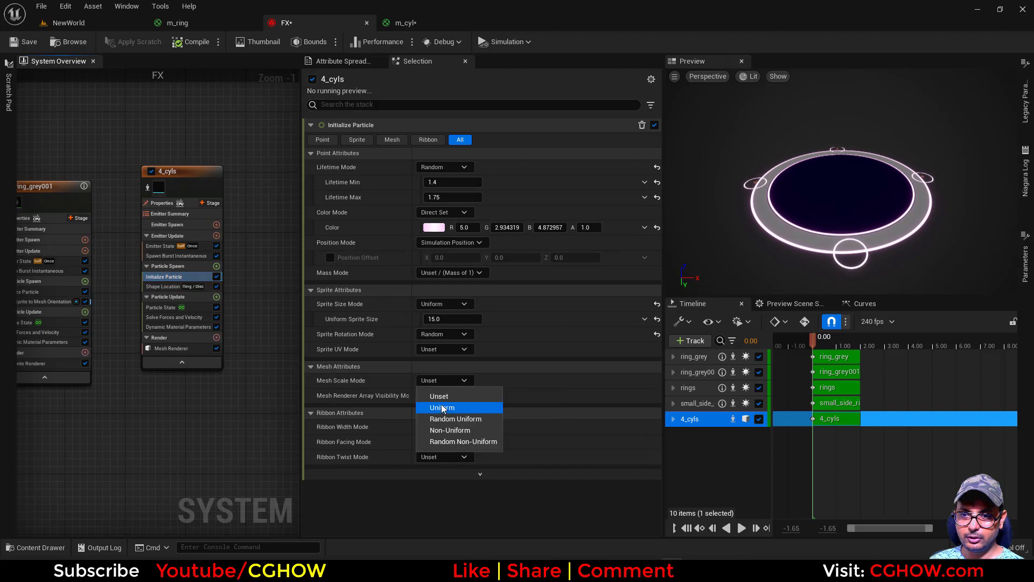
pyautogui.click(445, 408)
pyautogui.moveTo(437, 401); pyautogui.dragTo(485, 402)
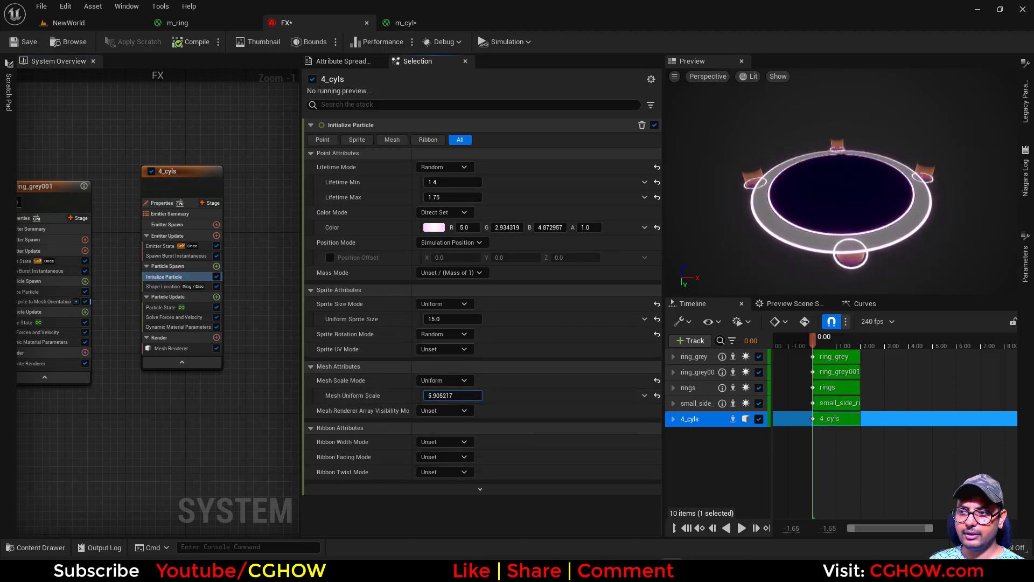
pyautogui.moveTo(752, 209); pyautogui.dragTo(861, 153)
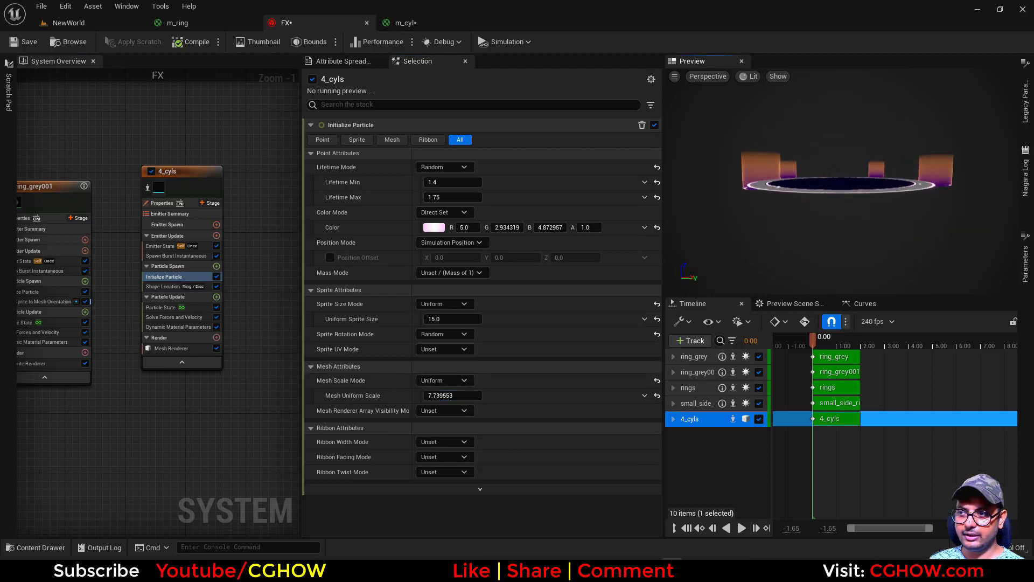
pyautogui.moveTo(754, 226); pyautogui.dragTo(689, 256)
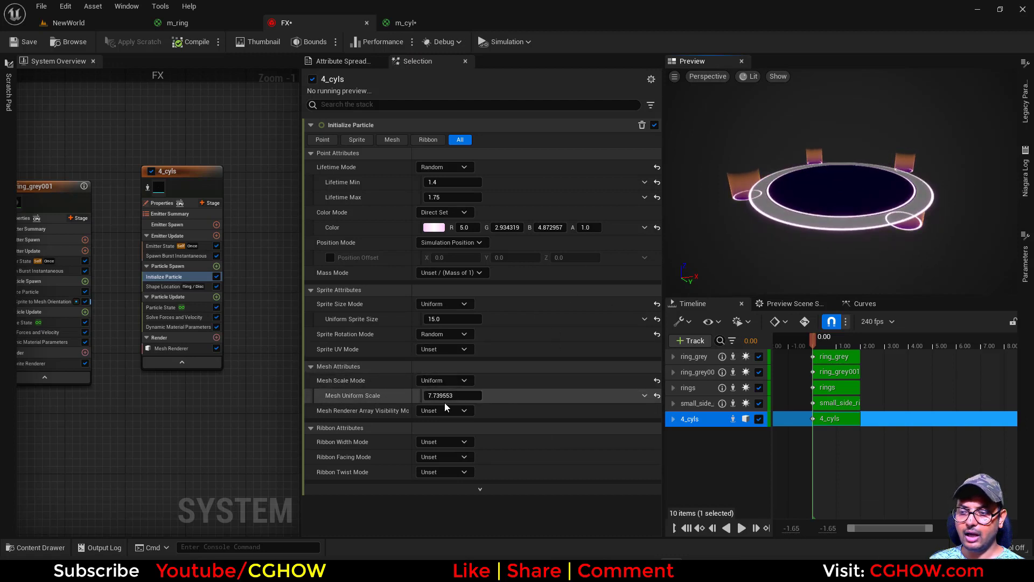
# Step: Switch the Mesh Scale Mode to Non-Uniform and set Mesh Scale X and Y to 7.7 and Z to about 50.63
pyautogui.click(437, 380)
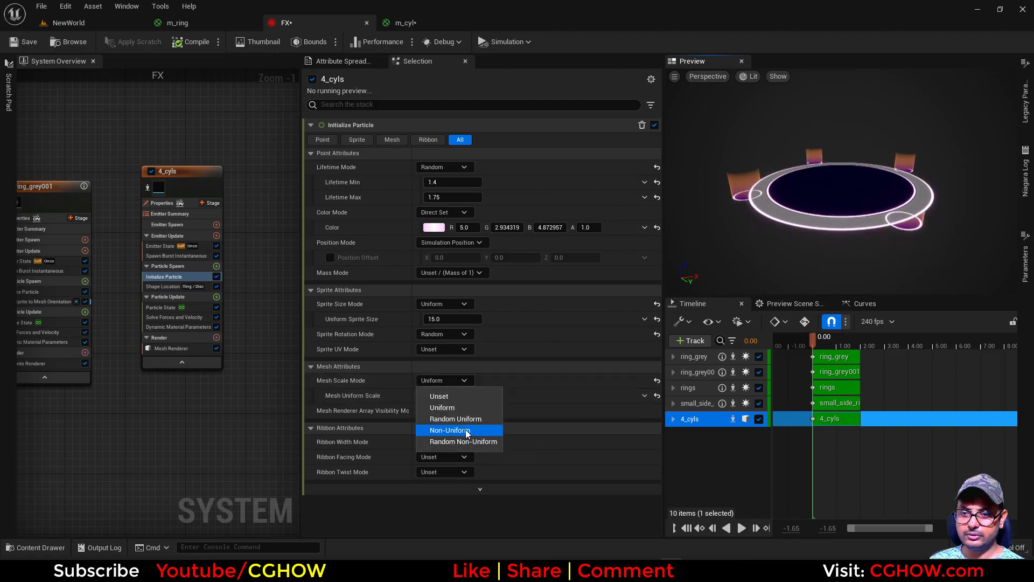
pyautogui.click(464, 431)
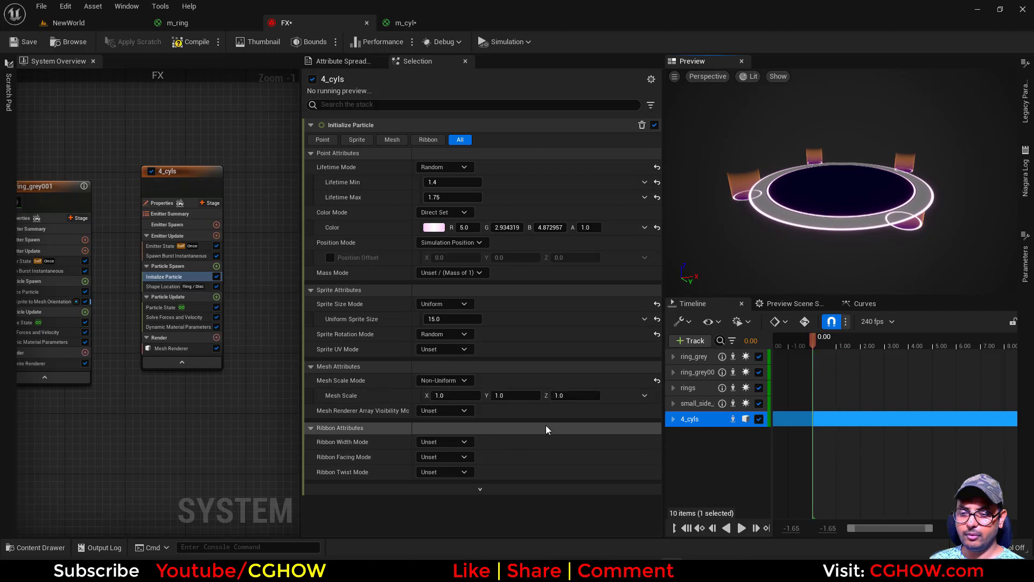
pyautogui.click(462, 397)
pyautogui.write('7.7')
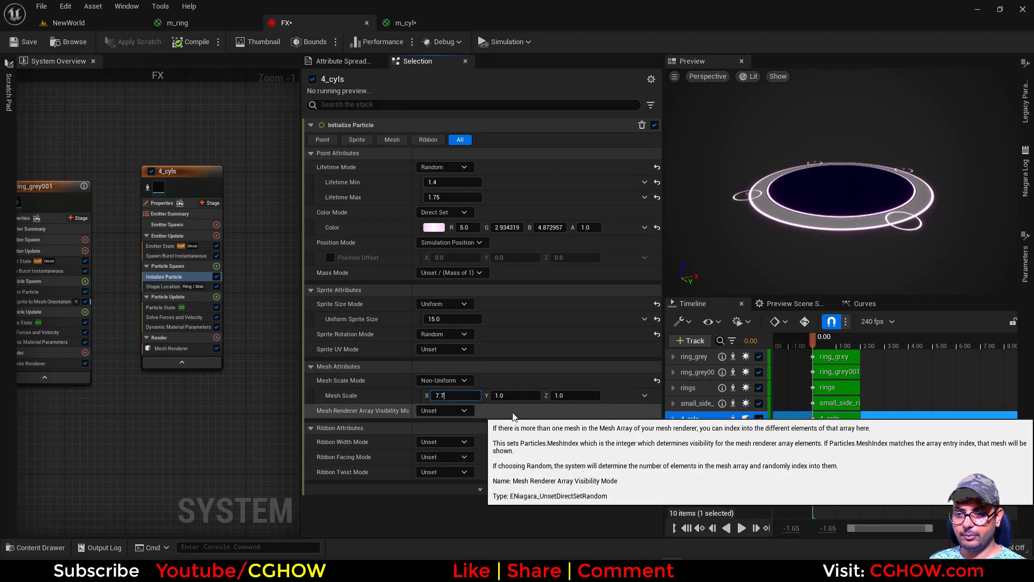
pyautogui.press('Tab')
pyautogui.write('7.7')
pyautogui.press('Return')
pyautogui.moveTo(567, 396); pyautogui.dragTo(657, 396)
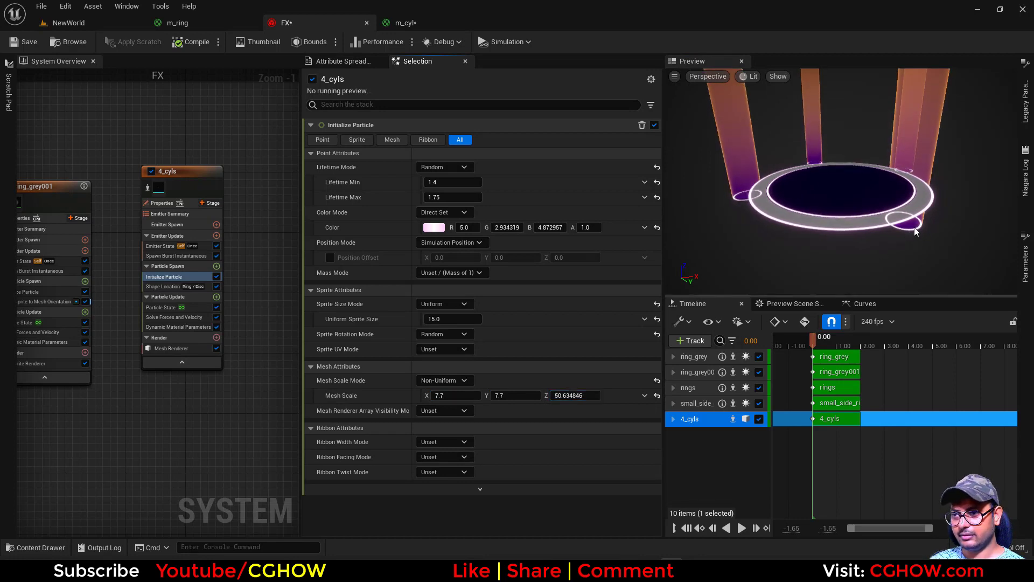
# Step: Set the 4_cyls Mesh Renderer's Sort Order Hint to 5 and check the pillar's draw order against the rings
pyautogui.scroll(-6, 896, 237)
pyautogui.moveTo(883, 241); pyautogui.dragTo(843, 251)
pyautogui.scroll(4, 853, 251)
pyautogui.scroll(2, 853, 254)
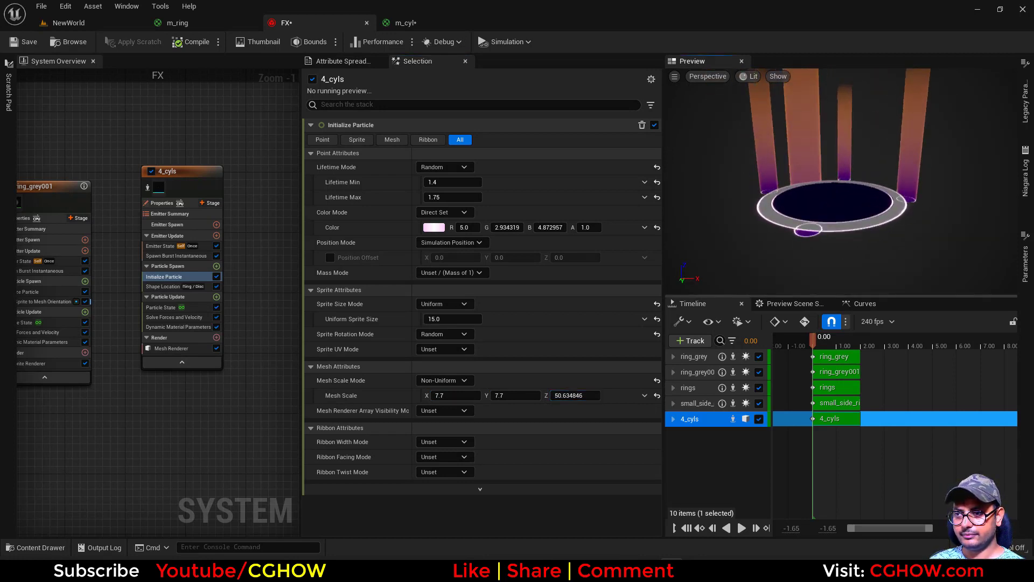
pyautogui.click(171, 349)
pyautogui.scroll(-10, 548, 399)
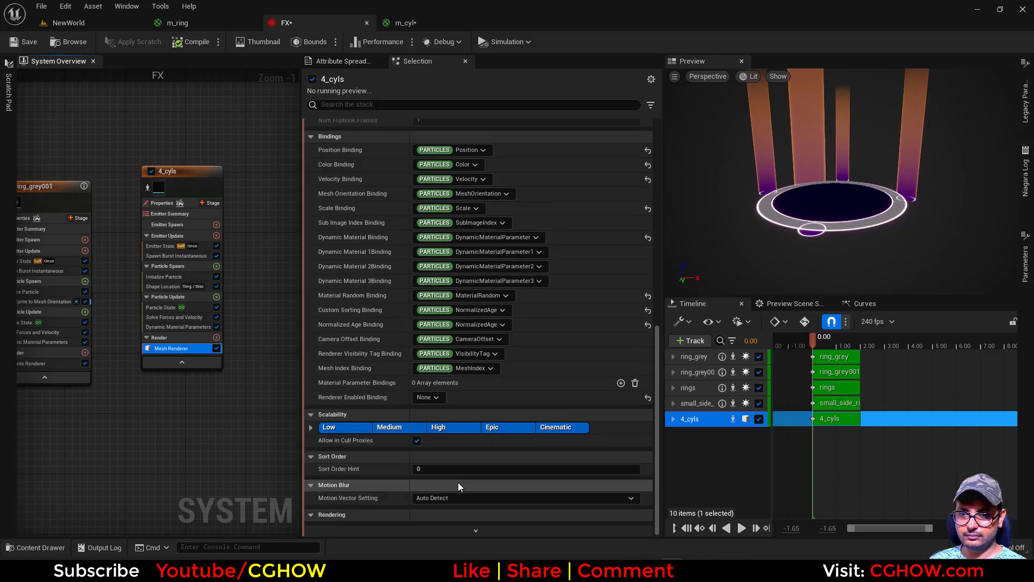
pyautogui.click(434, 471)
pyautogui.write('5')
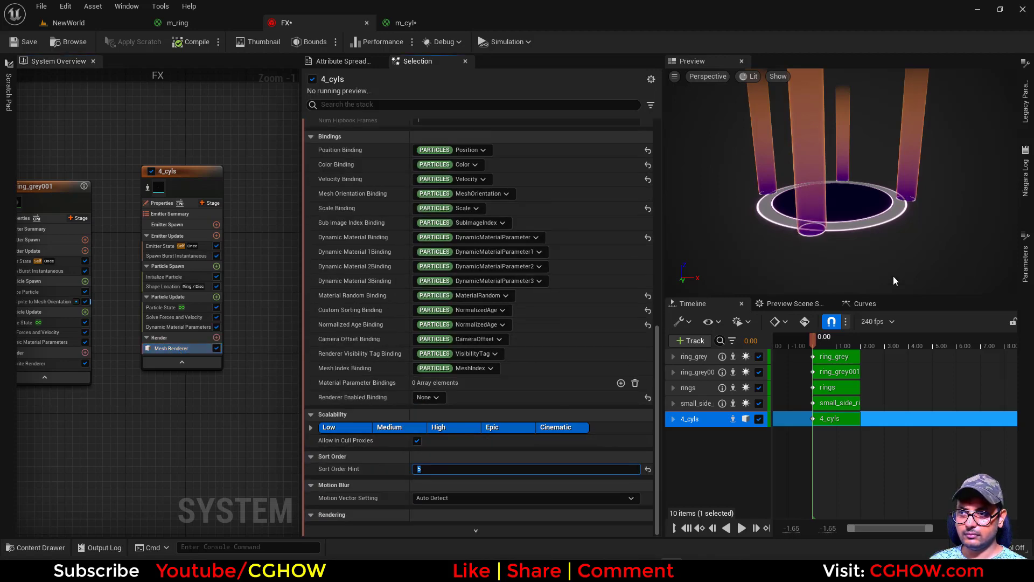
pyautogui.click(900, 267)
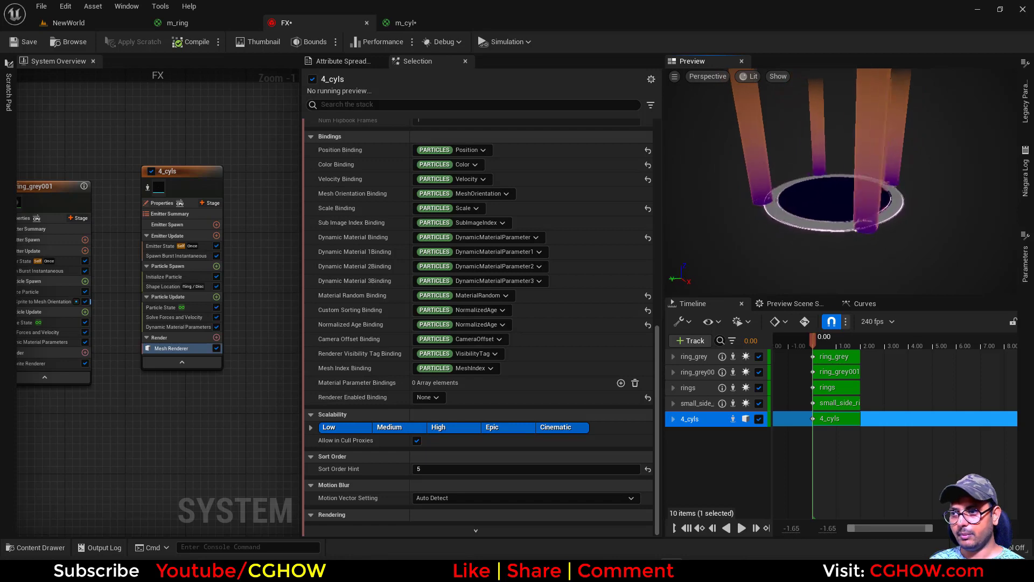
pyautogui.scroll(-5, 911, 281)
pyautogui.moveTo(902, 259); pyautogui.dragTo(872, 270)
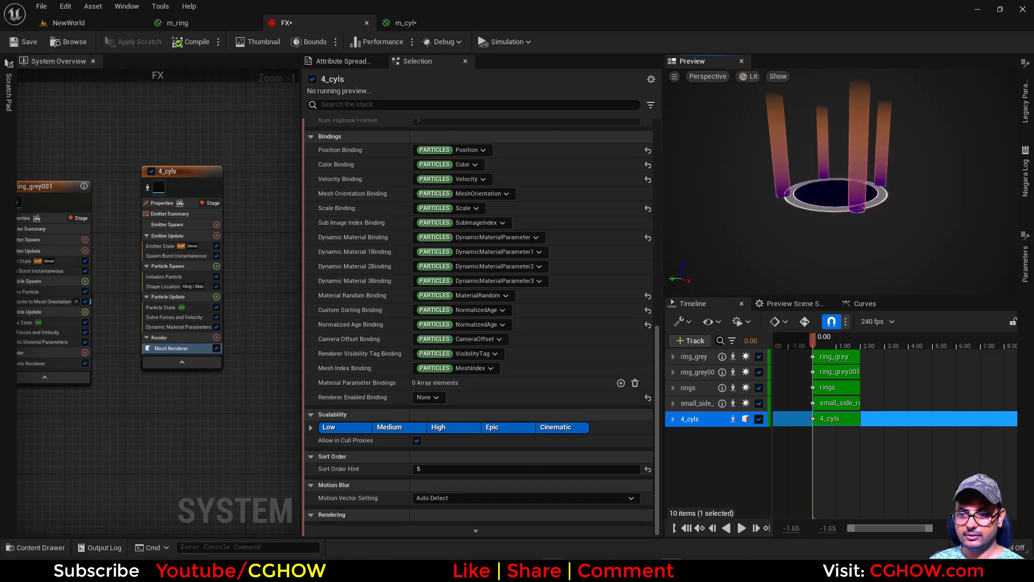
# Step: Check the concept image in the browser, set the 4_cyls Mesh Scale X and Y to 7.0, and reduce both to 5.0
pyautogui.click(550, 570)
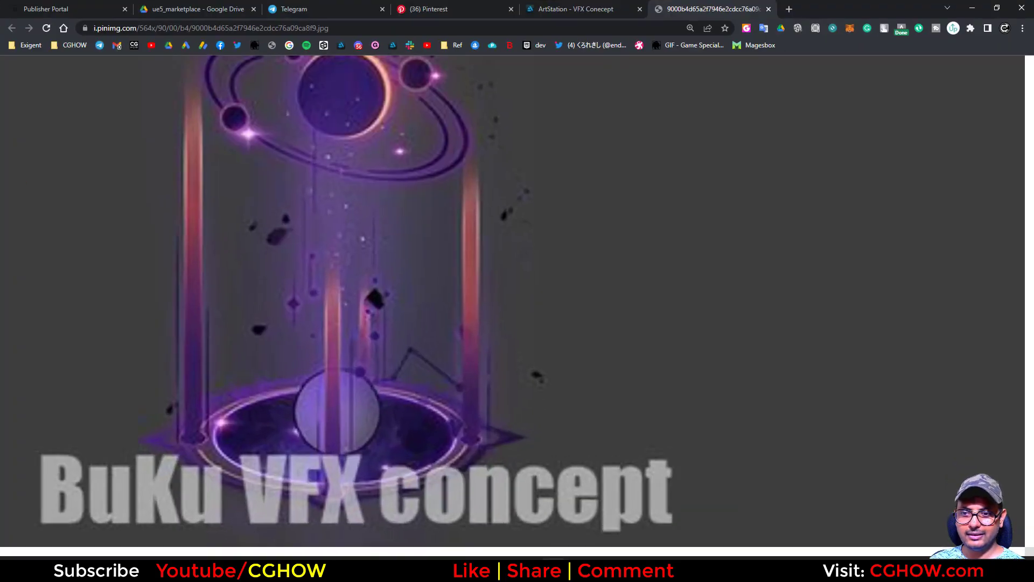
pyautogui.click(551, 570)
pyautogui.click(166, 278)
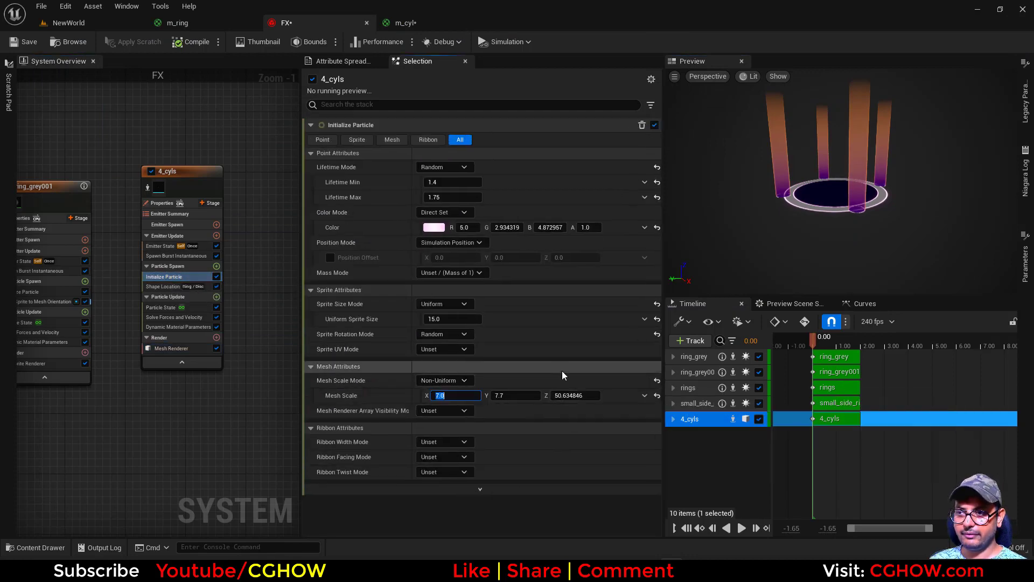
pyautogui.click(508, 395)
pyautogui.write('7.0')
pyautogui.press('Return')
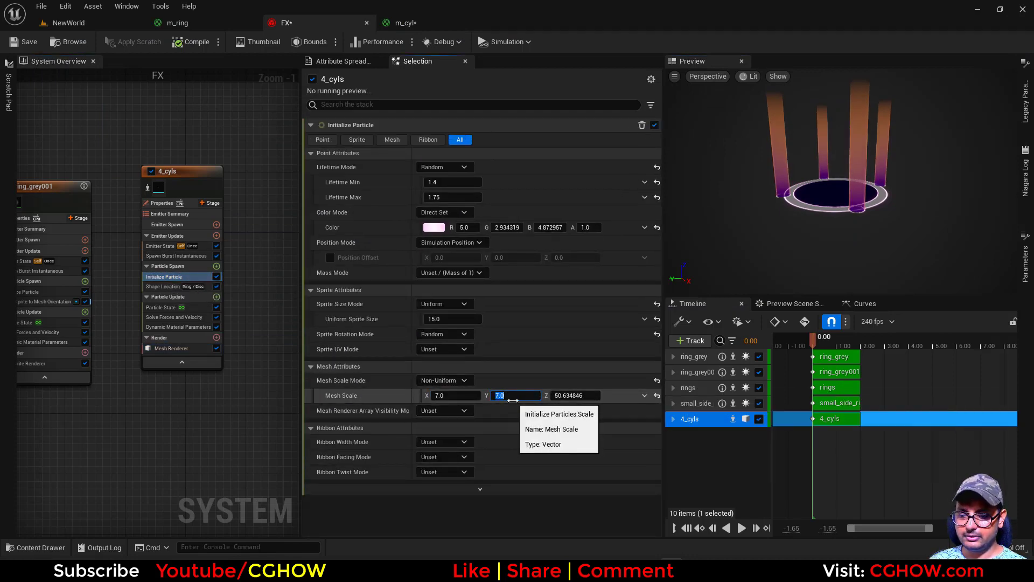
pyautogui.write('5')
pyautogui.press('Return')
pyautogui.click(458, 397)
pyautogui.write('5')
pyautogui.press('Return')
# Step: Inspect the narrowed pillars in the preview and compare them with the BuKu VFX concept image in the browser
pyautogui.moveTo(782, 248); pyautogui.dragTo(787, 241, button='right')
pyautogui.moveTo(770, 247); pyautogui.dragTo(819, 238)
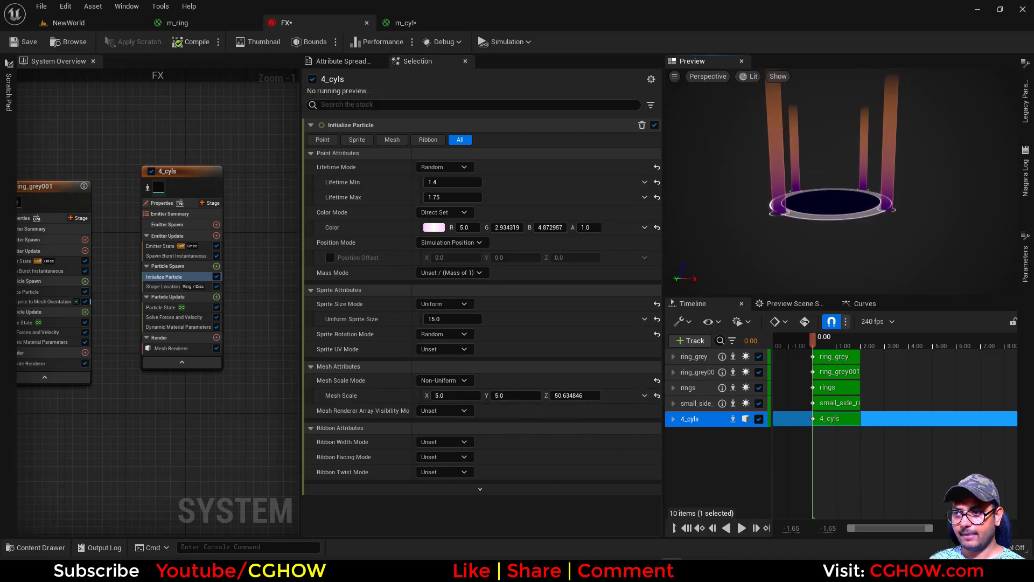
pyautogui.hotkey('alt', 'Tab')
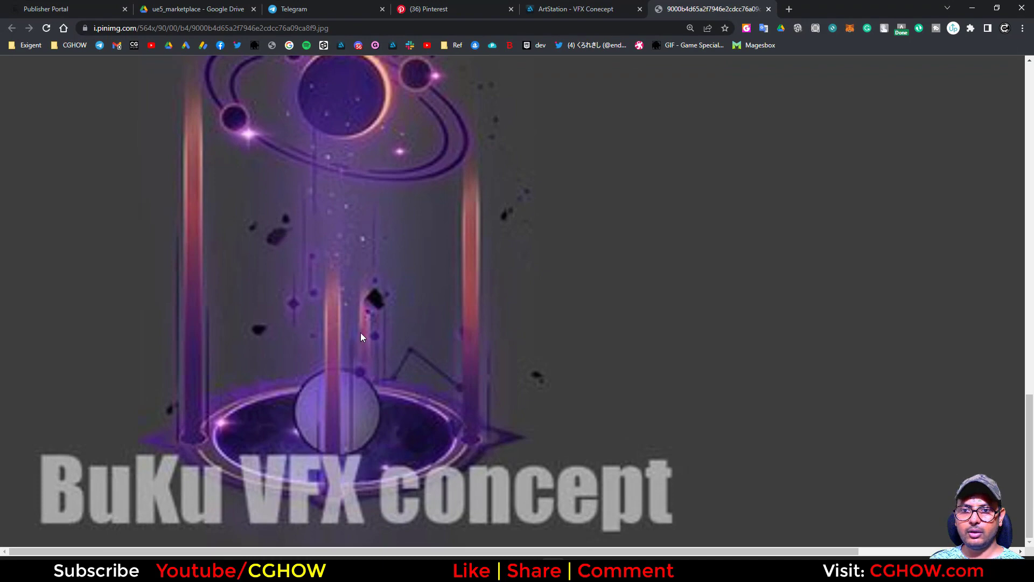
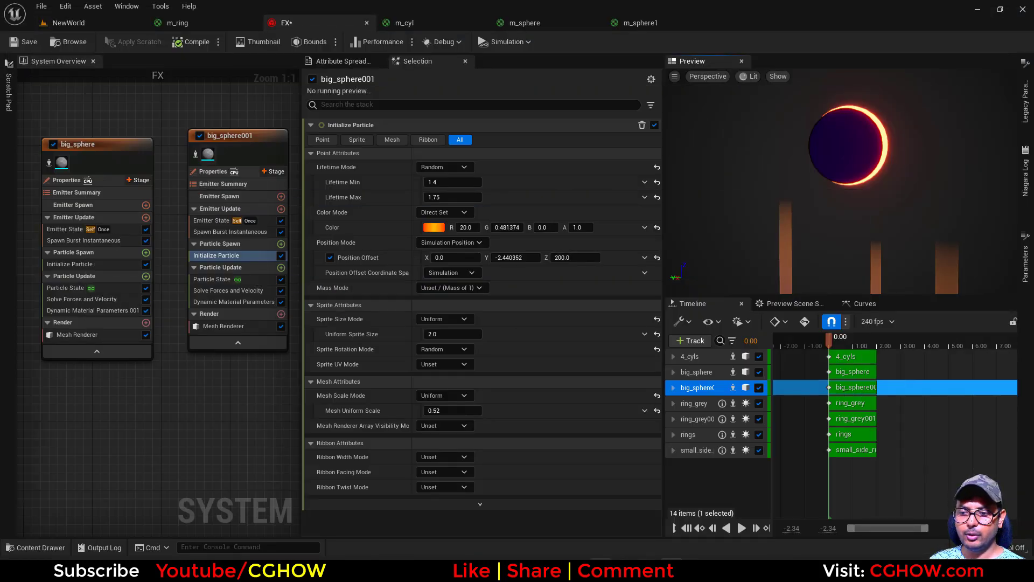
# Step: Switch to Maya, delete the existing object, and create a polygon torus with its creation inputs shown
pyautogui.click(539, 571)
pyautogui.press('Delete')
pyautogui.click(107, 65)
pyautogui.click(909, 229)
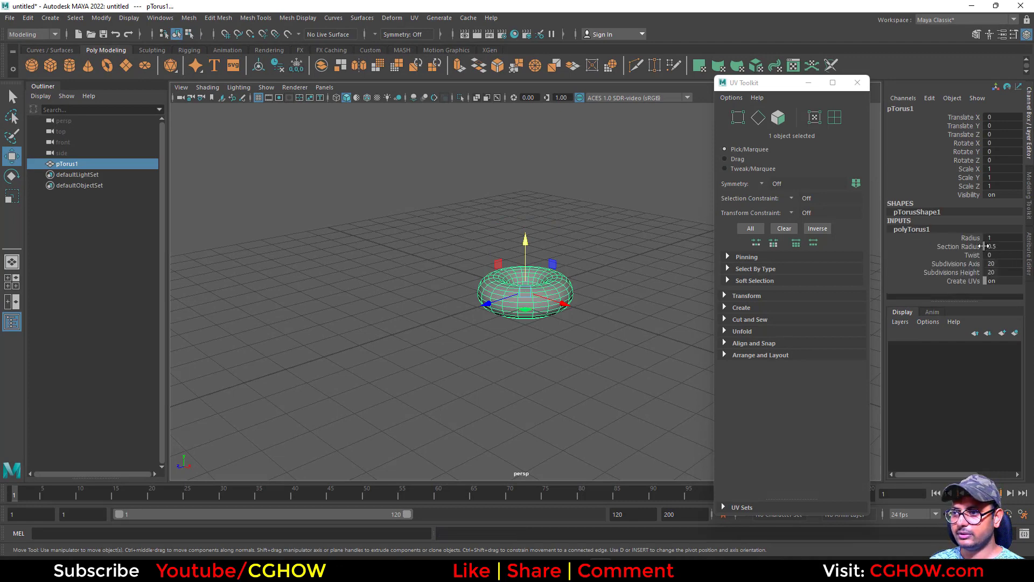
# Step: Set the torus Radius to 9.1, Section Radius to 0.2 and Subdivisions Axis to 50, leaving it selected in object mode
pyautogui.click(971, 238)
pyautogui.moveTo(571, 352); pyautogui.dragTo(614, 350, button='middle')
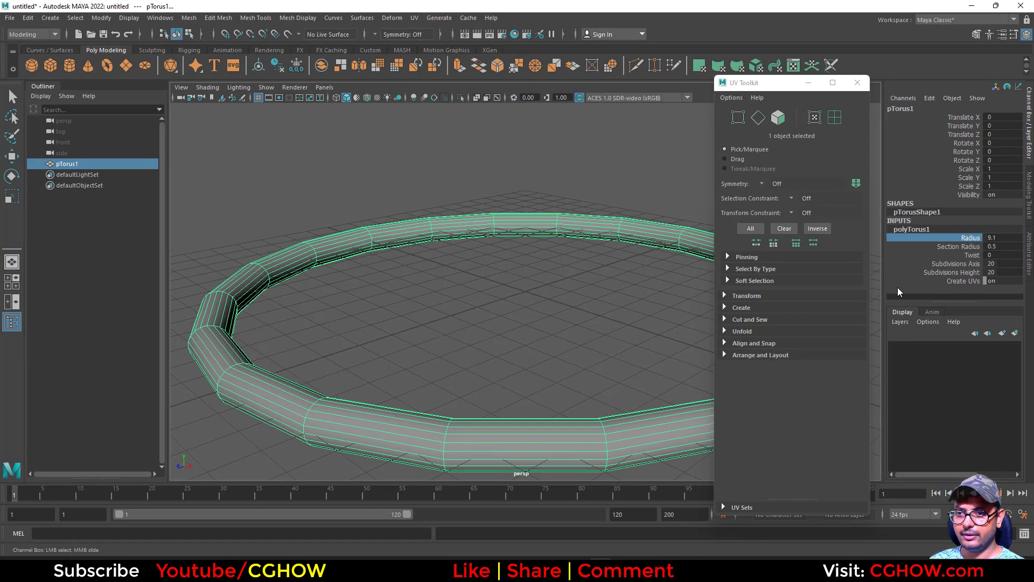
pyautogui.click(964, 246)
pyautogui.moveTo(466, 358); pyautogui.dragTo(716, 376, button='middle')
pyautogui.click(957, 263)
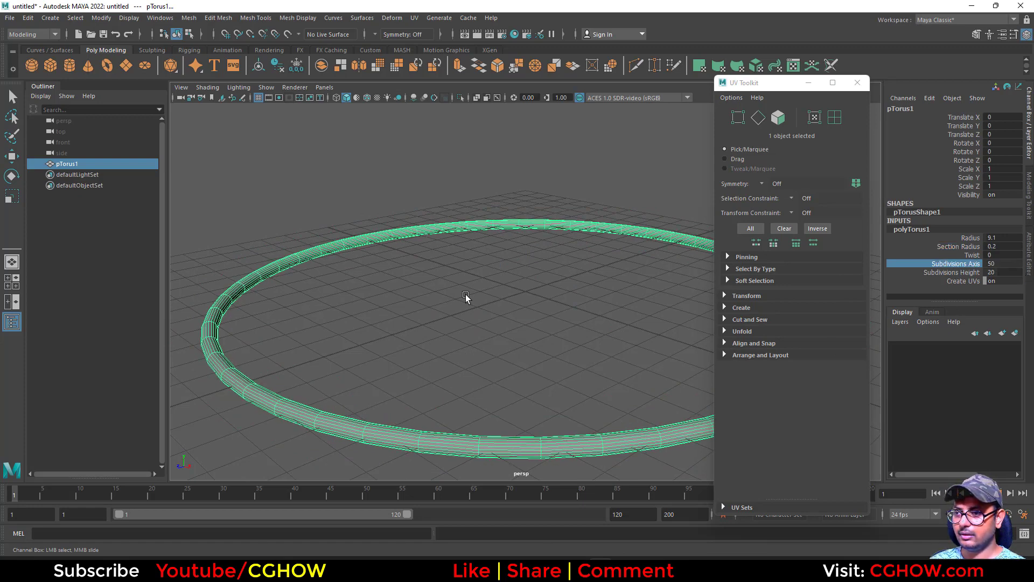
pyautogui.moveTo(459, 293); pyautogui.dragTo(440, 288, button='right')
pyautogui.scroll(-4, 488, 281)
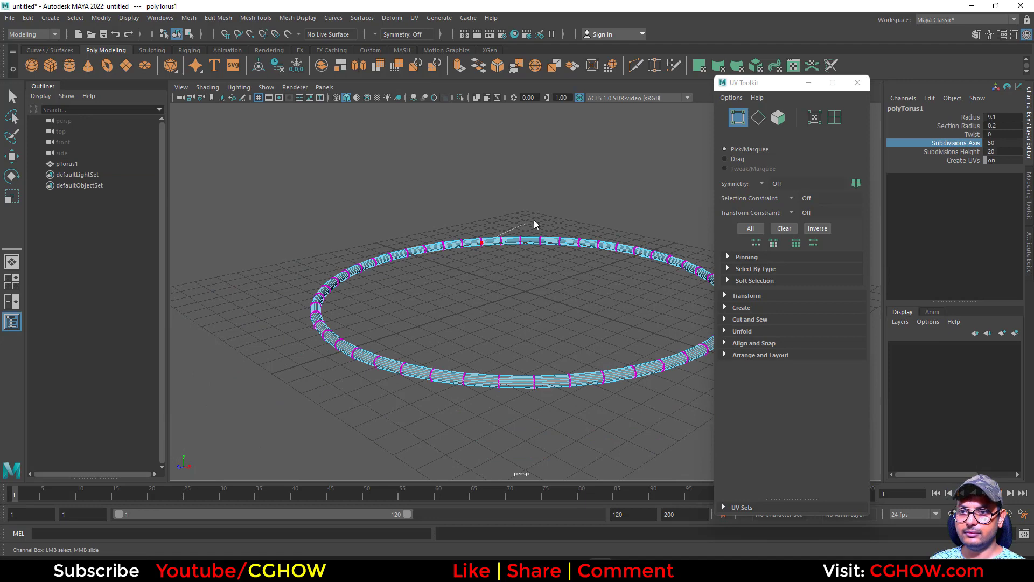
pyautogui.moveTo(525, 241); pyautogui.dragTo(577, 220, button='right')
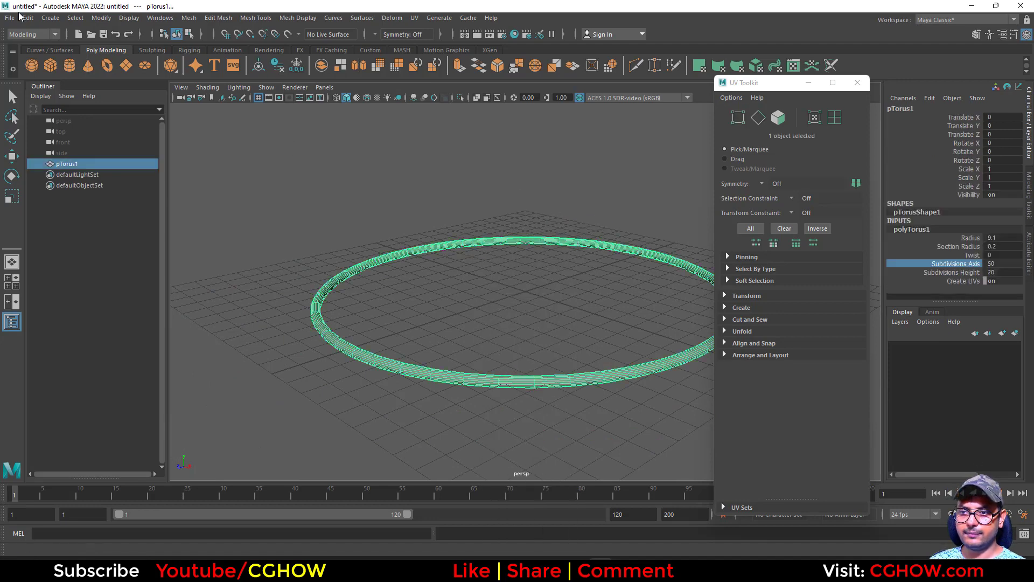
# Step: Export the selected torus as an FBX file named sm_ring to the Desktop
pyautogui.click(10, 18)
pyautogui.click(45, 159)
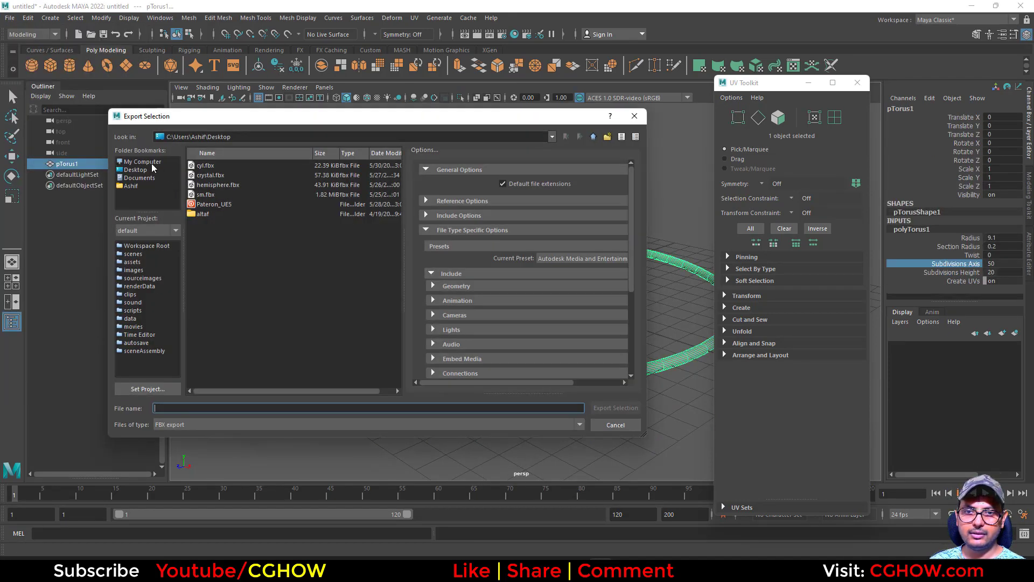
pyautogui.click(209, 407)
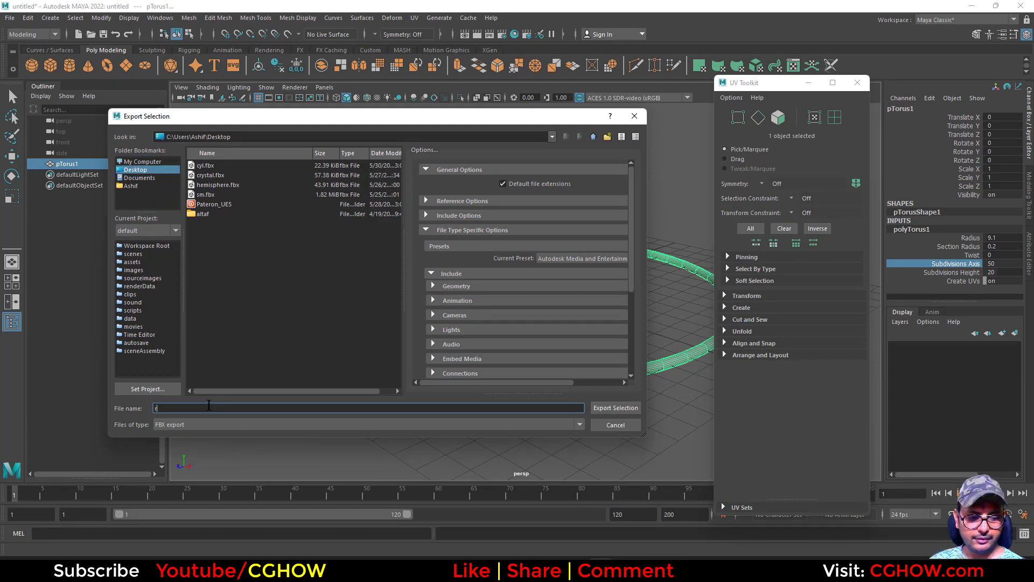
pyautogui.write('ring')
pyautogui.press('BackSpace')
pyautogui.press('BackSpace')
pyautogui.press('BackSpace')
pyautogui.press('BackSpace')
pyautogui.write('sm')
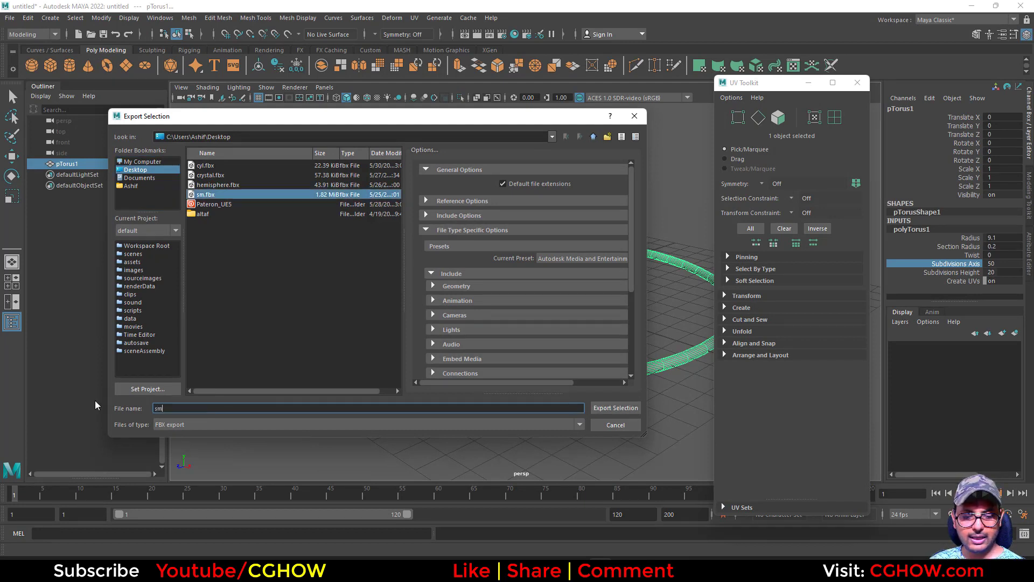
pyautogui.write('_ring')
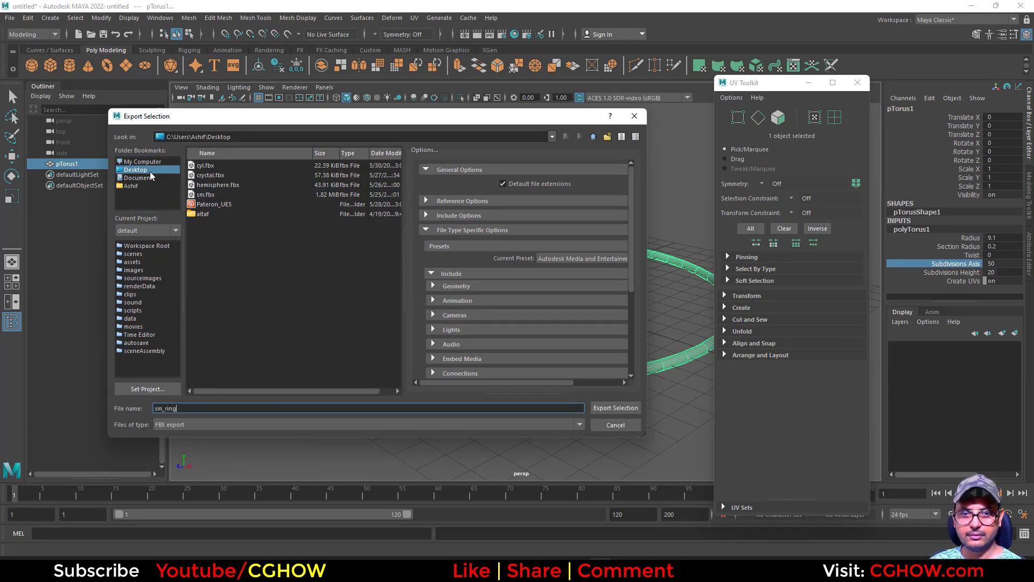
pyautogui.click(616, 408)
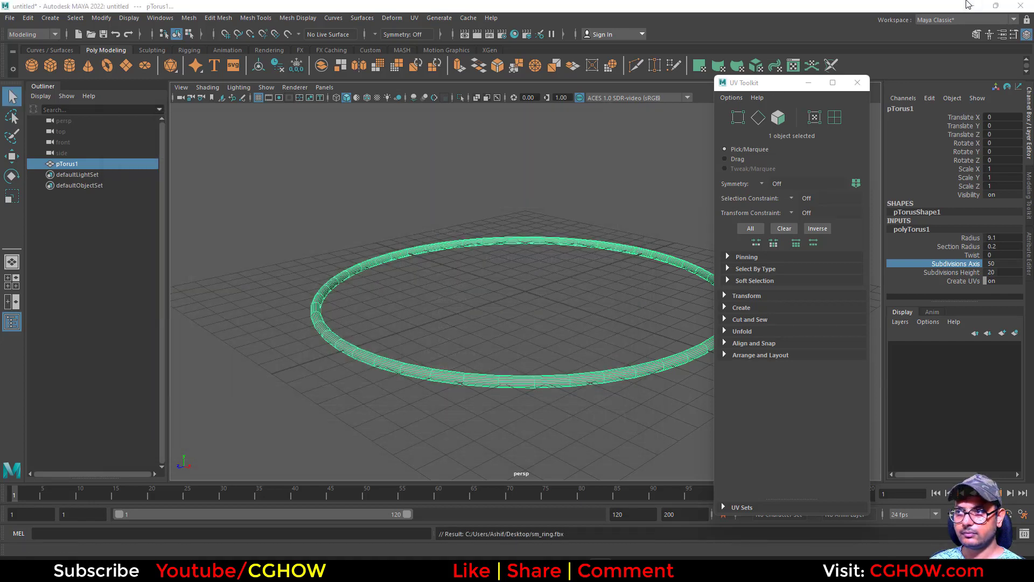
# Step: Switch to Unreal, import sm_ring.fbx from the Desktop into the aoe_solar folder, and save all modified assets
pyautogui.click(969, 5)
pyautogui.click(108, 23)
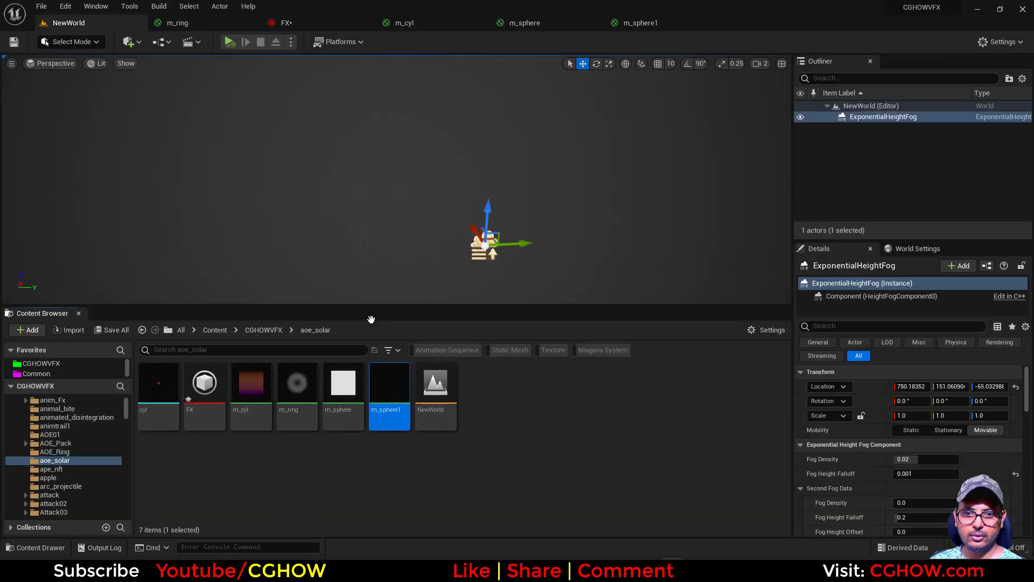
pyautogui.rightClick(345, 458)
pyautogui.click(377, 134)
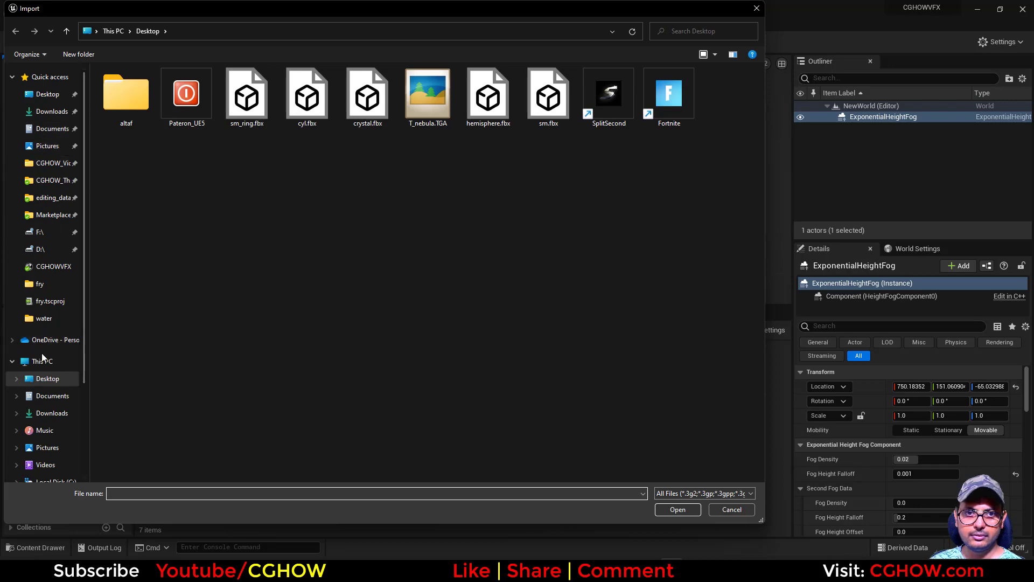
pyautogui.doubleClick(260, 121)
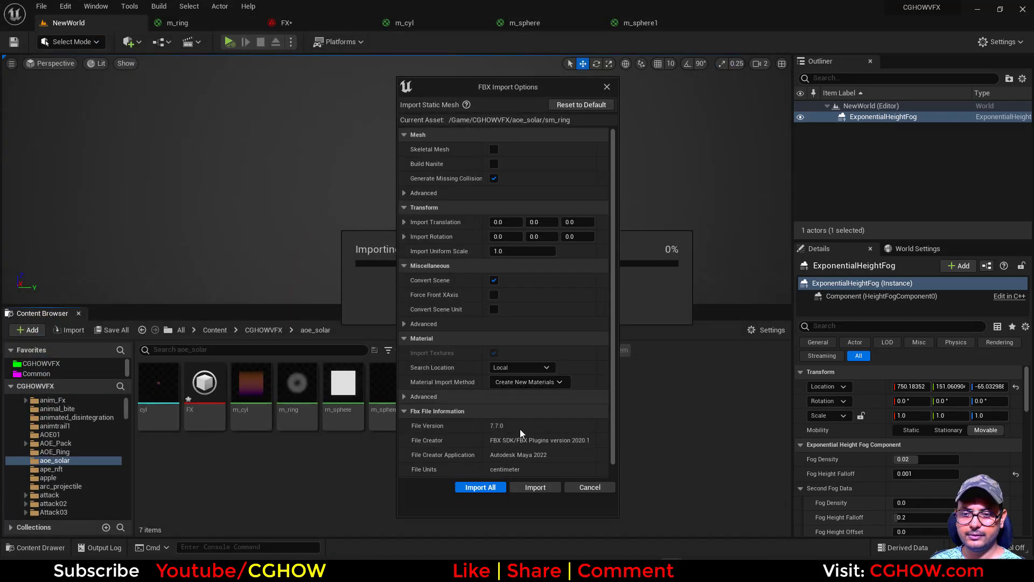
pyautogui.click(536, 487)
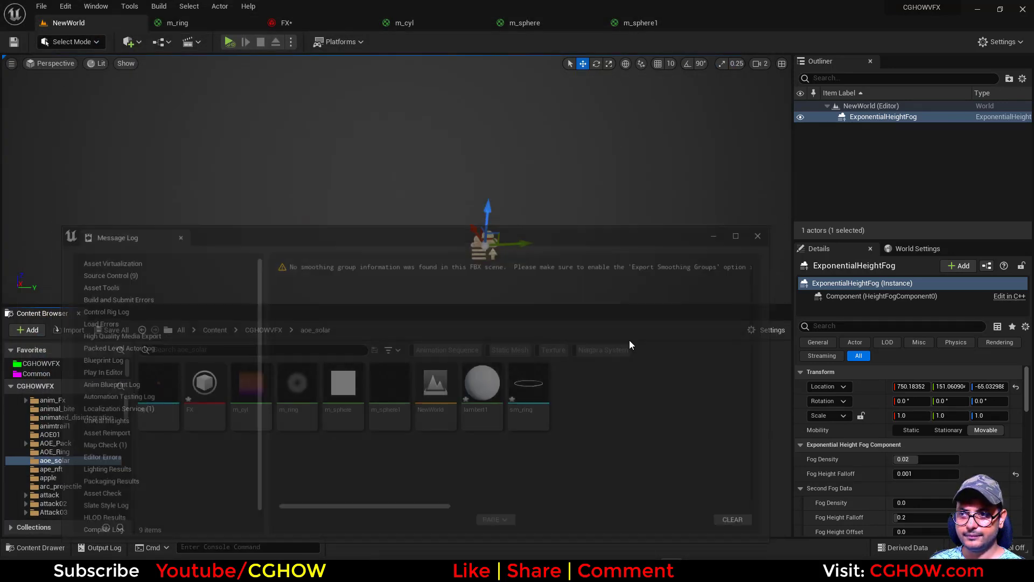
pyautogui.click(112, 330)
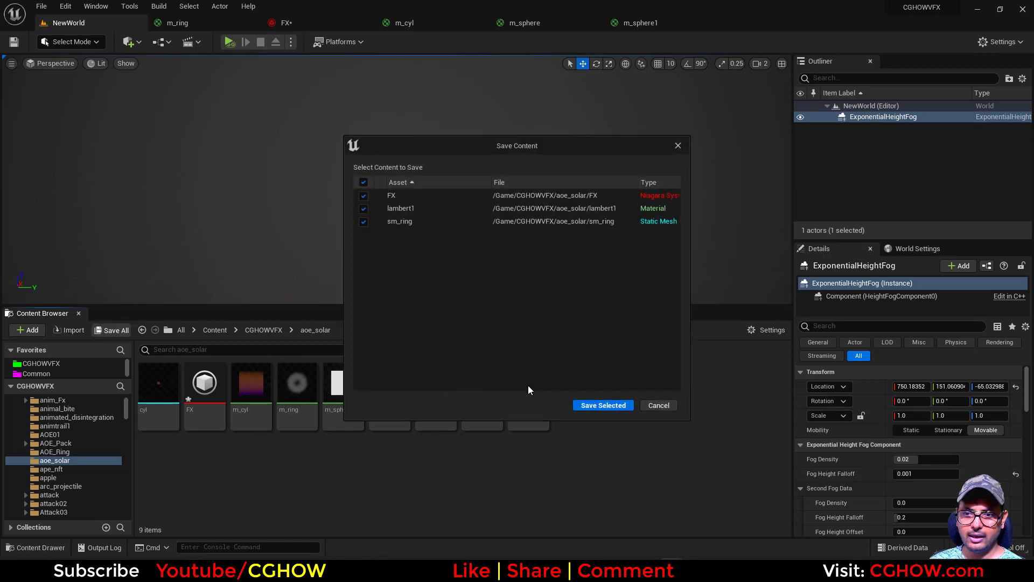
pyautogui.click(604, 405)
# Step: Duplicate the big_sphere emitter in the FX system and rename the copy to ring
pyautogui.click(303, 23)
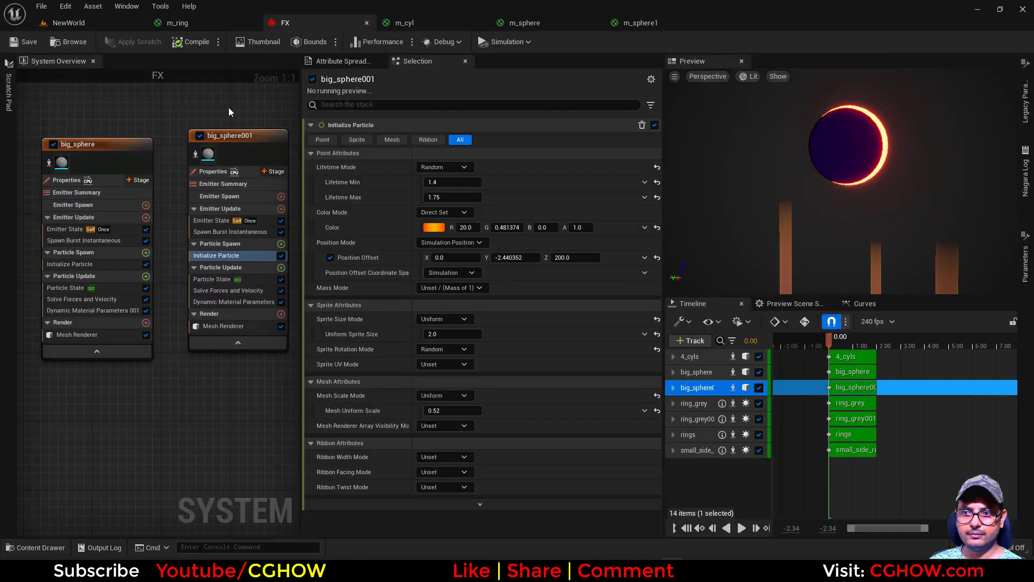
pyautogui.click(86, 149)
pyautogui.moveTo(187, 101); pyautogui.dragTo(101, 124, button='right')
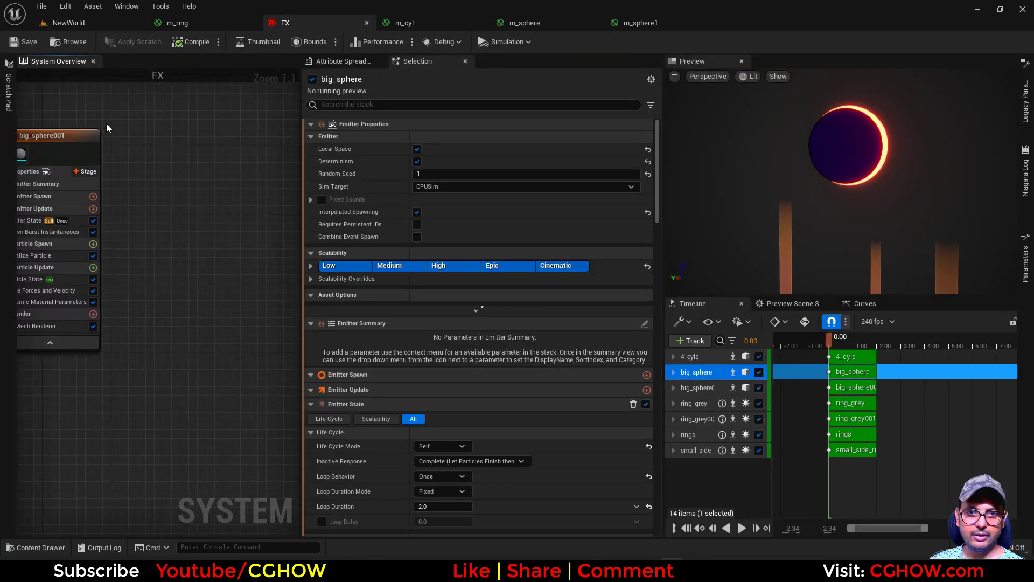
pyautogui.click(153, 116)
pyautogui.hotkey('ctrl', 'v')
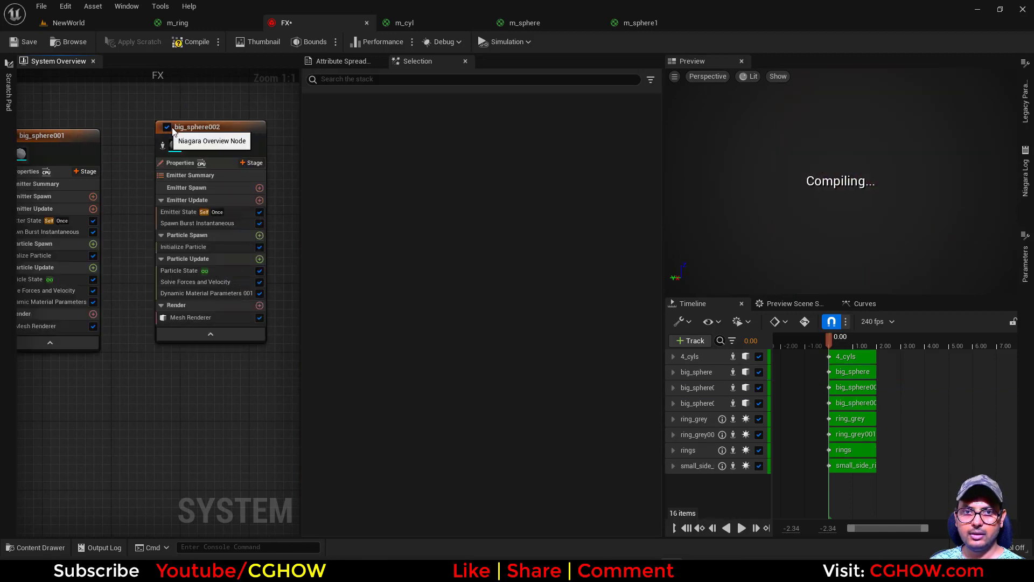
pyautogui.write('rin')
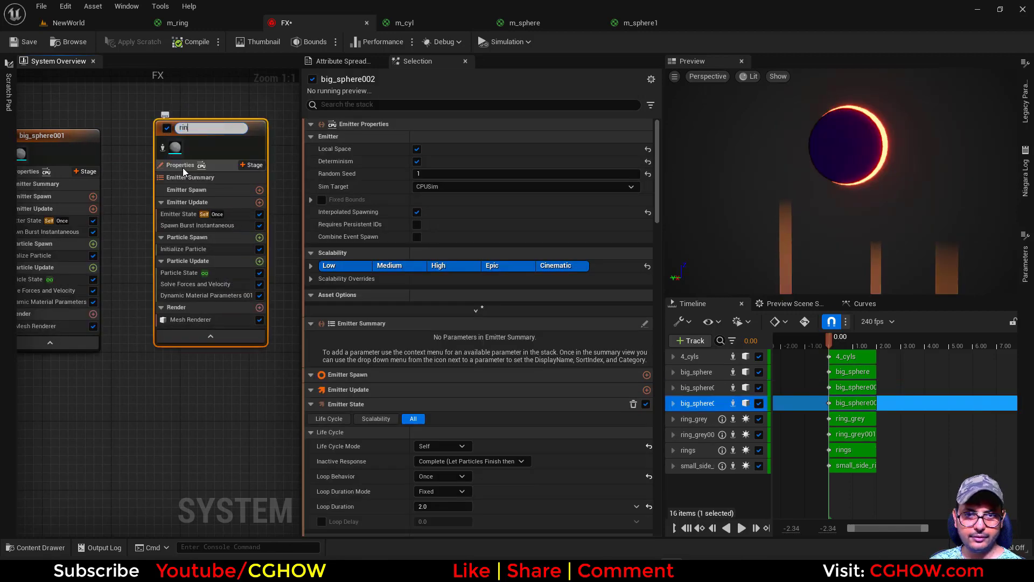
pyautogui.write('g')
pyautogui.press('Return')
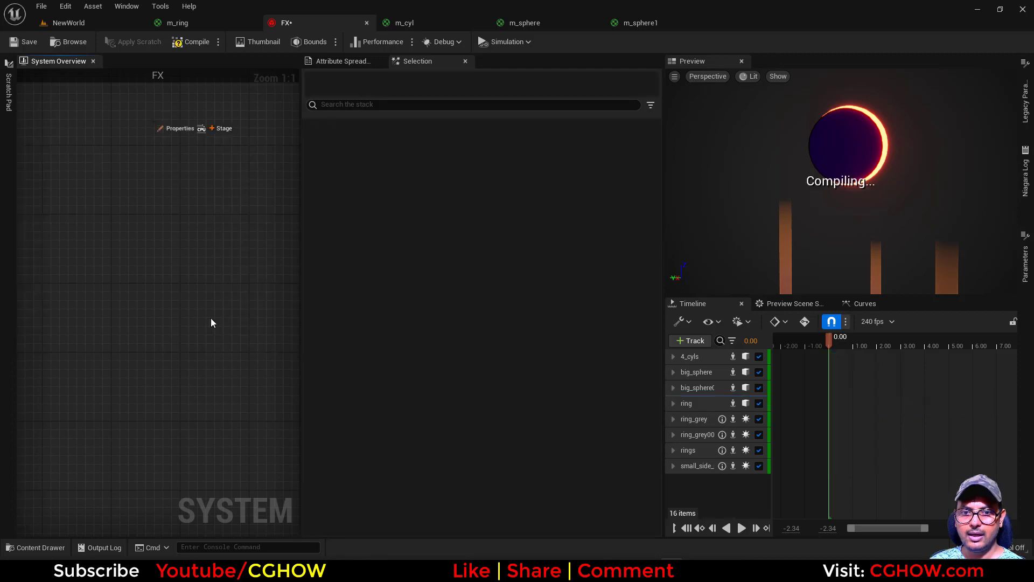
# Step: Assign the sm_ring static mesh to the ring emitter's Mesh Renderer in place of the Sphere mesh
pyautogui.click(212, 319)
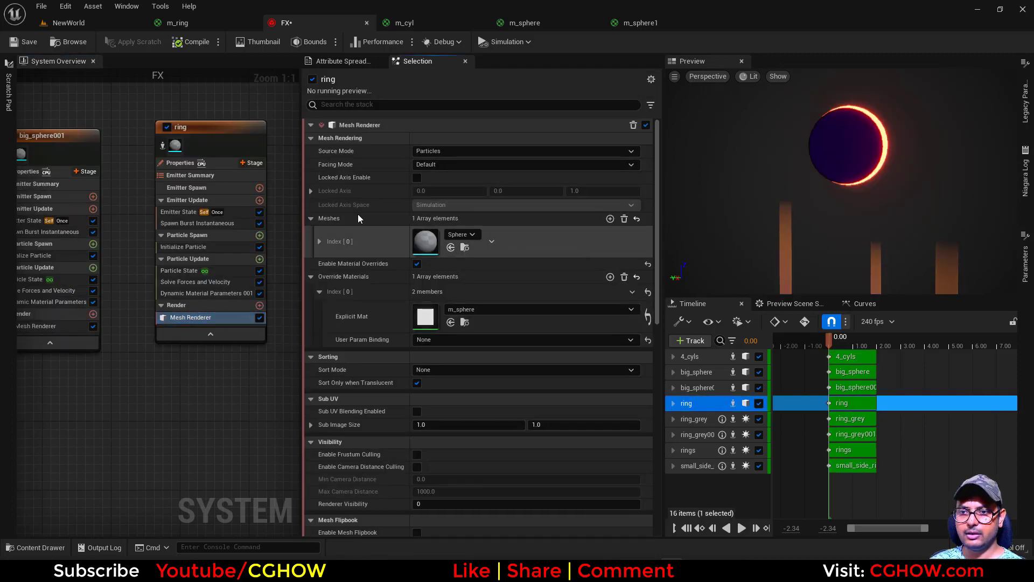
pyautogui.click(97, 23)
pyautogui.click(528, 406)
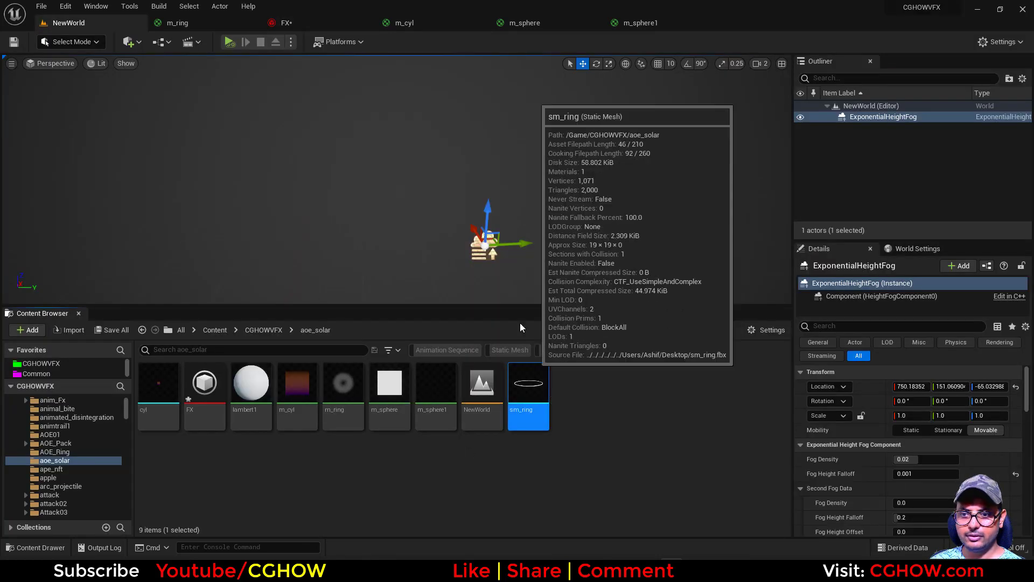
pyautogui.click(286, 23)
pyautogui.click(451, 247)
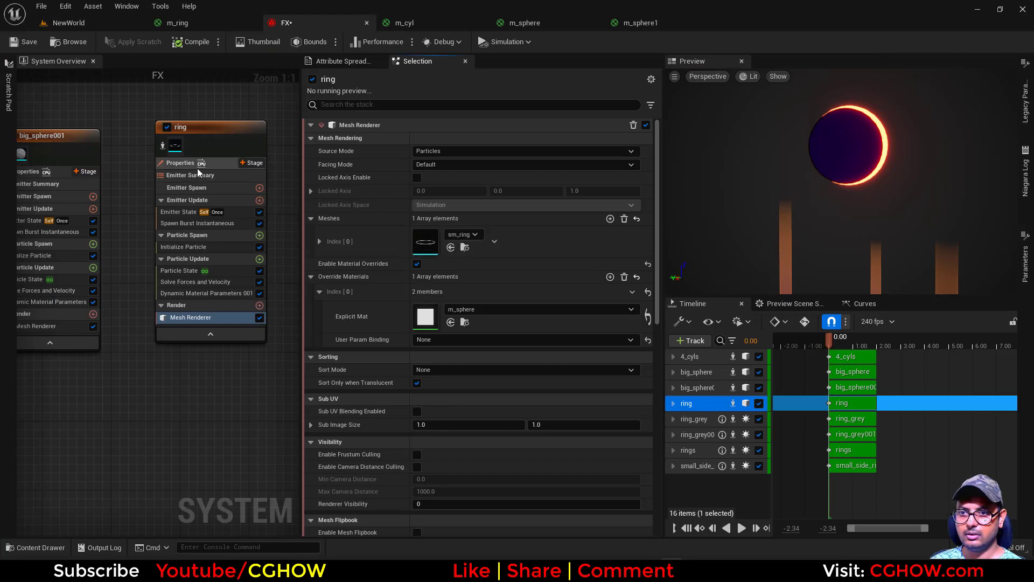
# Step: Isolate the ring emitter in the preview and set its Mesh Uniform Scale to about 4.96
pyautogui.click(161, 144)
pyautogui.moveTo(819, 338)
pyautogui.mouseDown()
pyautogui.moveTo(850, 344)
pyautogui.moveTo(832, 347)
pyautogui.mouseUp()
pyautogui.click(218, 247)
pyautogui.moveTo(467, 411); pyautogui.dragTo(512, 411)
pyautogui.click(162, 145)
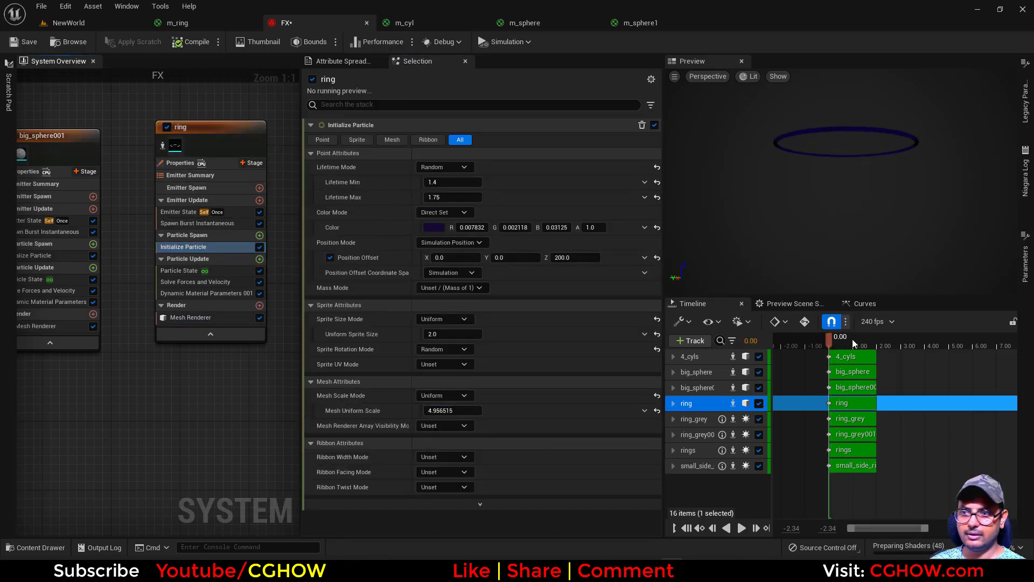
# Step: Set the ring emitter's Mesh Uniform Scale to about 7.94 and check its size around the big sphere in the preview
pyautogui.click(829, 340)
pyautogui.moveTo(830, 344); pyautogui.dragTo(835, 343)
pyautogui.moveTo(861, 196)
pyautogui.mouseDown()
pyautogui.moveTo(846, 235)
pyautogui.moveTo(859, 203)
pyautogui.mouseUp()
pyautogui.scroll(-4, 851, 206)
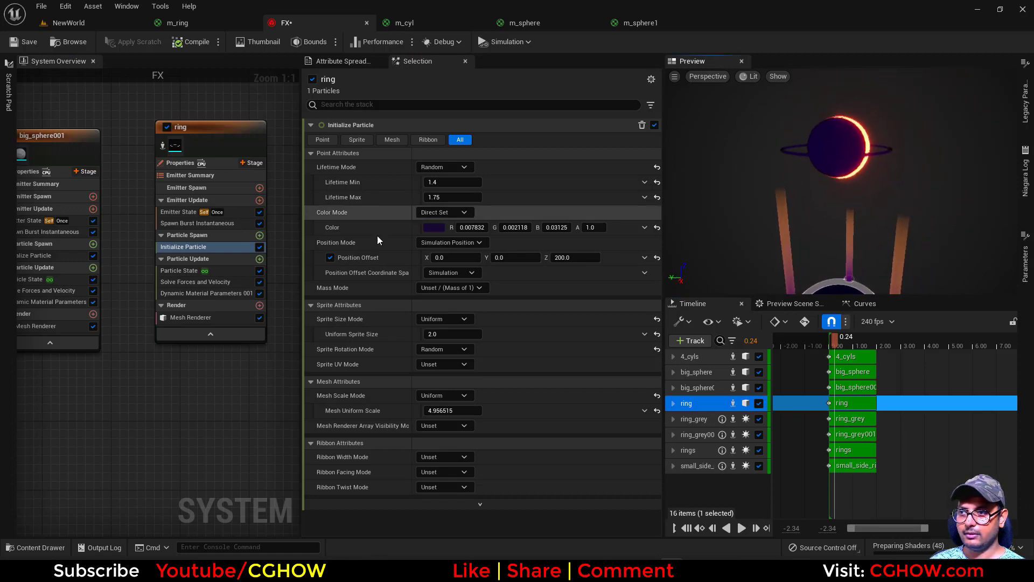
pyautogui.moveTo(453, 411); pyautogui.dragTo(482, 411)
pyautogui.moveTo(765, 210); pyautogui.dragTo(780, 200)
pyautogui.hotkey('alt', 'Tab')
pyautogui.hotkey('alt', 'Tab')
pyautogui.moveTo(749, 240)
pyautogui.mouseDown()
pyautogui.moveTo(755, 265)
pyautogui.moveTo(752, 254)
pyautogui.mouseUp()
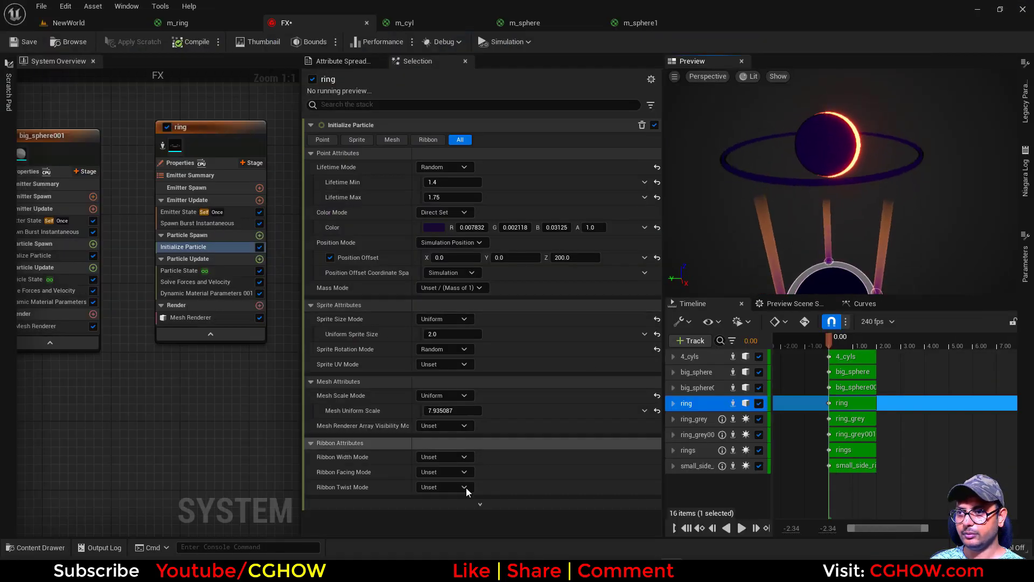
# Step: Switch to Maya and thin the torus by setting its Section Radius to 0.15
pyautogui.hotkey('alt', 'Tab')
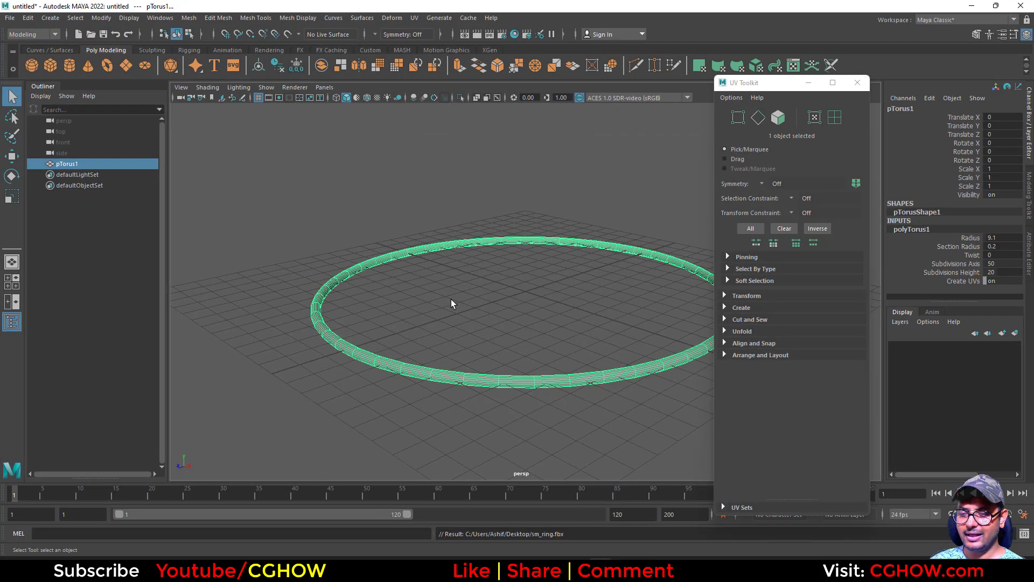
pyautogui.click(1008, 246)
pyautogui.write('.15')
pyautogui.press('Return')
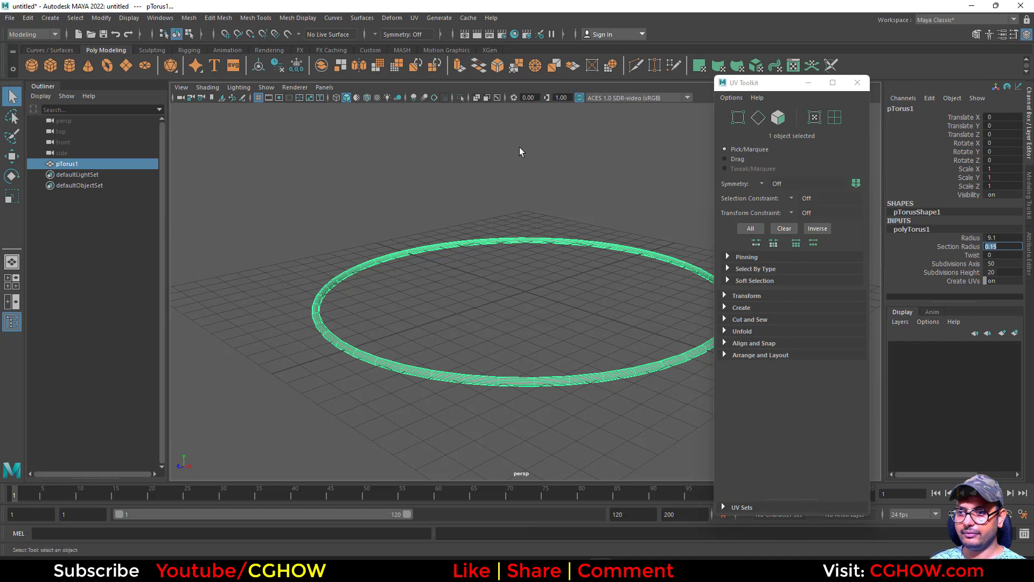
# Step: Export the thinned torus over the existing sm_ring.fbx on the Desktop, replacing the file
pyautogui.click(9, 18)
pyautogui.click(43, 171)
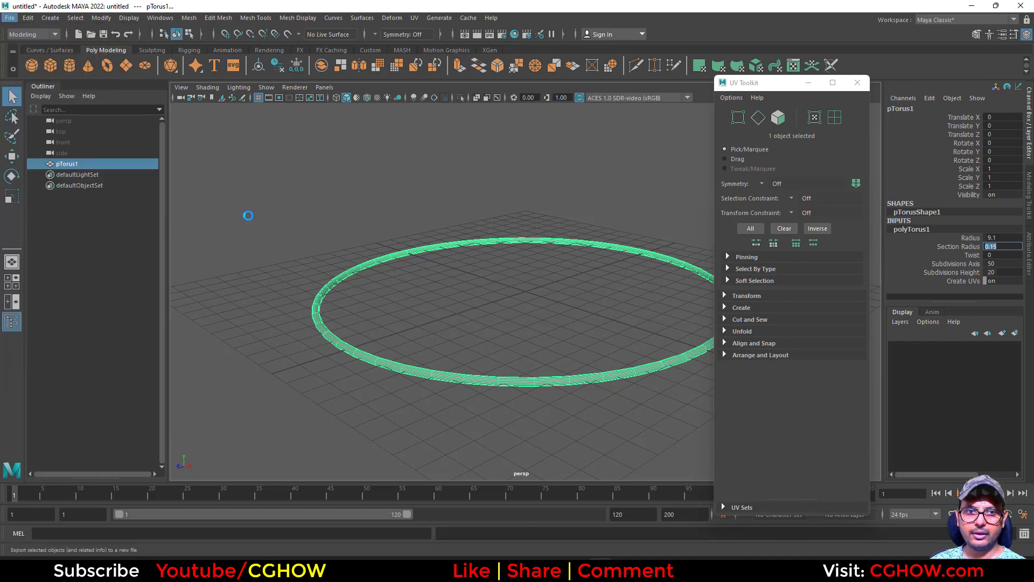
pyautogui.doubleClick(213, 166)
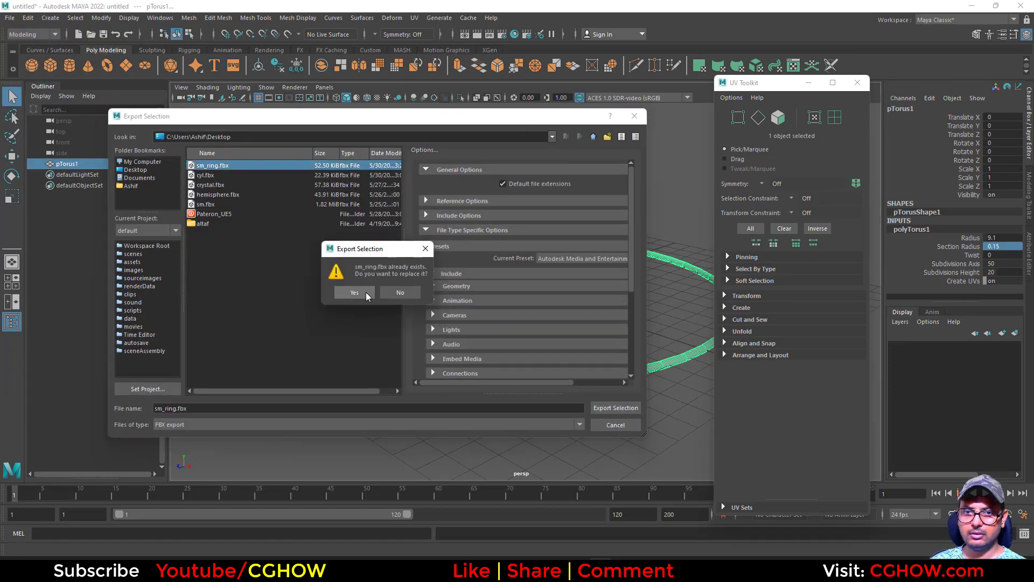
pyautogui.click(362, 294)
# Step: Switch to Unreal, reimport the sm_ring mesh, save all modified assets, and return to the FX system
pyautogui.click(973, 8)
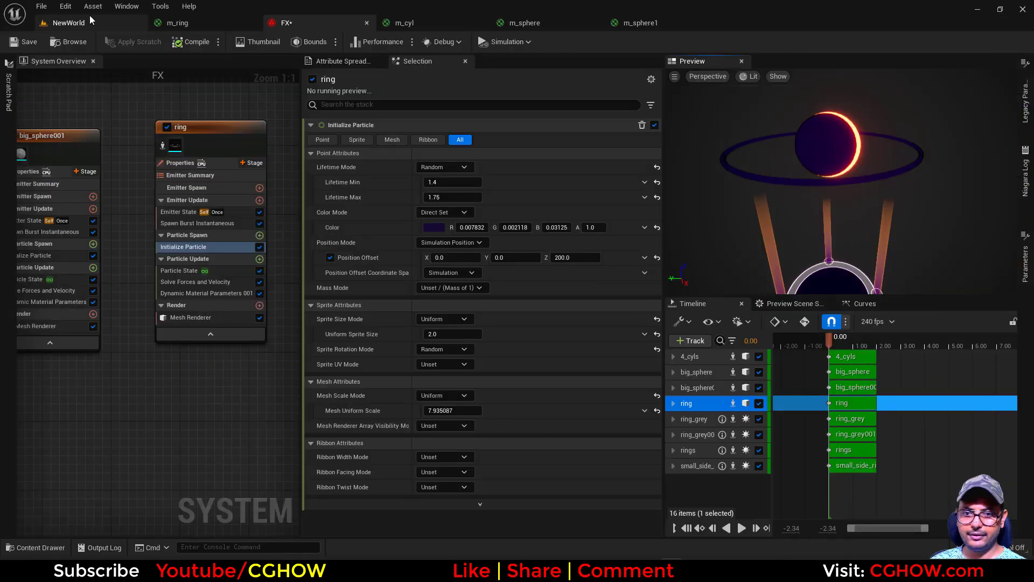
pyautogui.click(89, 17)
pyautogui.rightClick(535, 390)
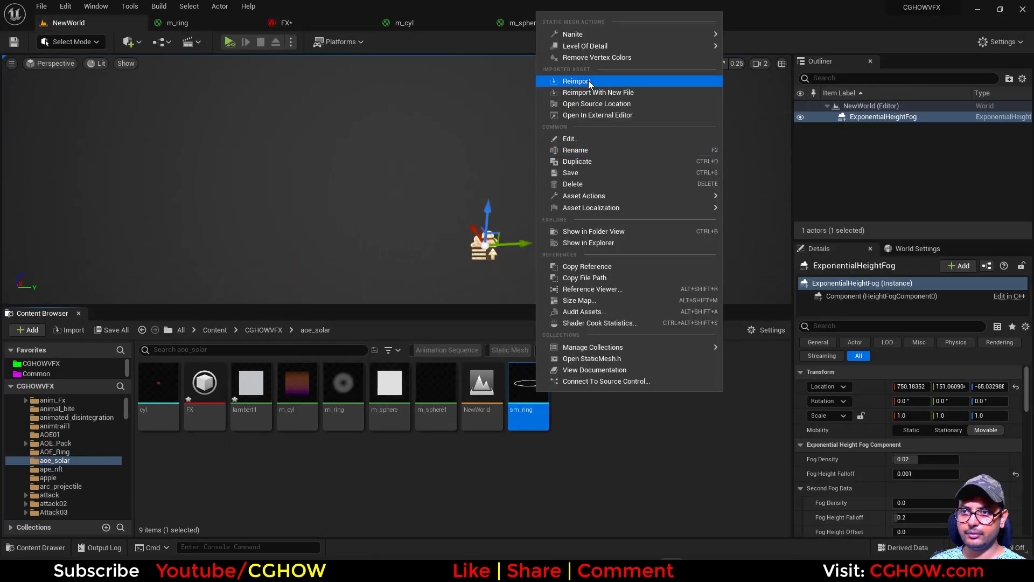
pyautogui.click(566, 92)
pyautogui.click(126, 331)
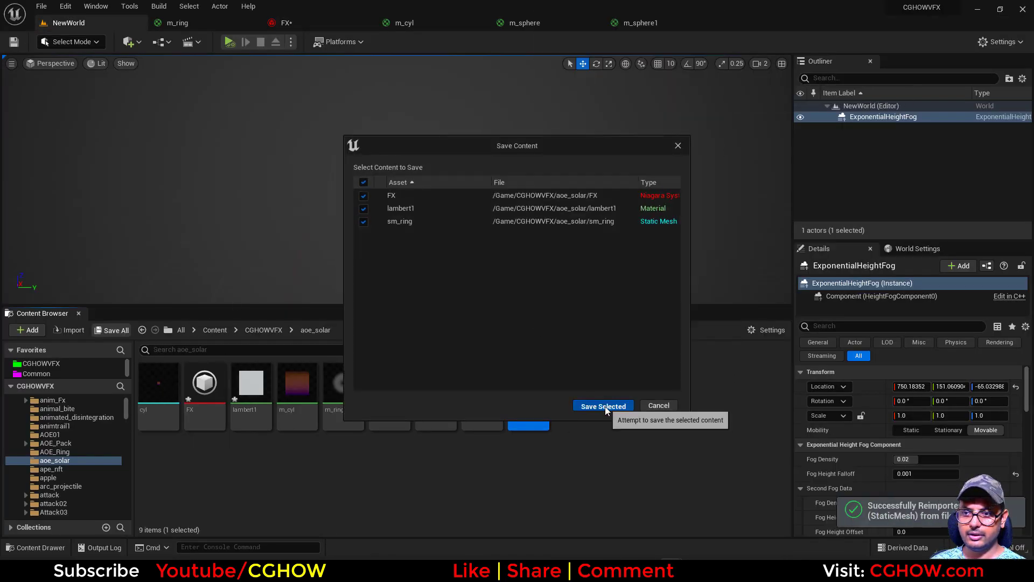
pyautogui.click(604, 405)
pyautogui.click(315, 23)
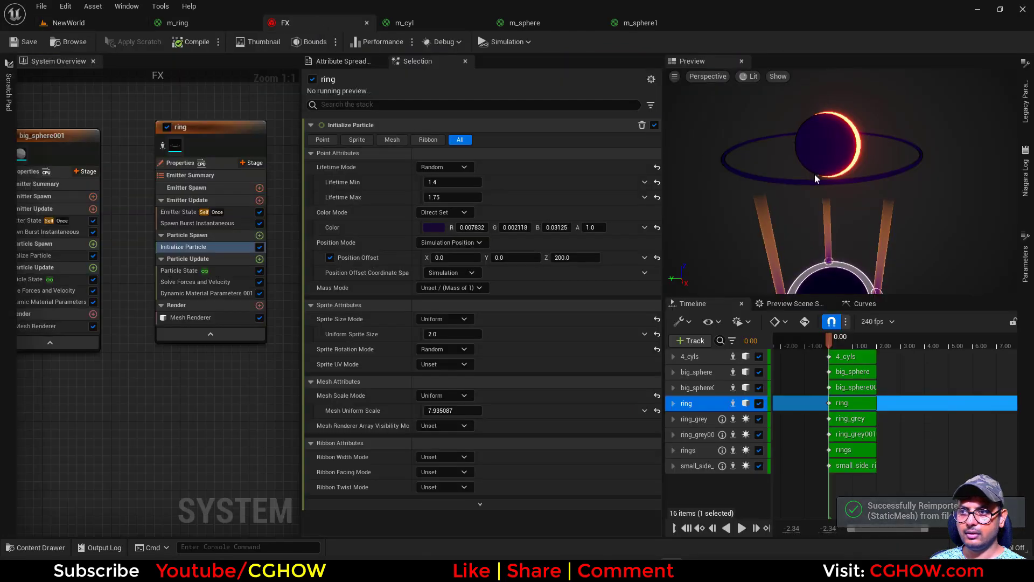
# Step: Add an Initial Mesh Orientation module to the ring emitter's Particle Spawn and set its Mesh Orientation Mode to None
pyautogui.moveTo(829, 210); pyautogui.dragTo(829, 177)
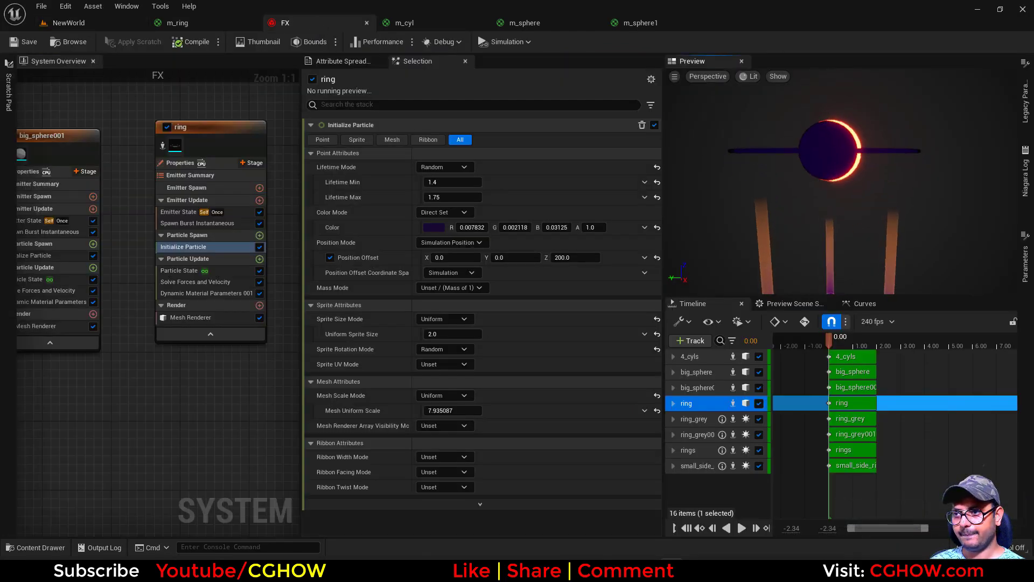
pyautogui.click(260, 235)
pyautogui.write('ini')
pyautogui.click(73, 312)
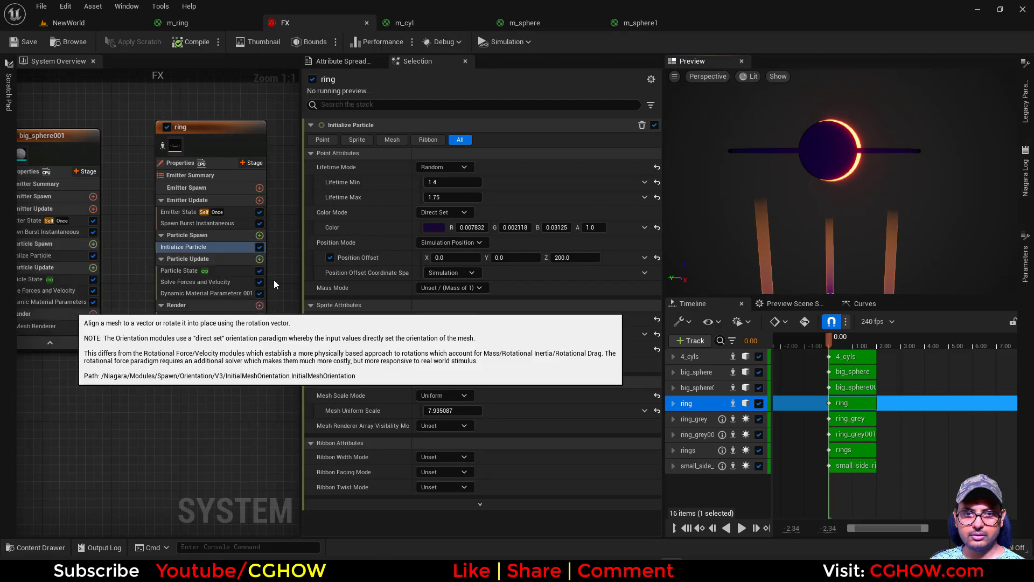
pyautogui.click(444, 152)
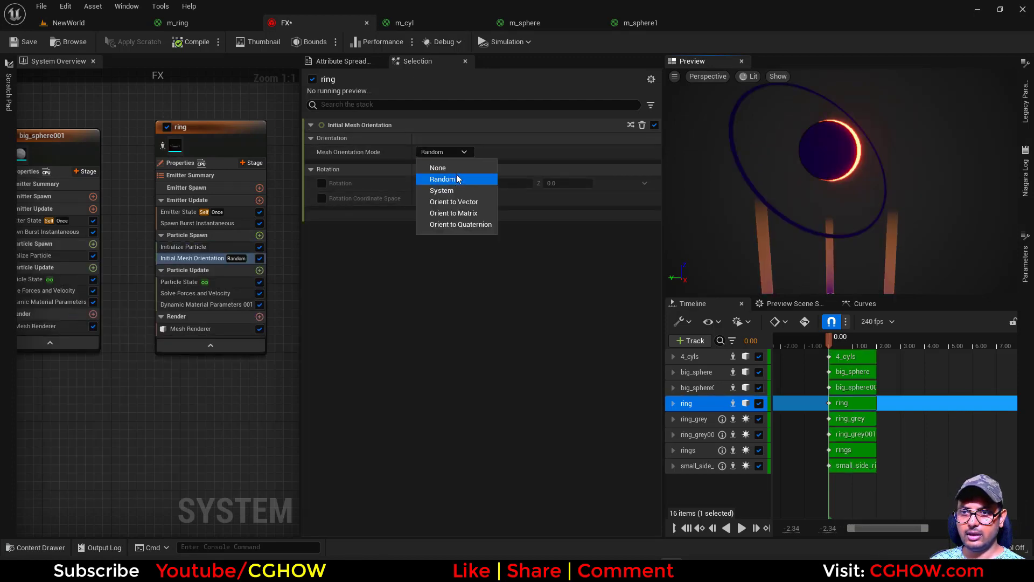
pyautogui.click(451, 169)
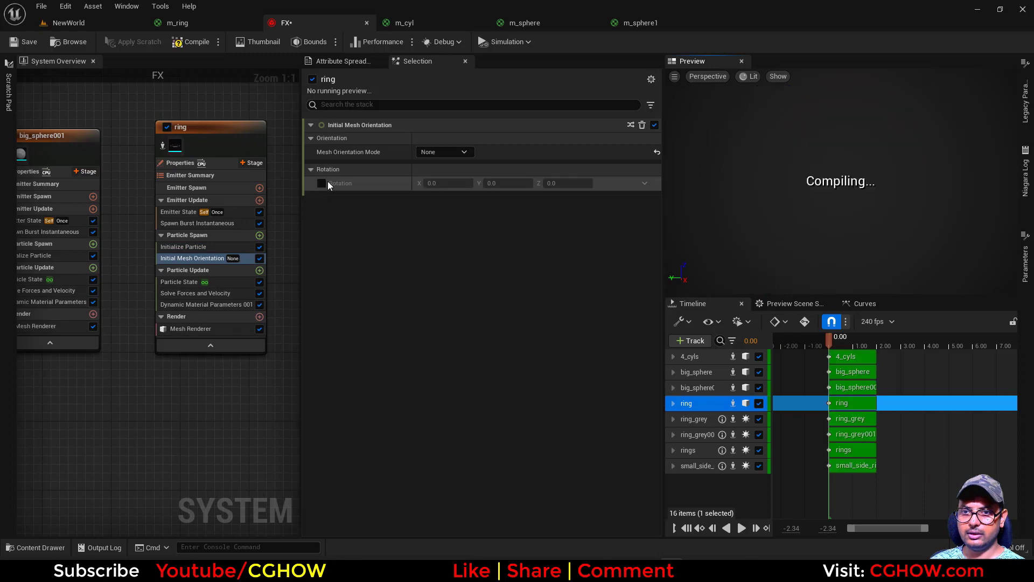
# Step: Enable the ring's mesh Rotation, try X values of 0.2 and 0.1, settle on 0.05, and compare the tilt with the concept image
pyautogui.click(447, 183)
pyautogui.write('0.2')
pyautogui.press('Return')
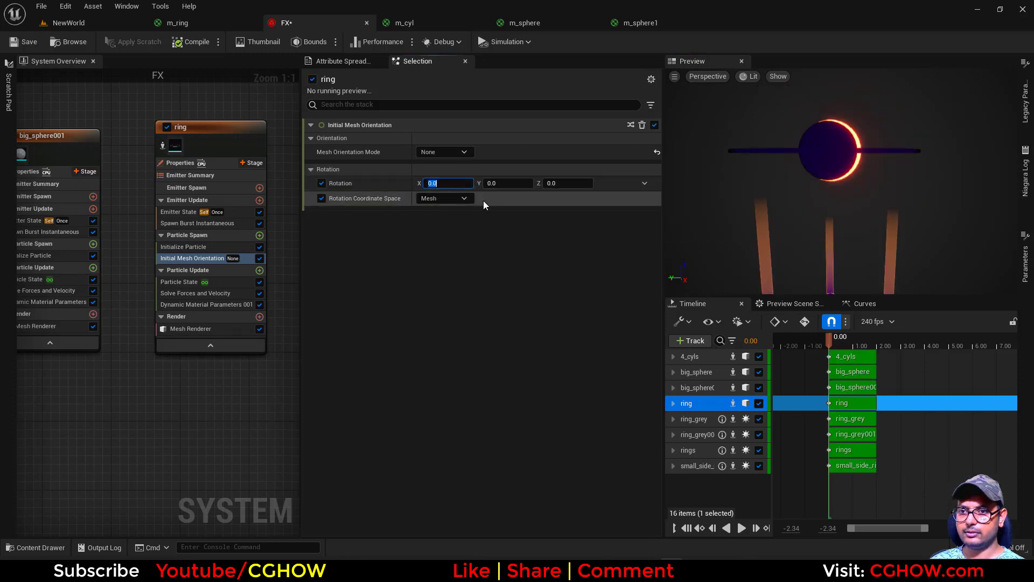
pyautogui.write('0.1')
pyautogui.press('Return')
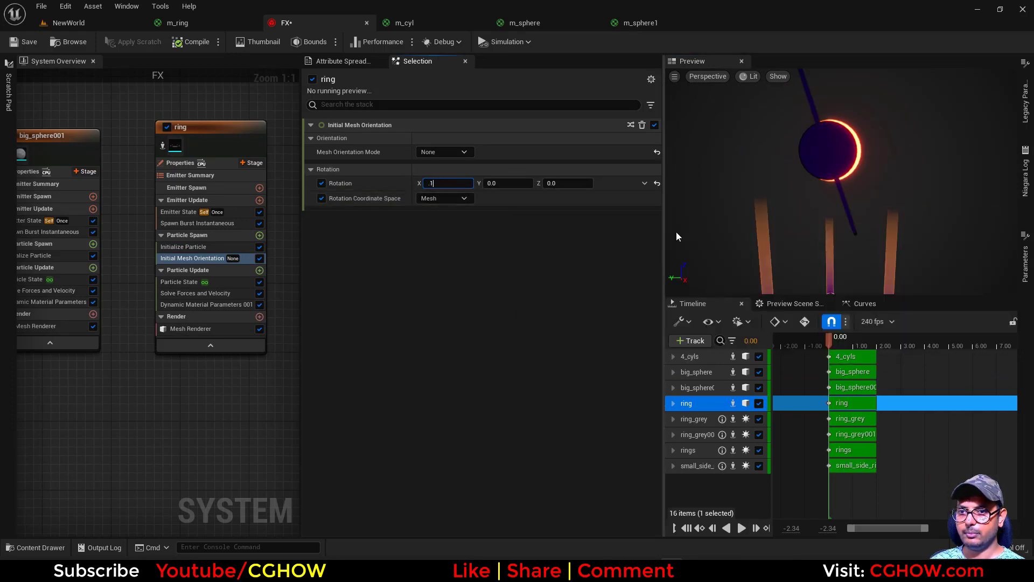
pyautogui.write('0.05')
pyautogui.press('Return')
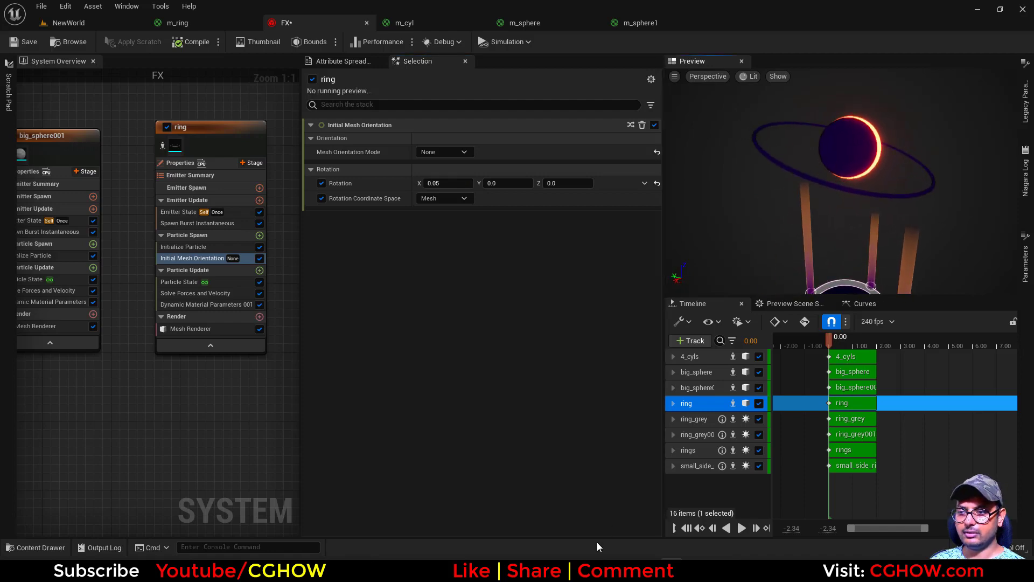
pyautogui.hotkey('alt', 'Tab')
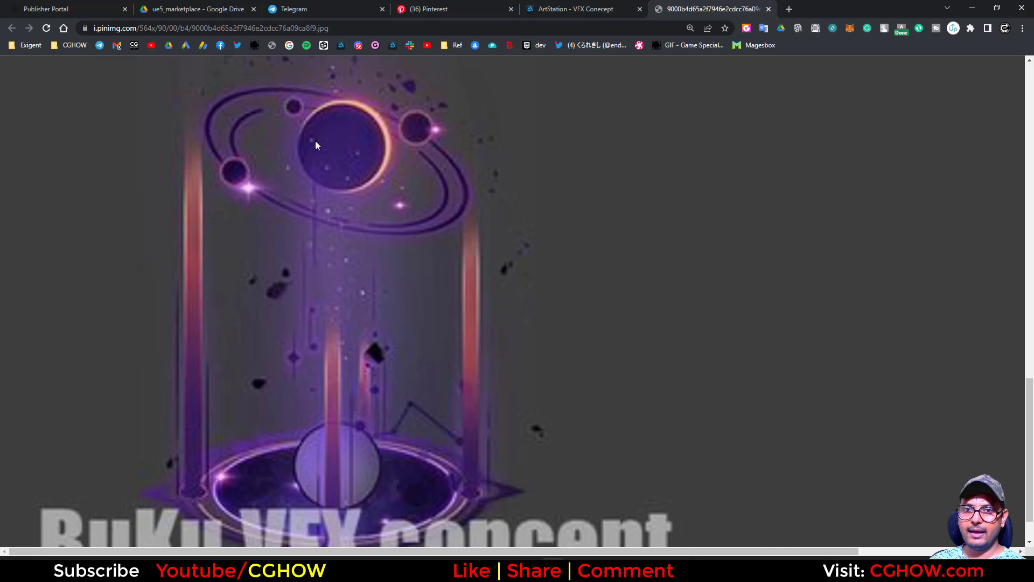
pyautogui.click(972, 7)
# Step: Duplicate the ring emitter, set the copy's Mesh Uniform Scale to about 5.86 for an inner orbit, and compare with the concept image
pyautogui.moveTo(206, 112); pyautogui.dragTo(116, 134, button='right')
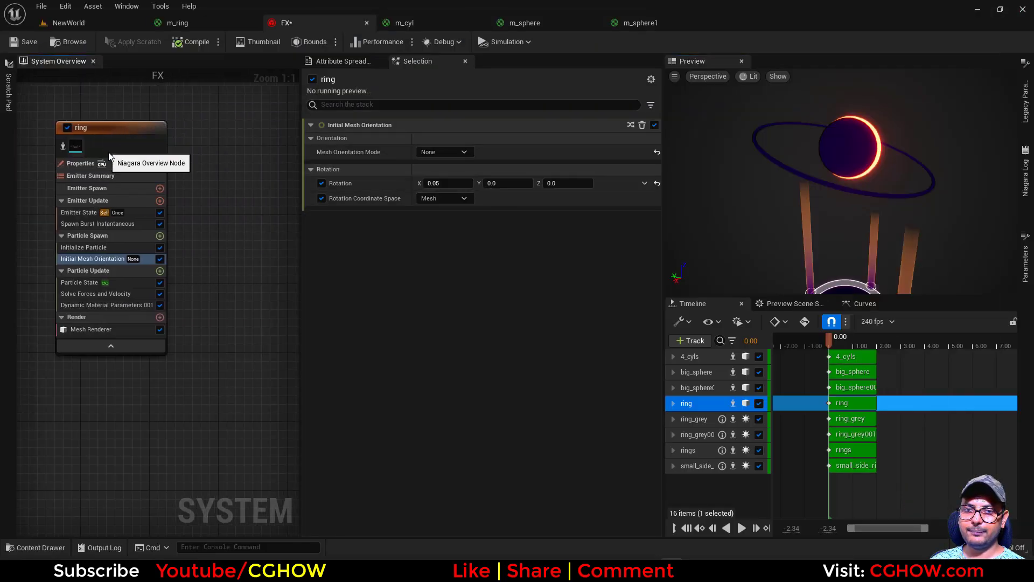
pyautogui.moveTo(128, 135); pyautogui.dragTo(89, 137, button='right')
pyautogui.click(88, 137)
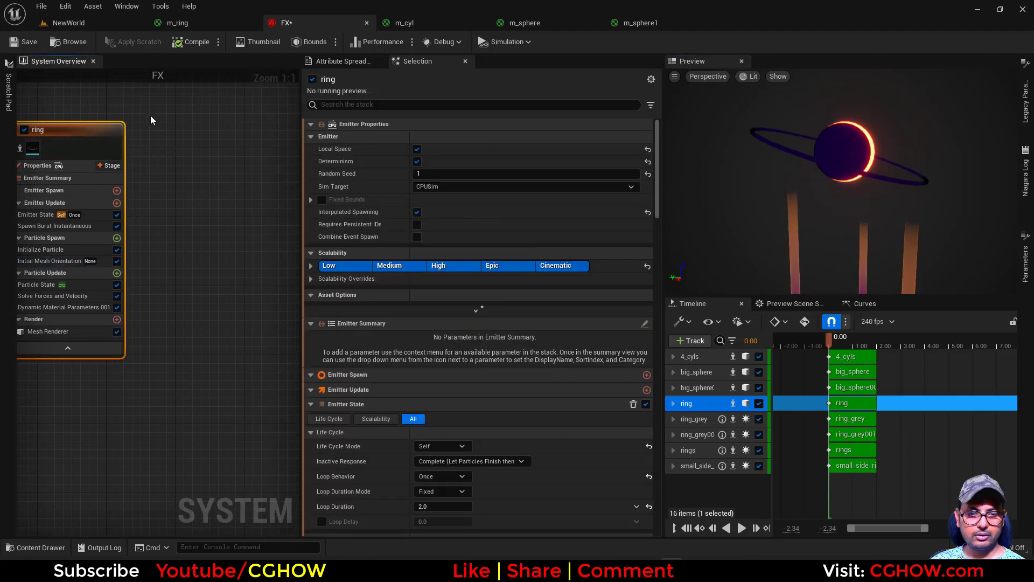
pyautogui.hotkey('ctrl', 'd')
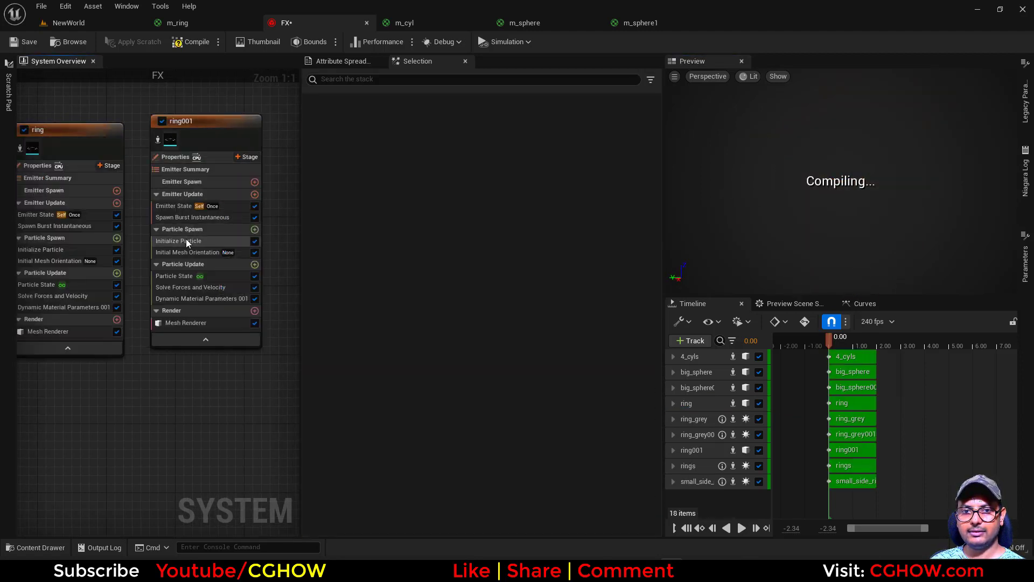
pyautogui.click(214, 251)
pyautogui.click(175, 241)
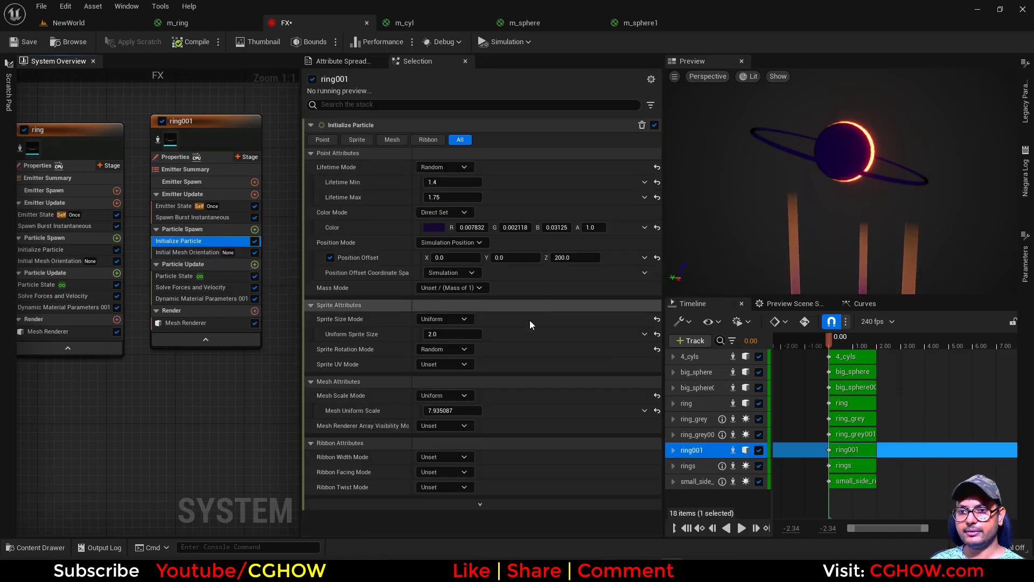
pyautogui.moveTo(447, 410); pyautogui.dragTo(427, 410)
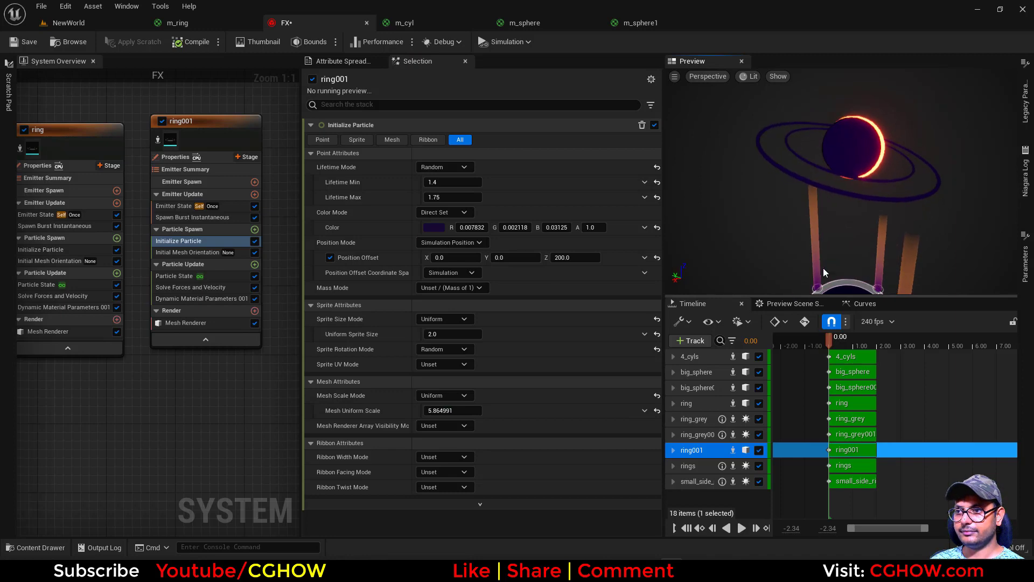
pyautogui.click(582, 521)
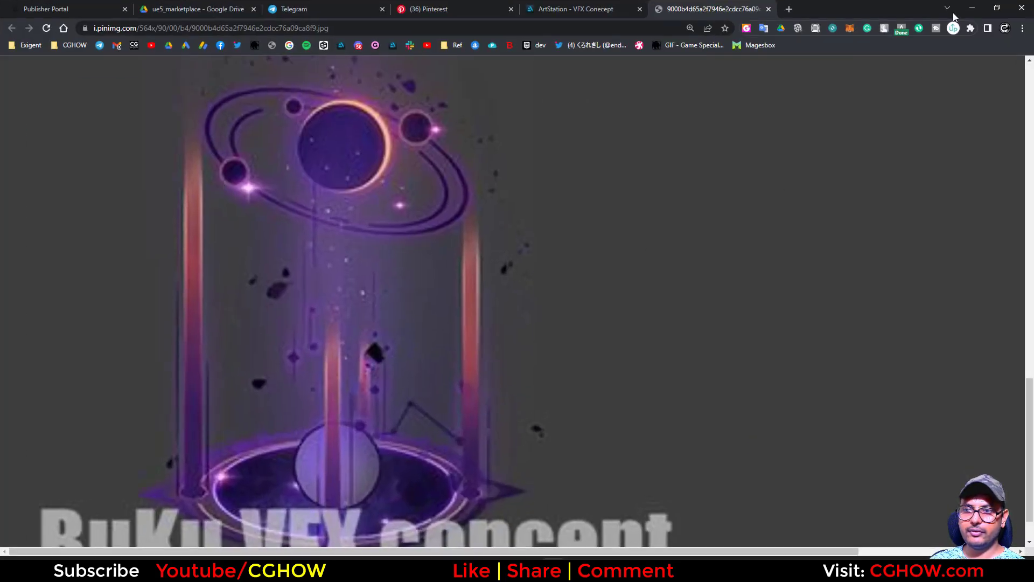
pyautogui.click(969, 9)
# Step: Paste a copy of the big_sphere emitter beside the ring emitters and rename it 2_spheres
pyautogui.scroll(-3, 187, 200)
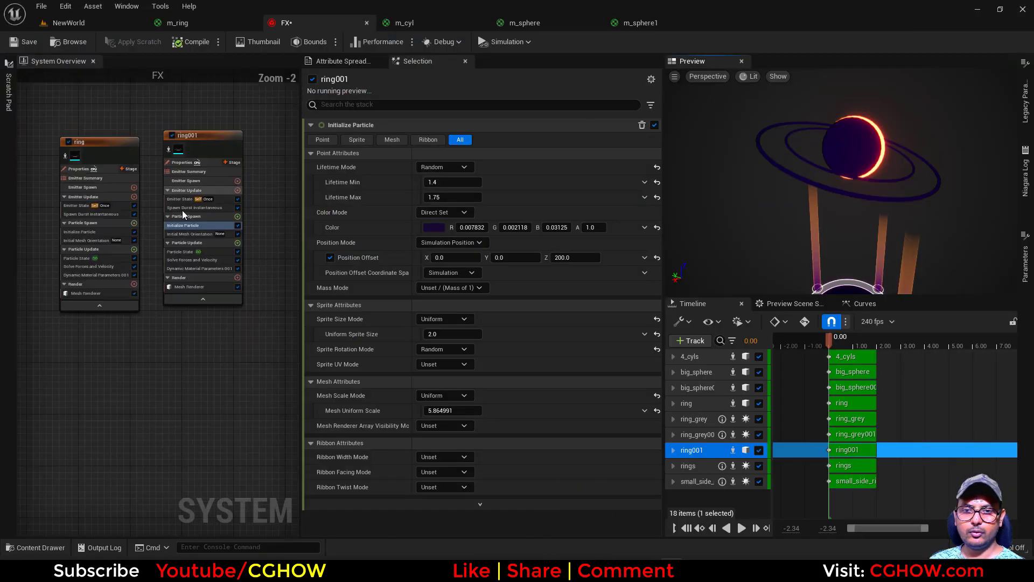
pyautogui.click(109, 145)
pyautogui.moveTo(225, 351); pyautogui.dragTo(19, 346, button='right')
pyautogui.moveTo(241, 141); pyautogui.dragTo(186, 141, button='right')
pyautogui.click(194, 129)
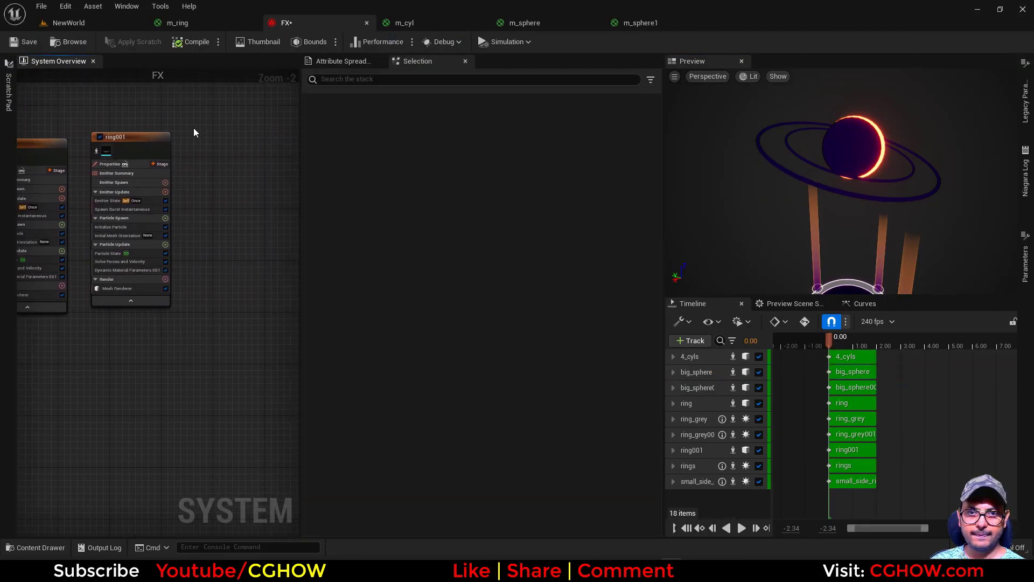
pyautogui.hotkey('ctrl', 'v')
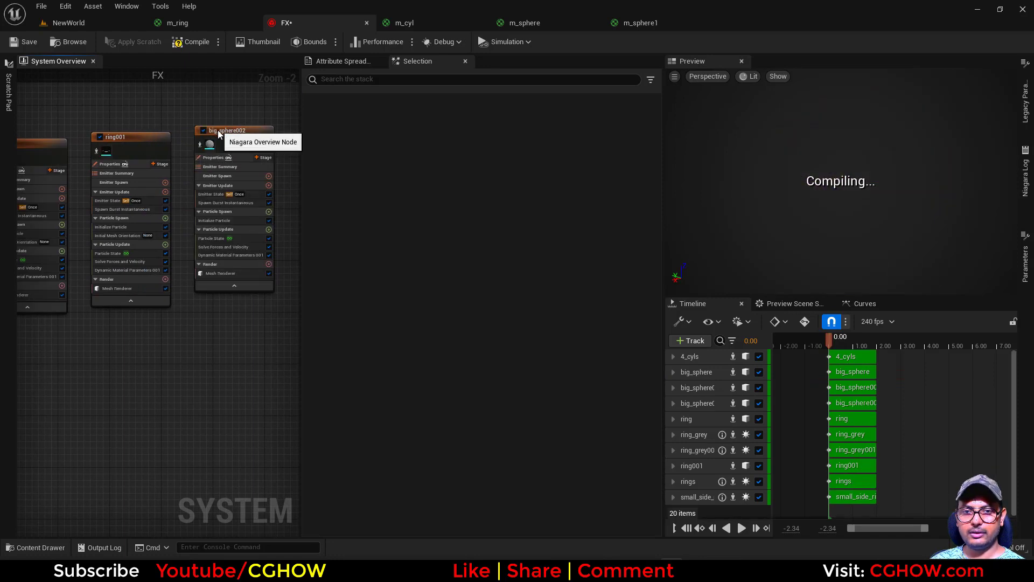
pyautogui.write('2')
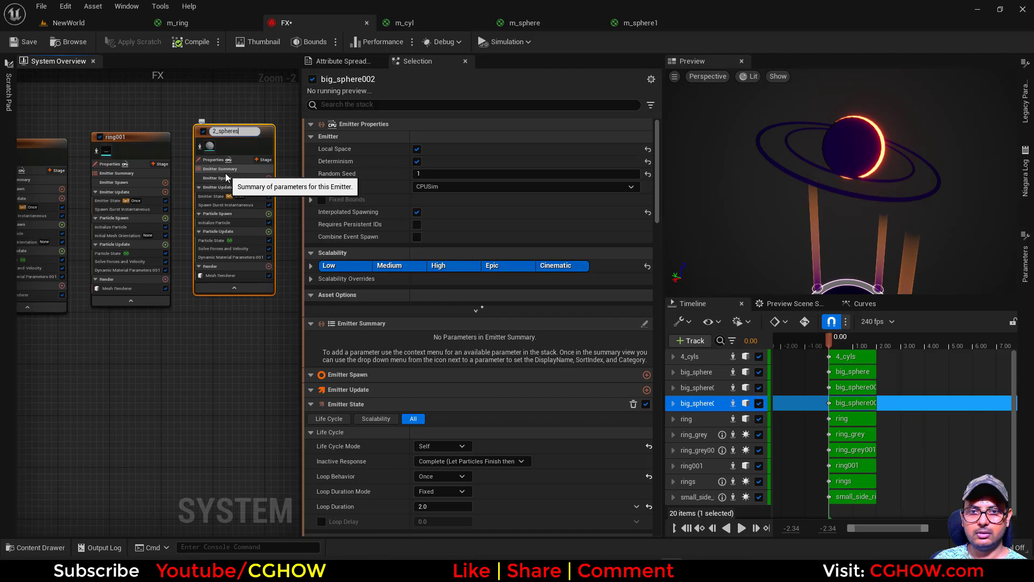
pyautogui.write('_spheres')
pyautogui.press('Return')
# Step: Set the Mesh Uniform Scale of the 2_spheres emitter to 0.2 in Initialize Particle
pyautogui.scroll(2, 237, 266)
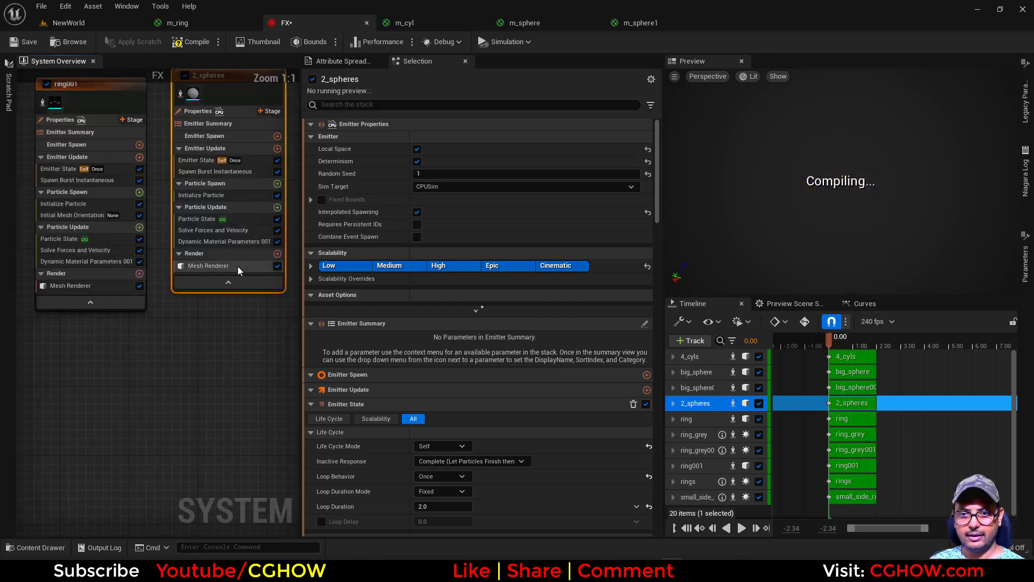
pyautogui.moveTo(237, 267); pyautogui.dragTo(235, 325, button='right')
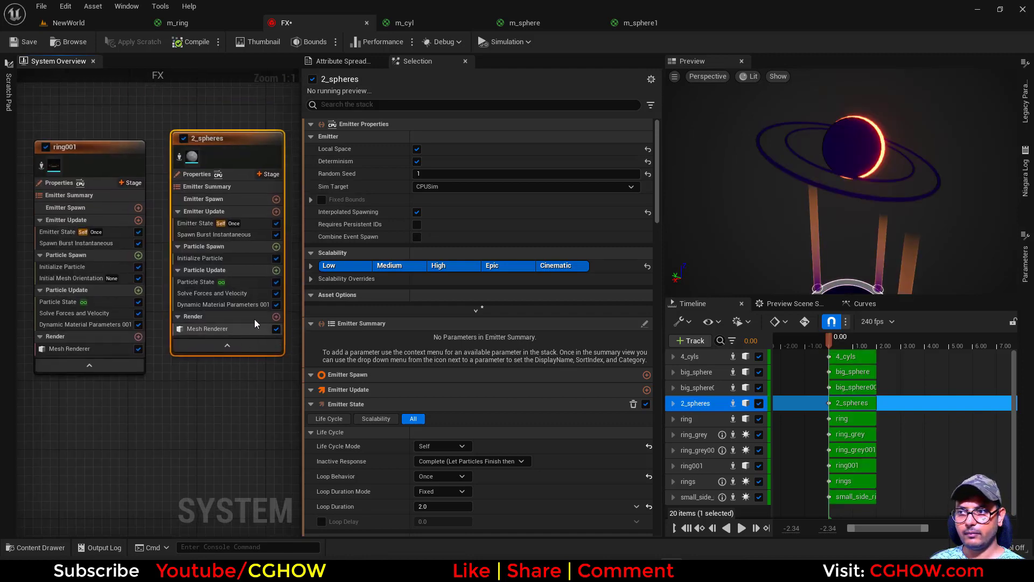
pyautogui.click(209, 259)
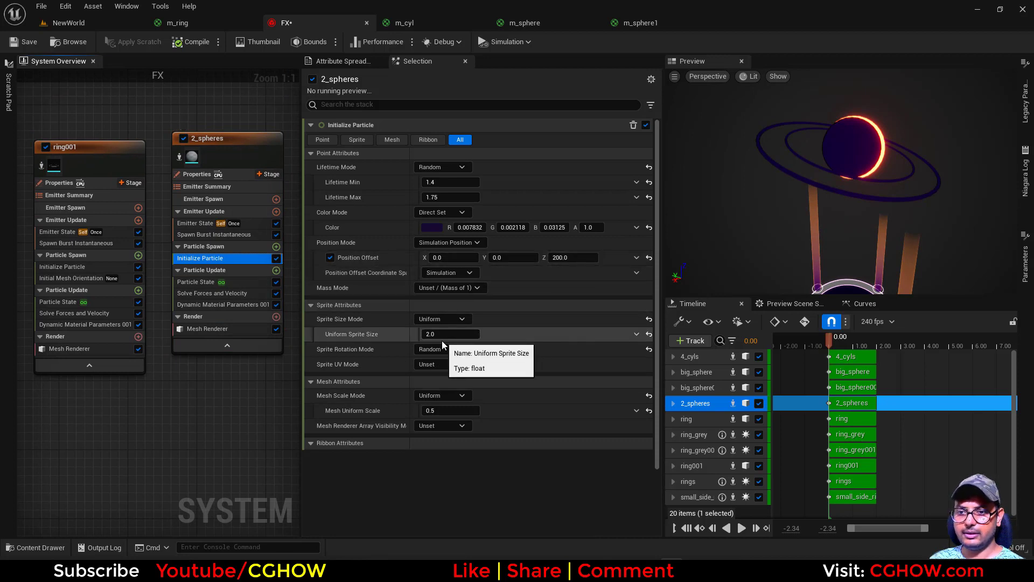
pyautogui.click(445, 412)
pyautogui.write('0.2')
pyautogui.press('Return')
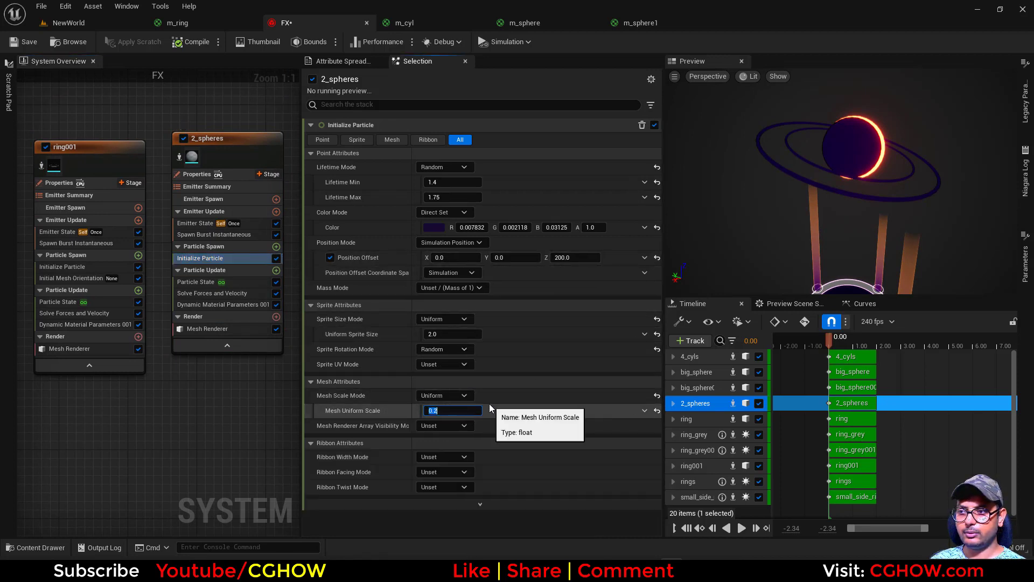
pyautogui.click(276, 247)
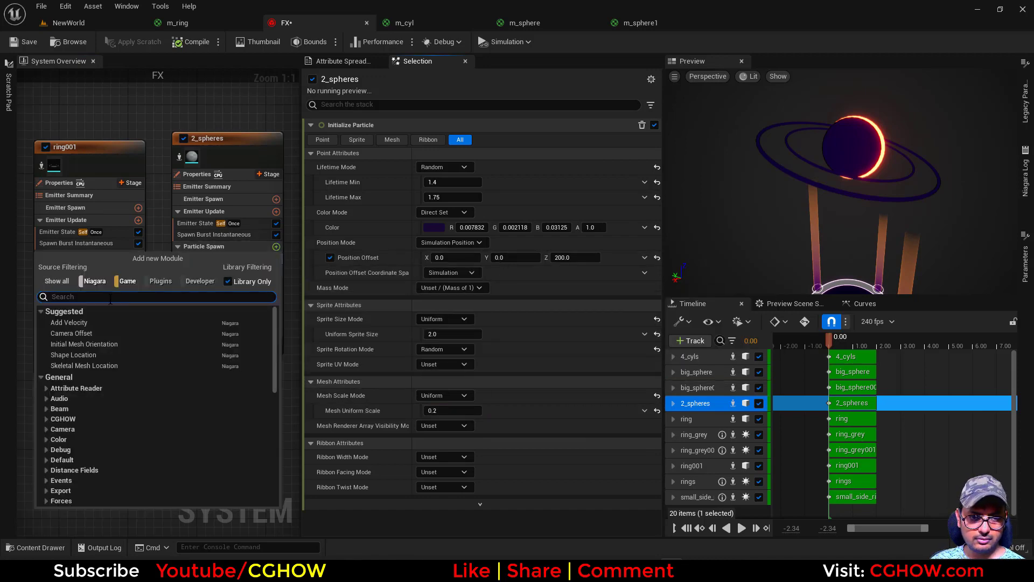
pyautogui.write('t')
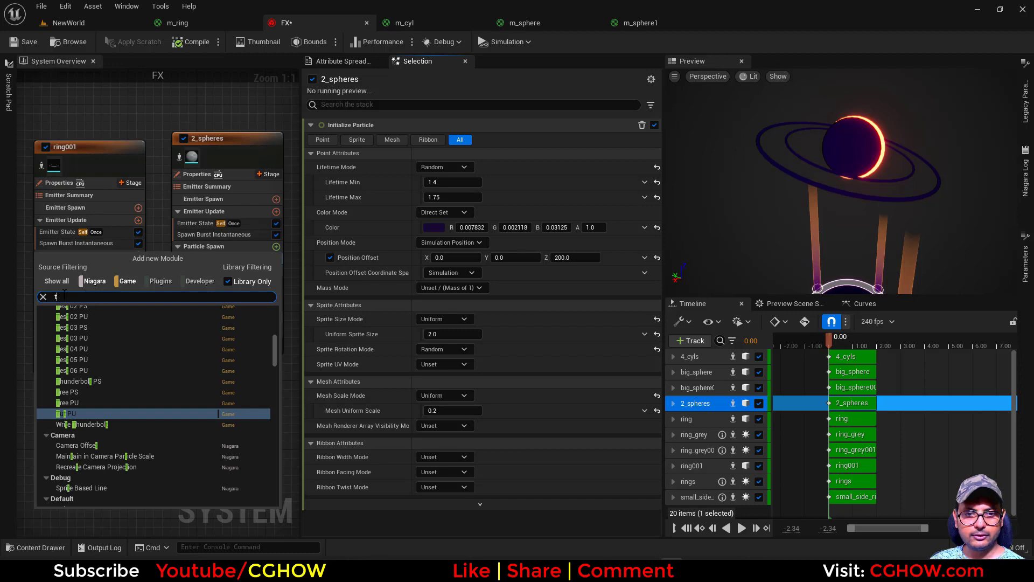
pyautogui.press('BackSpace')
pyautogui.write('sha')
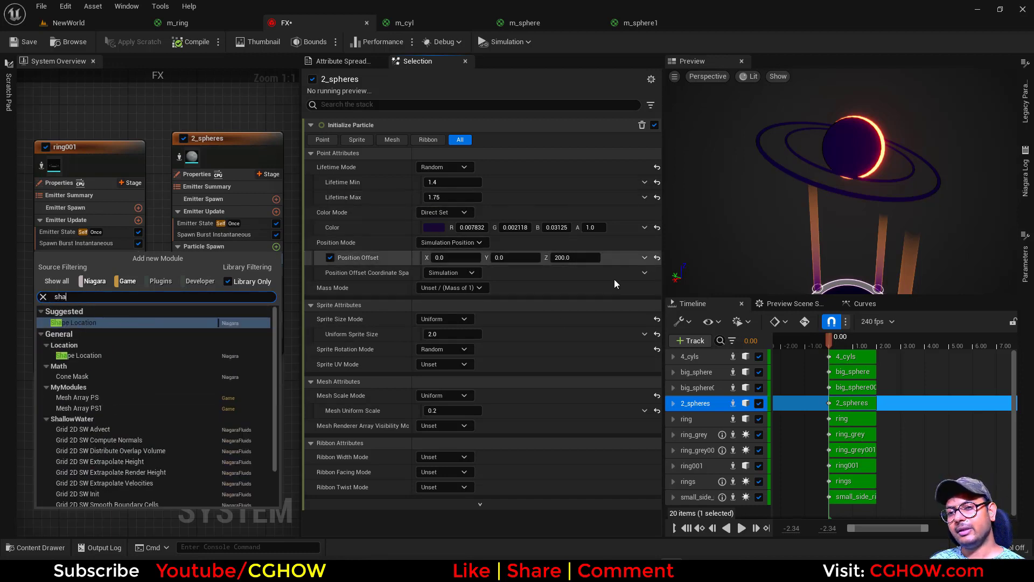
pyautogui.click(231, 116)
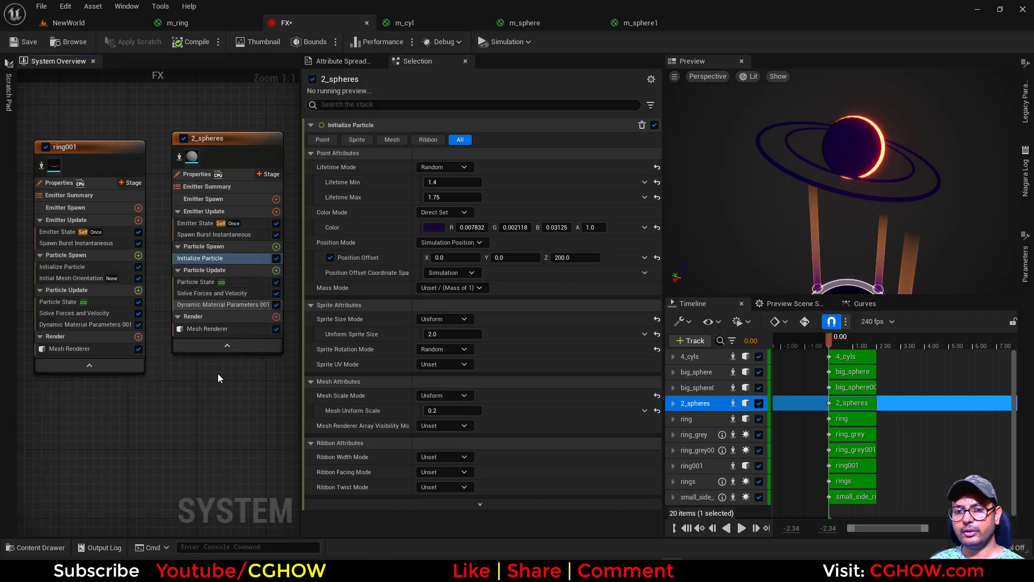
# Step: Try an Update Mesh Orientation module in the 2_spheres emitter's Particle Update and remove it again
pyautogui.moveTo(222, 399); pyautogui.dragTo(184, 402, button='right')
pyautogui.click(239, 273)
pyautogui.write('roat')
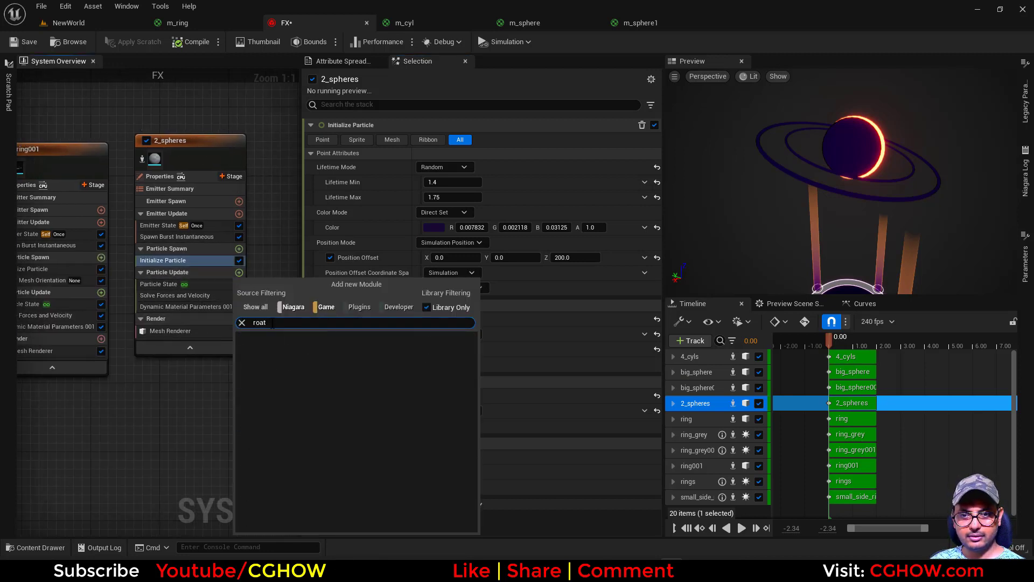
pyautogui.press('BackSpace')
pyautogui.press('BackSpace')
pyautogui.write('ta')
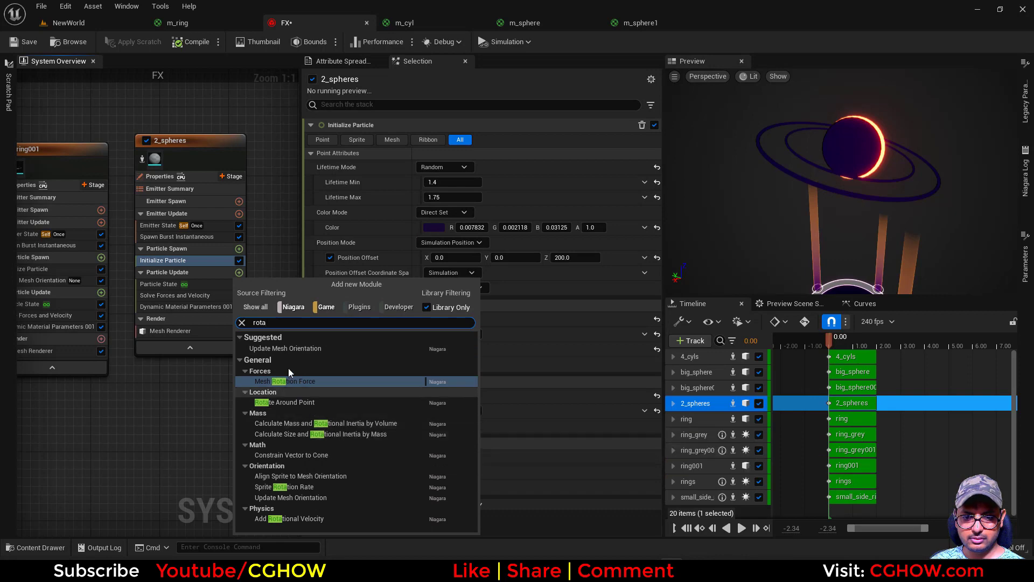
pyautogui.click(286, 348)
pyautogui.click(449, 140)
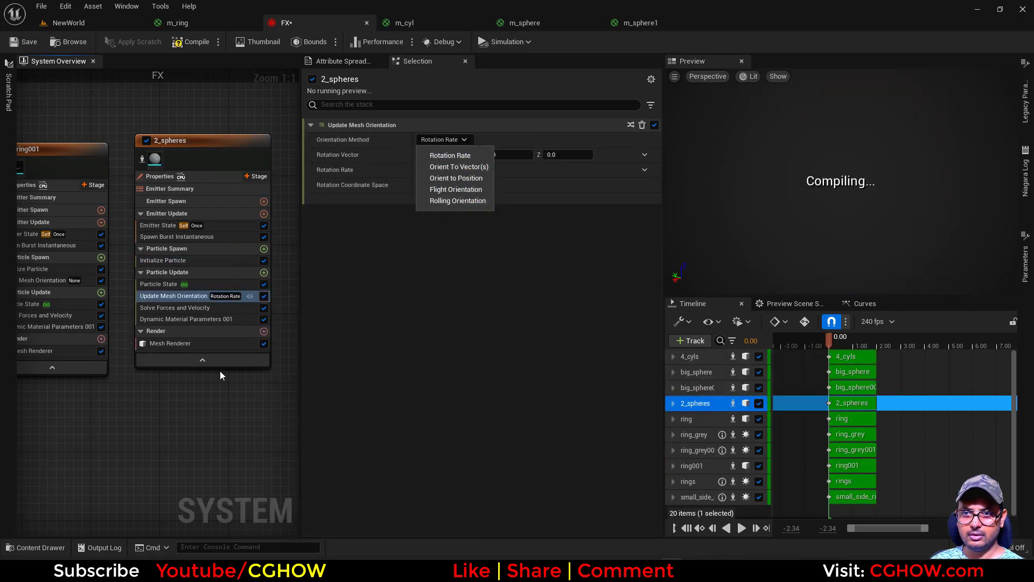
pyautogui.click(185, 298)
pyautogui.press('Delete')
# Step: Add a Rotate Around Point module to the 2_spheres emitter's Particle Update, isolate the emitter, and scrub the timeline to preview it
pyautogui.click(239, 273)
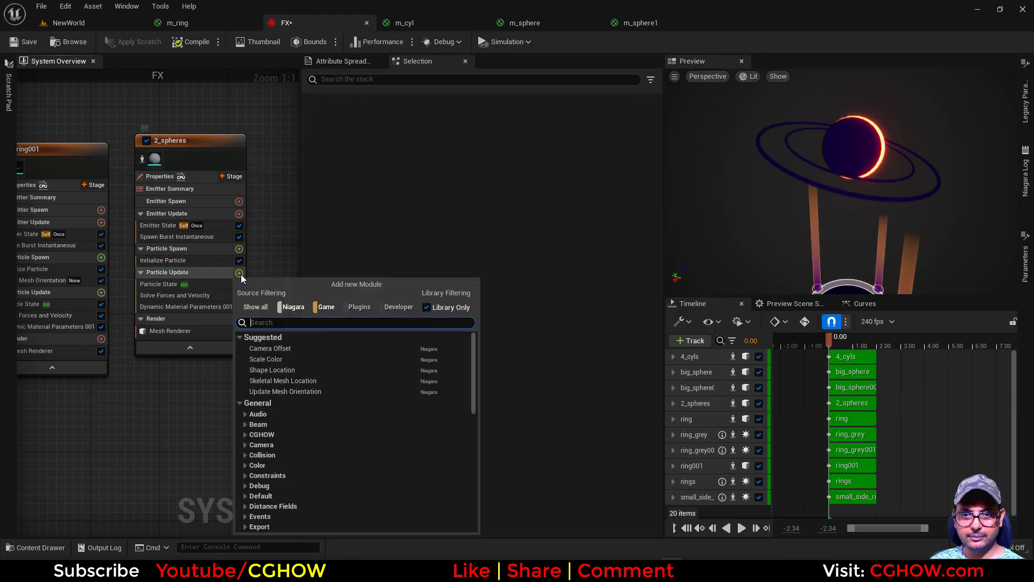
pyautogui.write('aro')
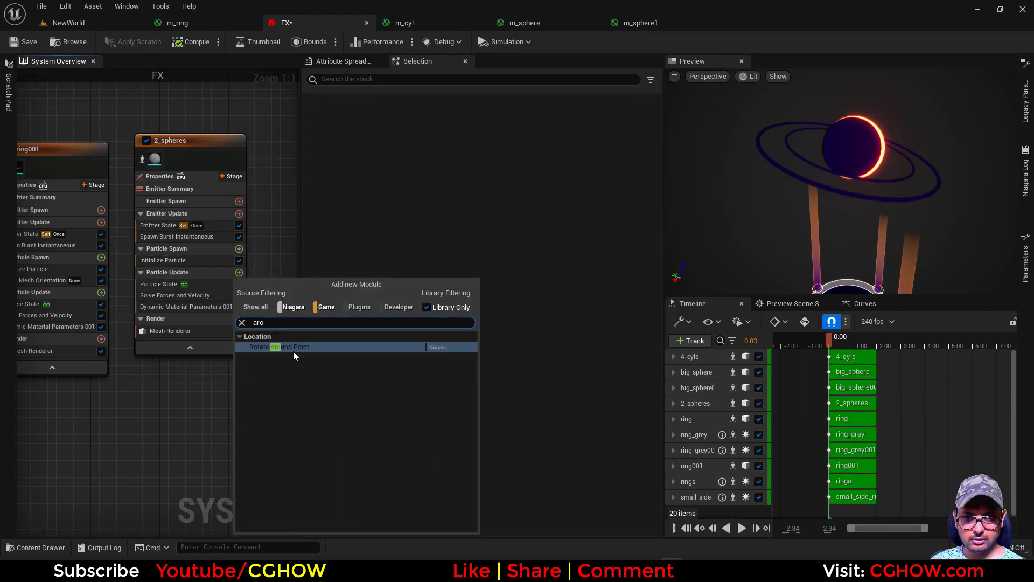
pyautogui.click(293, 351)
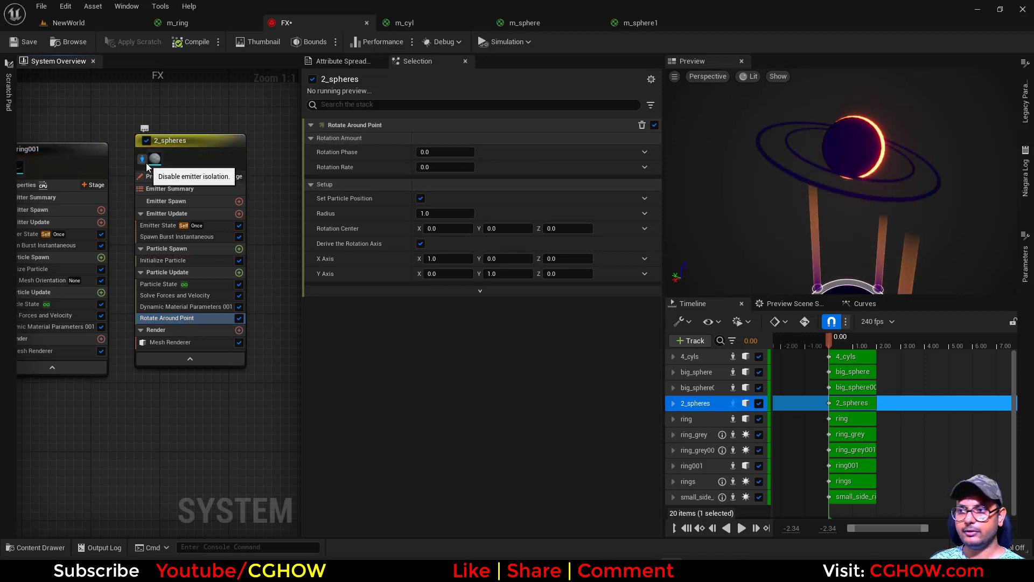
pyautogui.moveTo(874, 339); pyautogui.dragTo(830, 339)
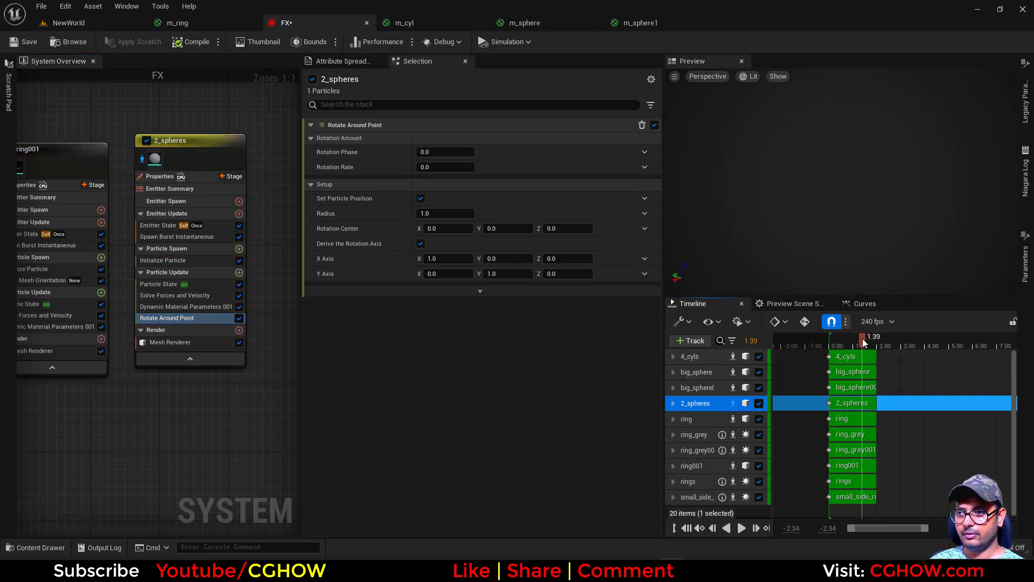
# Step: Set the 2_spheres emitter's Mesh Uniform Scale to 0.5 and reopen its Rotate Around Point settings
pyautogui.click(182, 260)
pyautogui.click(452, 410)
pyautogui.write('.5')
pyautogui.press('Return')
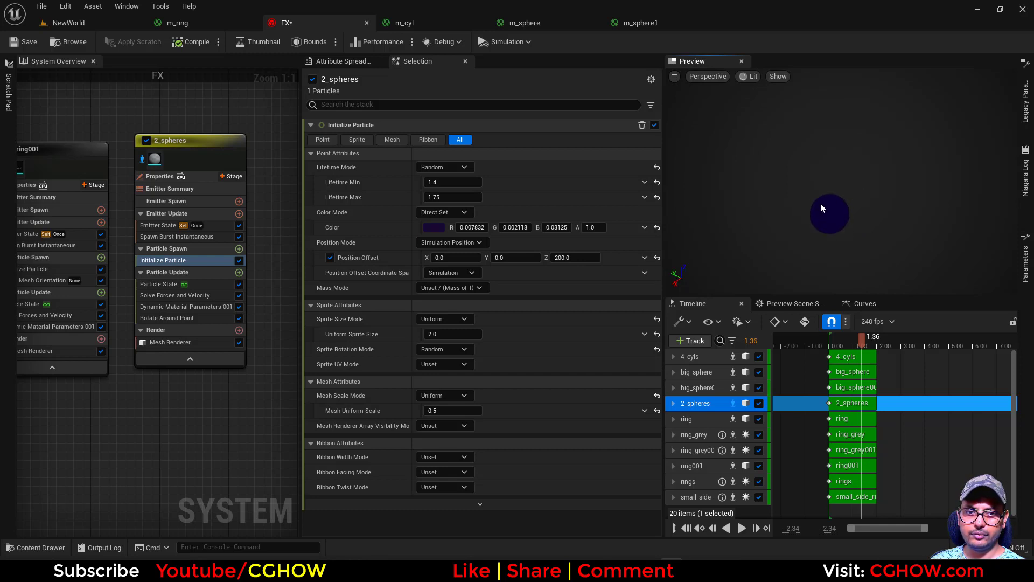
pyautogui.click(172, 318)
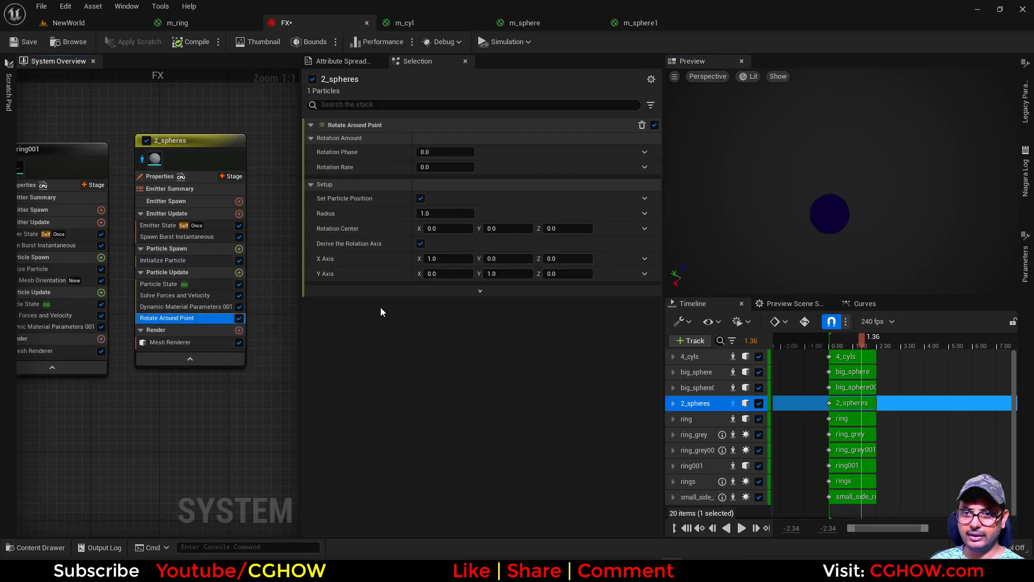
# Step: Set the 2_spheres emitter's Rotation Center Z to 200 in Rotate Around Point and its Mesh Uniform Scale to 0.2 in Initialize Particle
pyautogui.moveTo(131, 376); pyautogui.dragTo(40, 404, button='right')
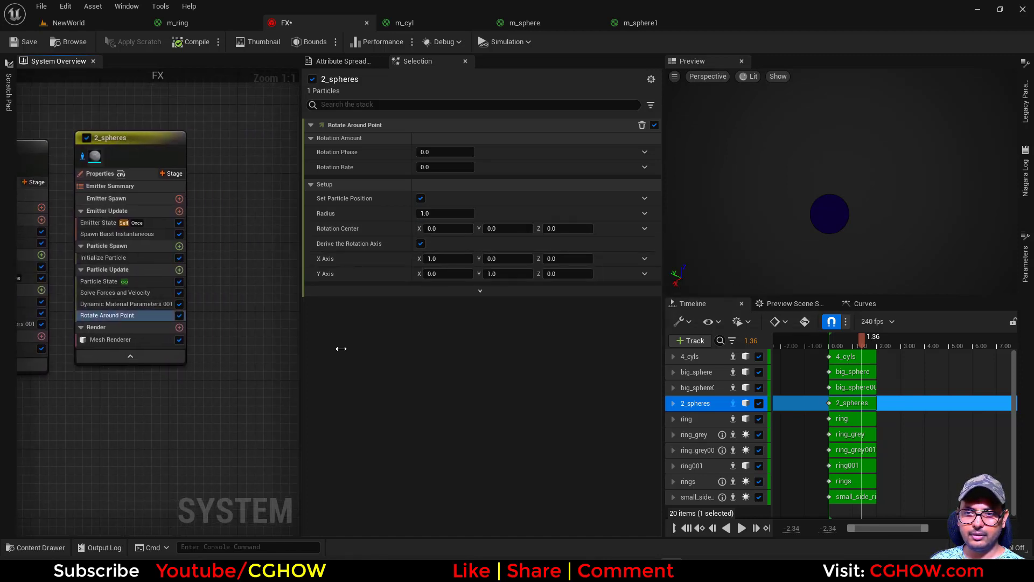
pyautogui.click(567, 230)
pyautogui.write('200')
pyautogui.press('Return')
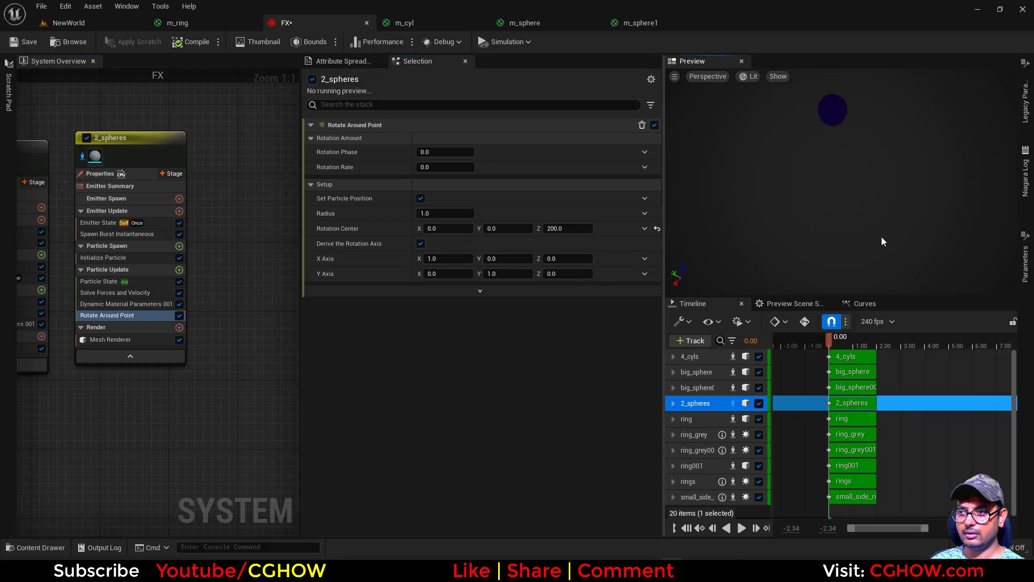
pyautogui.click(124, 258)
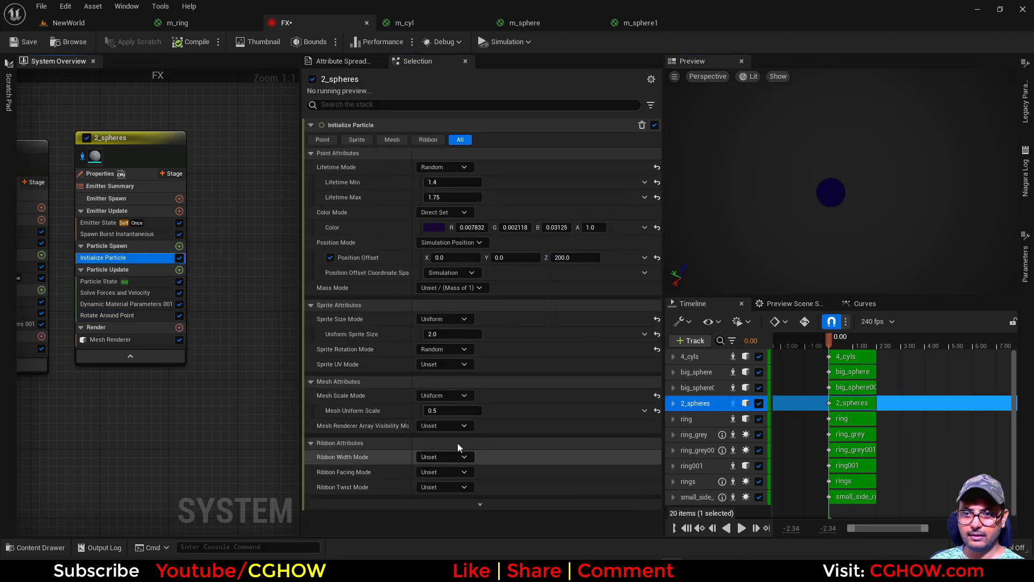
pyautogui.click(449, 413)
pyautogui.write('.2')
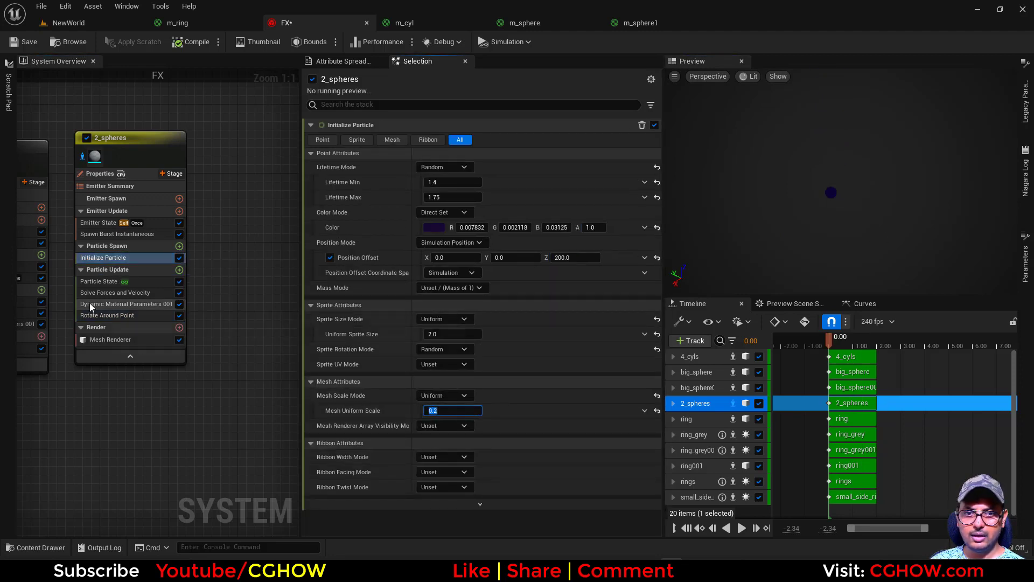
# Step: Set the Rotate Around Point Radius to 100 and Rotation Rate to 1 for the 2_spheres emitter and play the preview
pyautogui.click(107, 315)
pyautogui.moveTo(102, 418); pyautogui.dragTo(154, 387, button='right')
pyautogui.click(445, 213)
pyautogui.write('100')
pyautogui.press('Return')
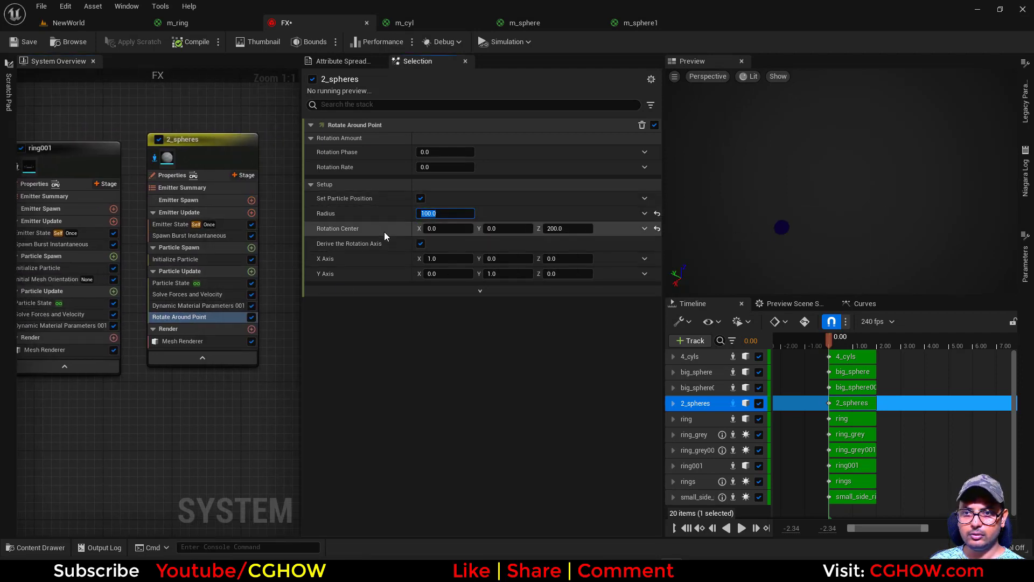
pyautogui.click(446, 166)
pyautogui.write('1')
pyautogui.click(741, 529)
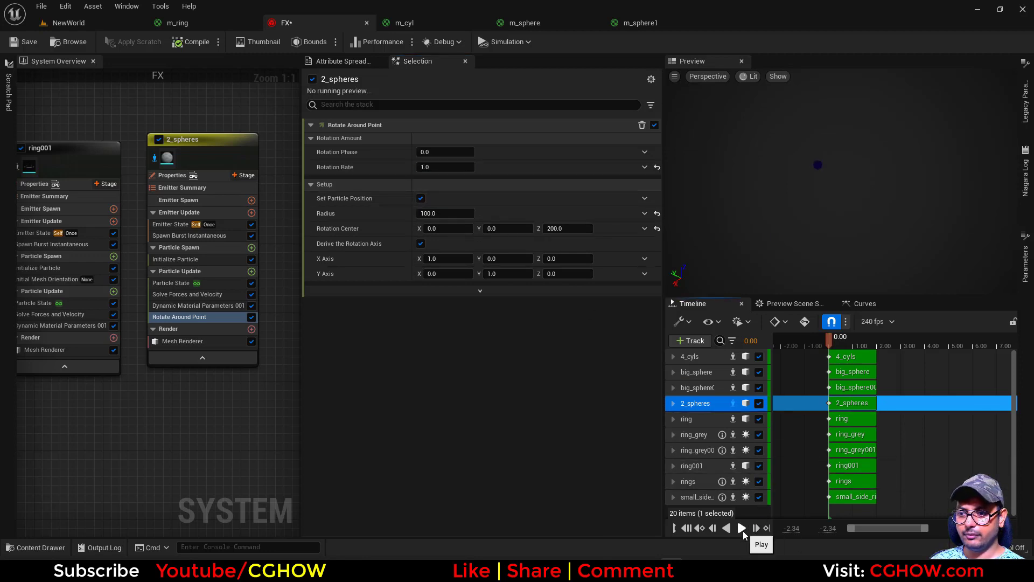
# Step: Stop isolating the 2_spheres emitter and reduce its rotation Radius to about 72, checking its orbit against the rings in the preview
pyautogui.click(155, 158)
pyautogui.moveTo(873, 344)
pyautogui.mouseDown()
pyautogui.moveTo(855, 339)
pyautogui.moveTo(865, 337)
pyautogui.mouseUp()
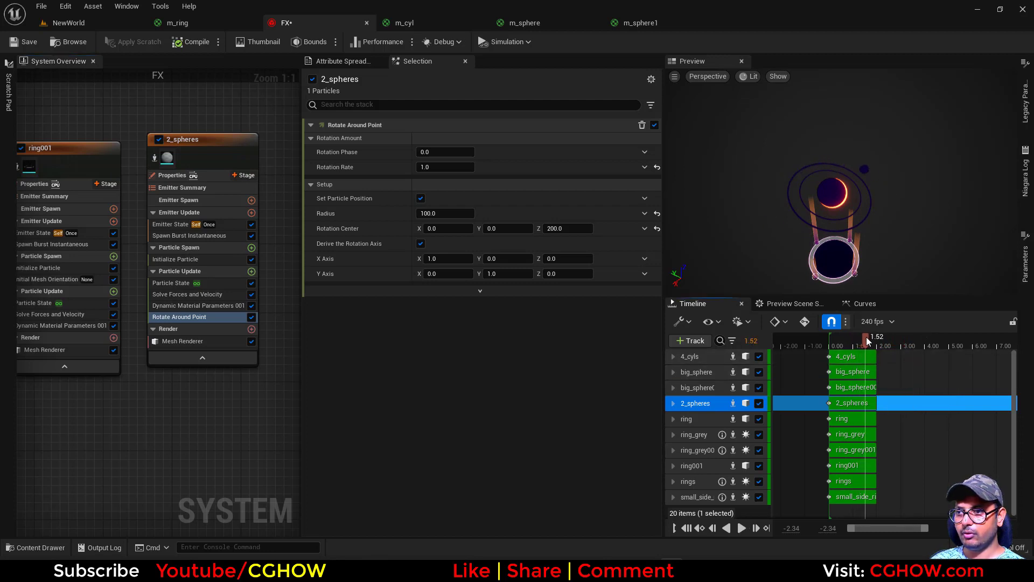
pyautogui.moveTo(840, 184); pyautogui.dragTo(840, 226)
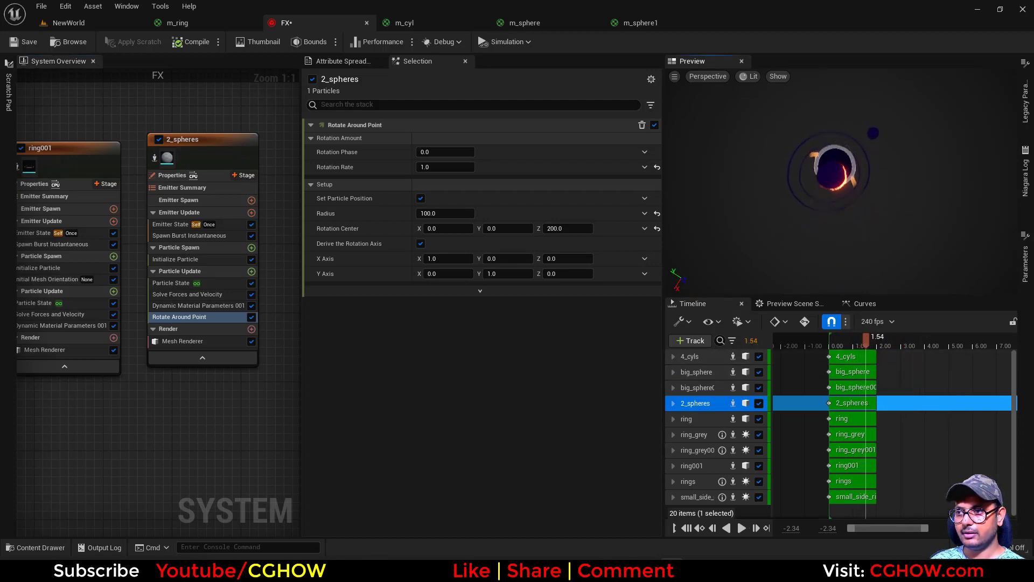
pyautogui.moveTo(447, 213); pyautogui.dragTo(442, 213)
pyautogui.moveTo(800, 128); pyautogui.dragTo(830, 70)
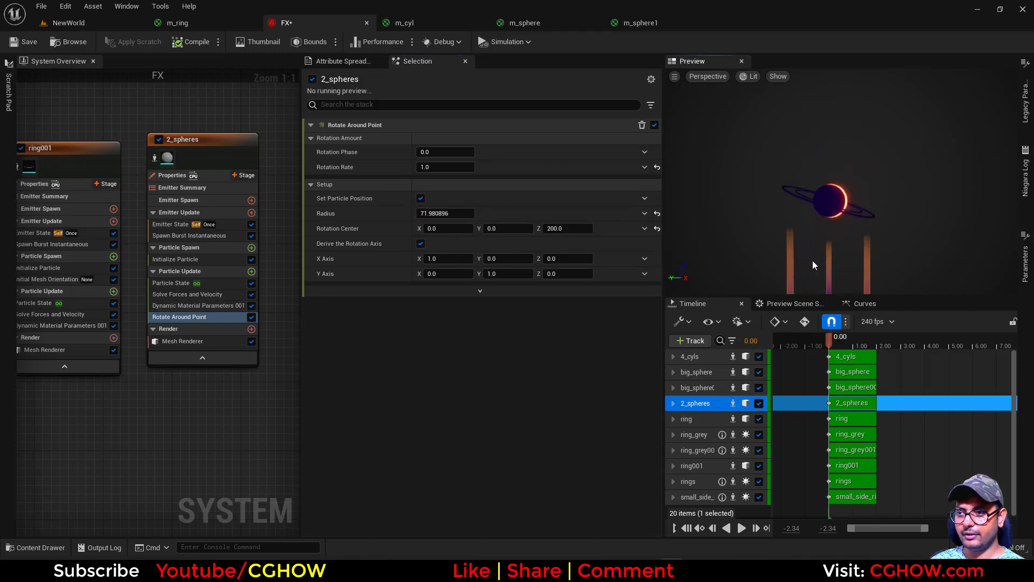
pyautogui.moveTo(817, 256); pyautogui.dragTo(817, 266)
pyautogui.scroll(4, 884, 225)
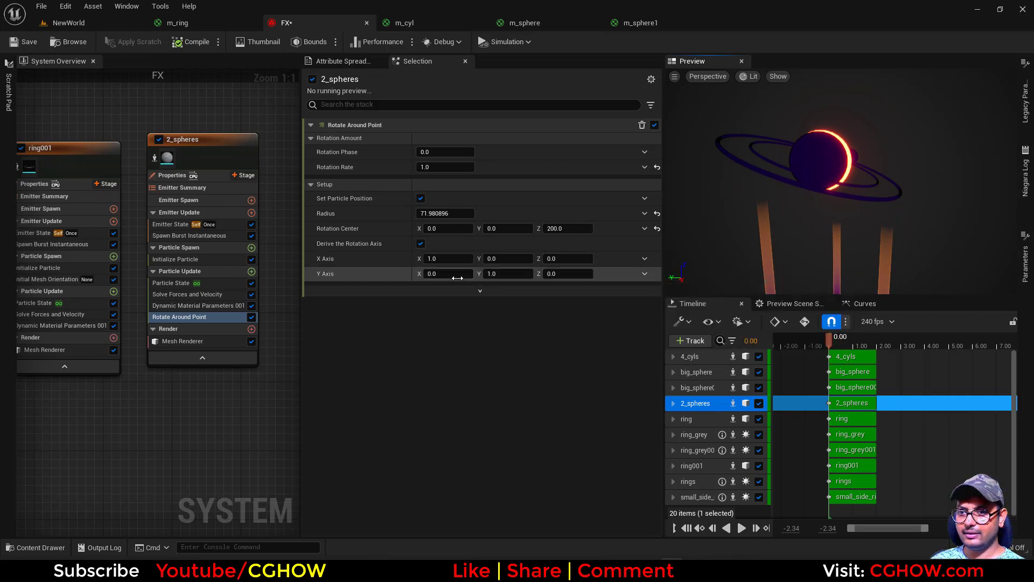
pyautogui.moveTo(814, 205); pyautogui.dragTo(814, 208)
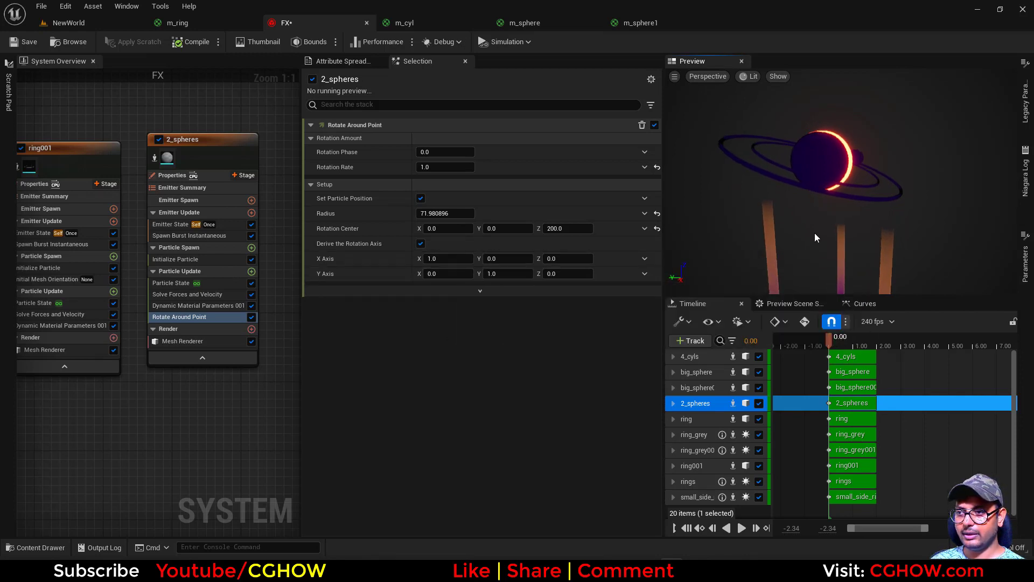
pyautogui.click(840, 341)
pyautogui.moveTo(840, 341); pyautogui.dragTo(848, 341)
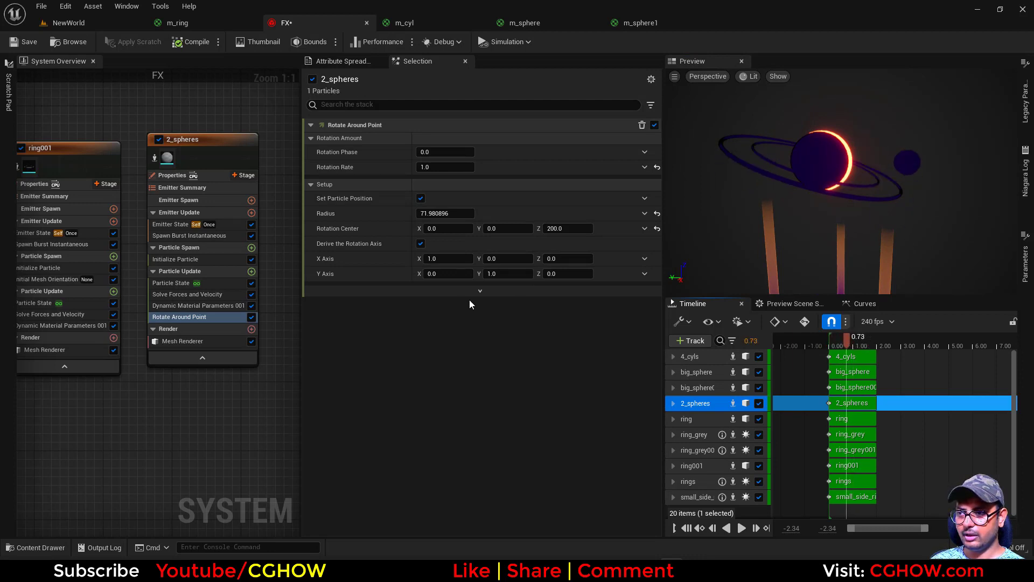
# Step: Try tilting the spheres' rotation plane with Y Axis X values of 0.05 and 0.16, comparing with ring001's Initial Mesh Orientation
pyautogui.click(448, 273)
pyautogui.write('.05')
pyautogui.press('Return')
pyautogui.write('.')
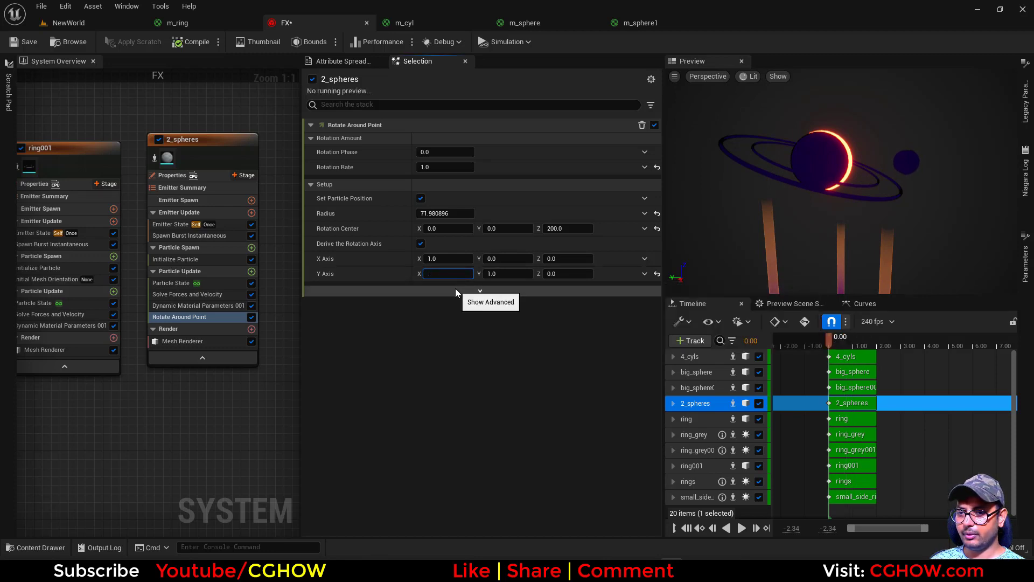
pyautogui.write('0')
pyautogui.press('Return')
pyautogui.moveTo(96, 437); pyautogui.dragTo(241, 432, button='right')
pyautogui.moveTo(152, 423); pyautogui.dragTo(155, 423, button='right')
pyautogui.click(169, 279)
pyautogui.moveTo(230, 415); pyautogui.dragTo(70, 424, button='right')
pyautogui.click(191, 319)
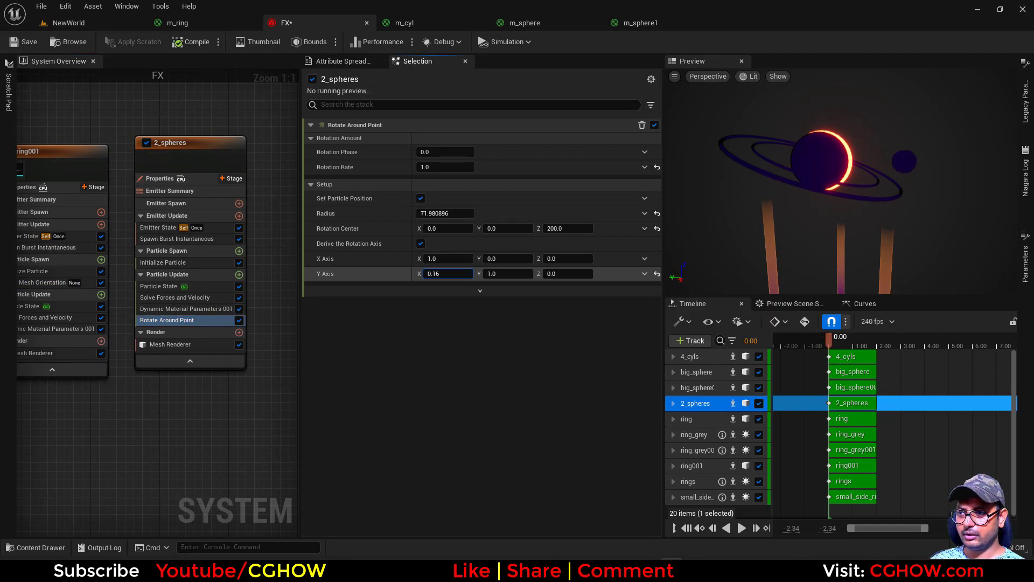
# Step: Set Y Axis X back to 0 and tilt the rotation plane by raising Y Axis Z to 0.25
pyautogui.click(451, 278)
pyautogui.write('0')
pyautogui.press('Return')
pyautogui.moveTo(508, 258); pyautogui.dragTo(568, 277)
pyautogui.press('Return')
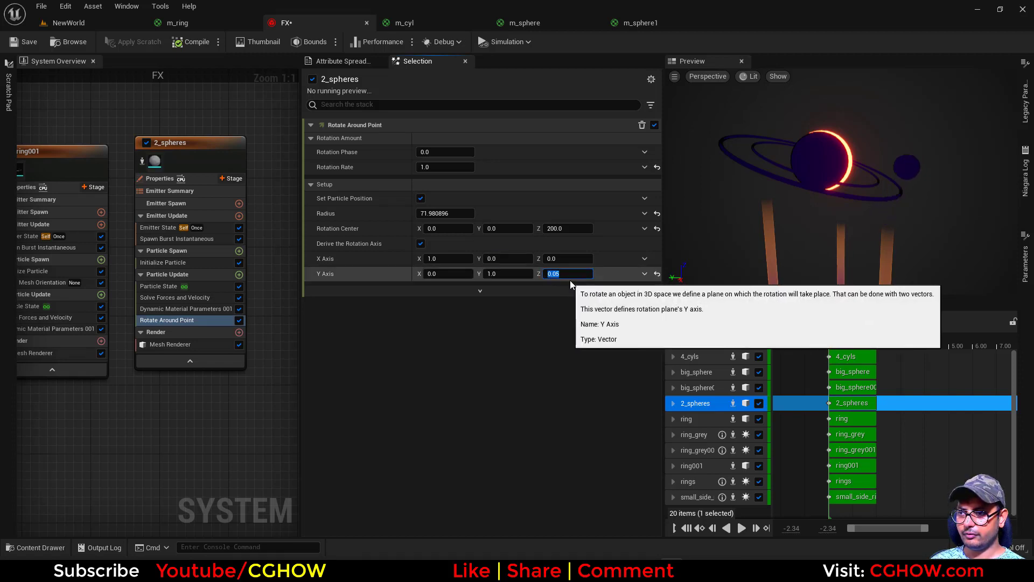
pyautogui.click(567, 277)
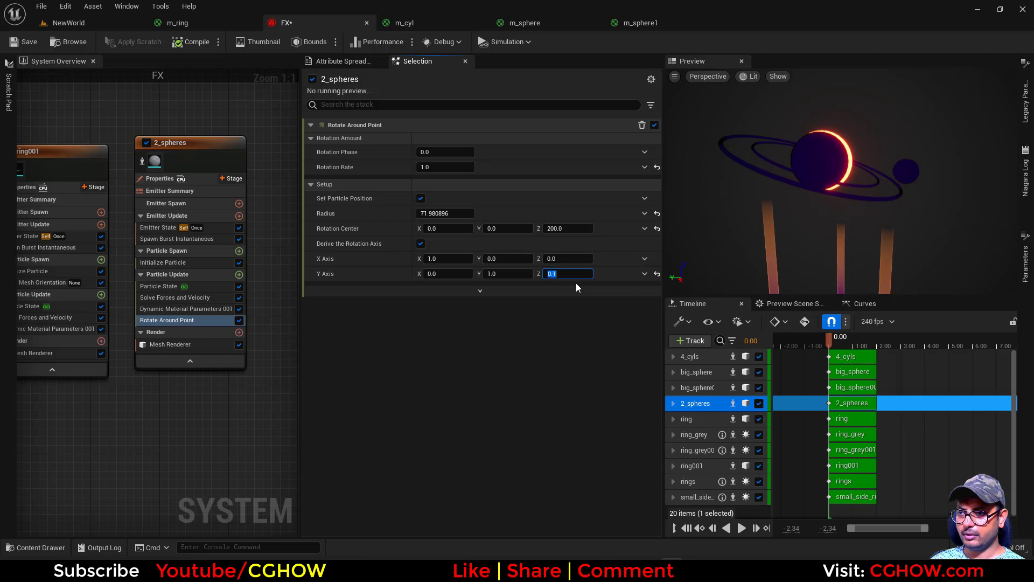
pyautogui.write('0.2')
pyautogui.press('Return')
pyautogui.write('0.25')
pyautogui.press('Return')
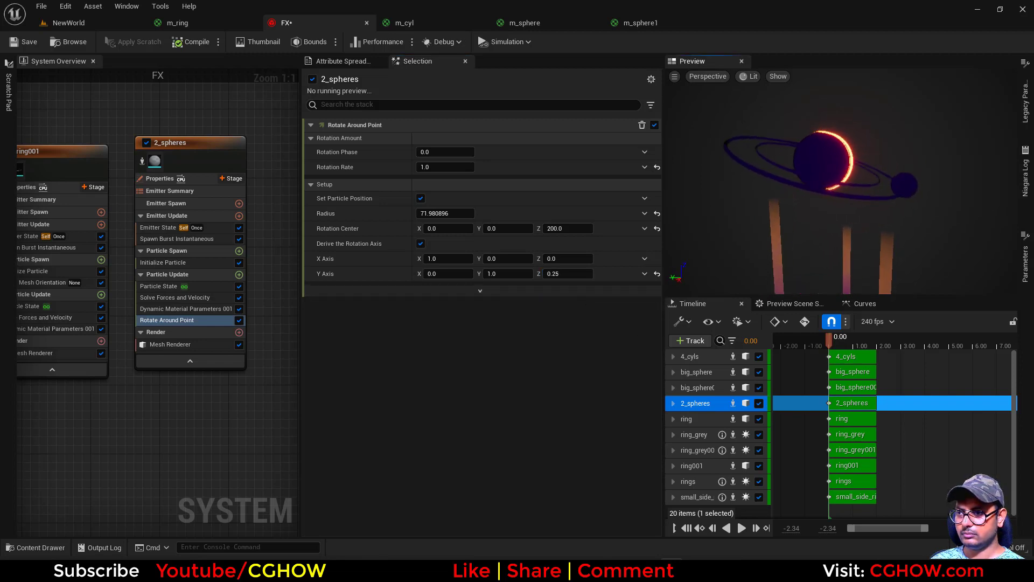
# Step: Set the rotation plane's Y Axis Z to 0.3 and scrub the timeline to compare the sphere's path with the ring
pyautogui.moveTo(831, 339); pyautogui.dragTo(885, 342)
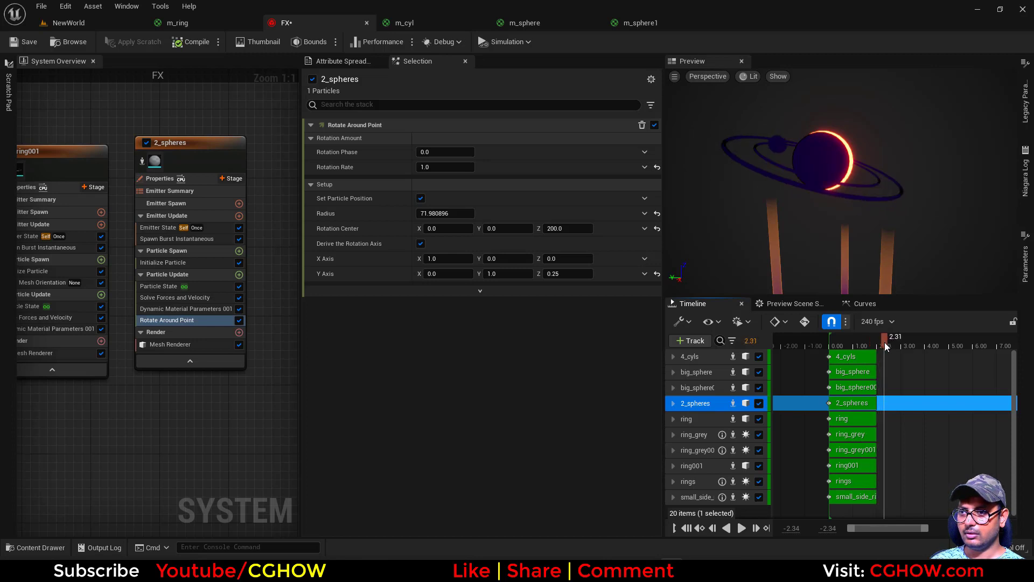
pyautogui.moveTo(857, 231); pyautogui.dragTo(916, 240)
pyautogui.click(575, 275)
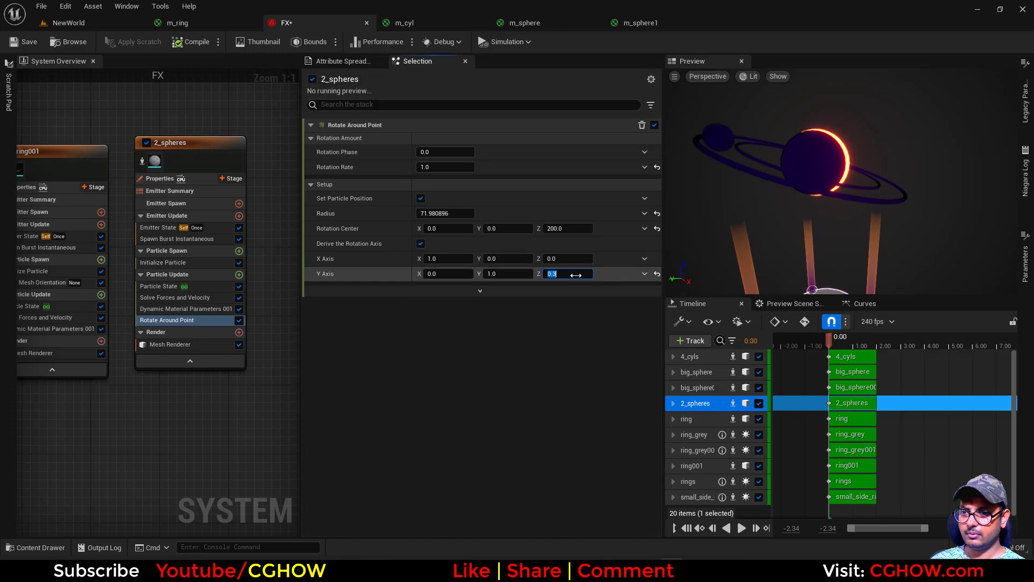
pyautogui.moveTo(839, 341); pyautogui.dragTo(861, 342)
pyautogui.moveTo(833, 205); pyautogui.dragTo(764, 169)
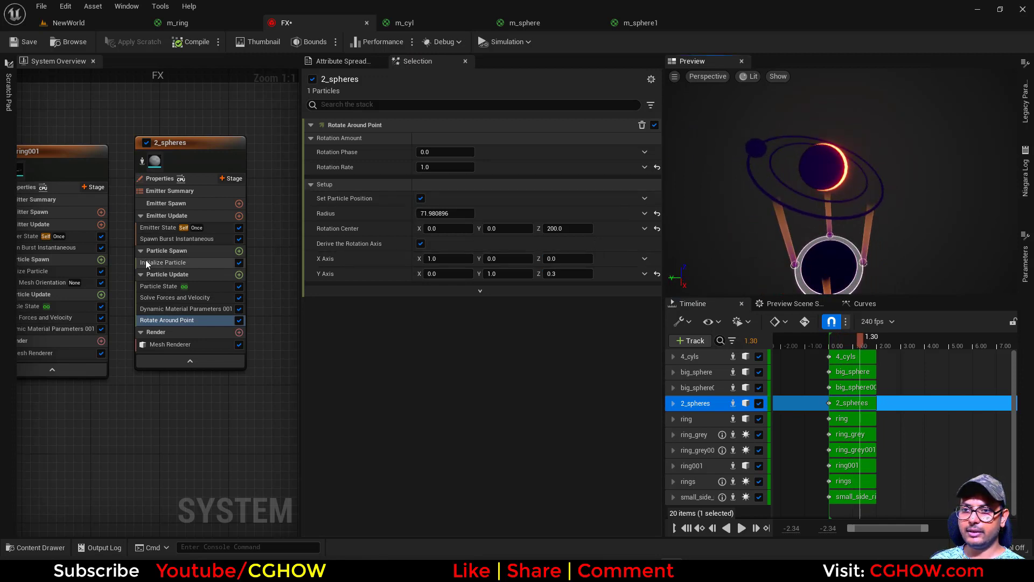
# Step: Set the 2_spheres emitter's Spawn Count to 2 in Spawn Burst Instantaneous
pyautogui.click(176, 239)
pyautogui.click(445, 140)
pyautogui.write('2')
pyautogui.press('Return')
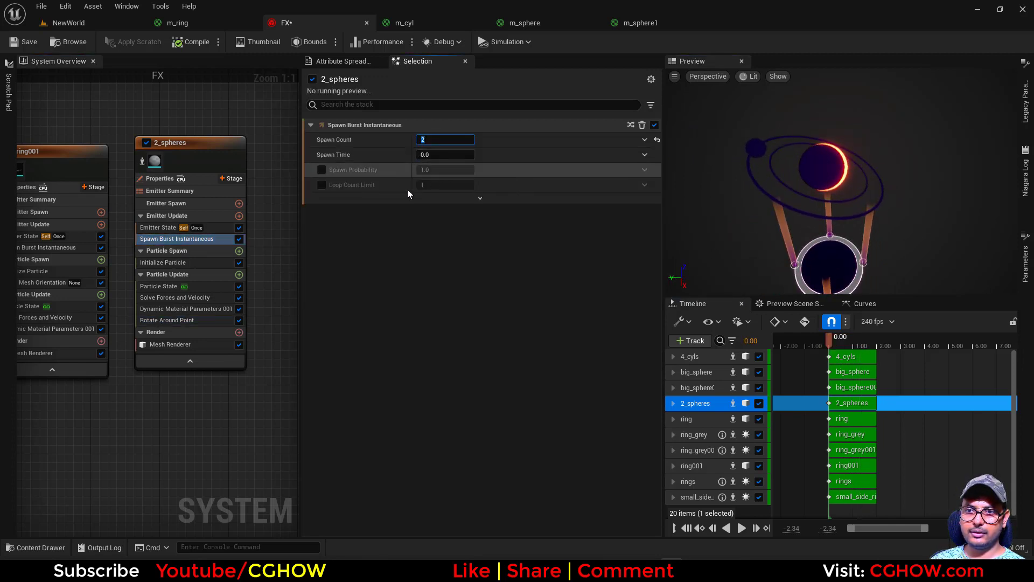
# Step: Drive the Rotation Phase in Rotate Around Point with Return Normalized Exec Index to space the two spheres apart
pyautogui.click(166, 320)
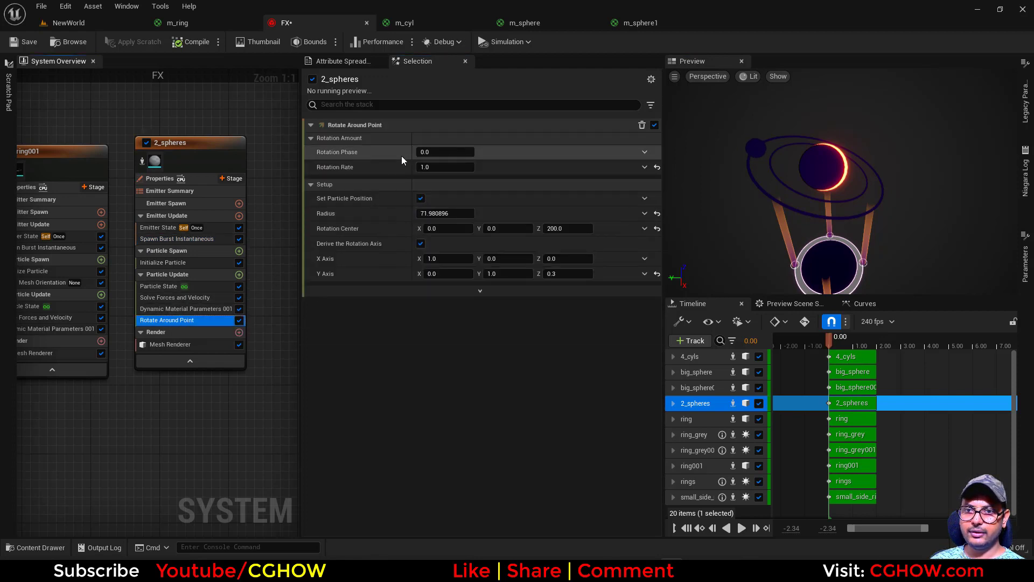
pyautogui.click(645, 152)
pyautogui.write('normalized')
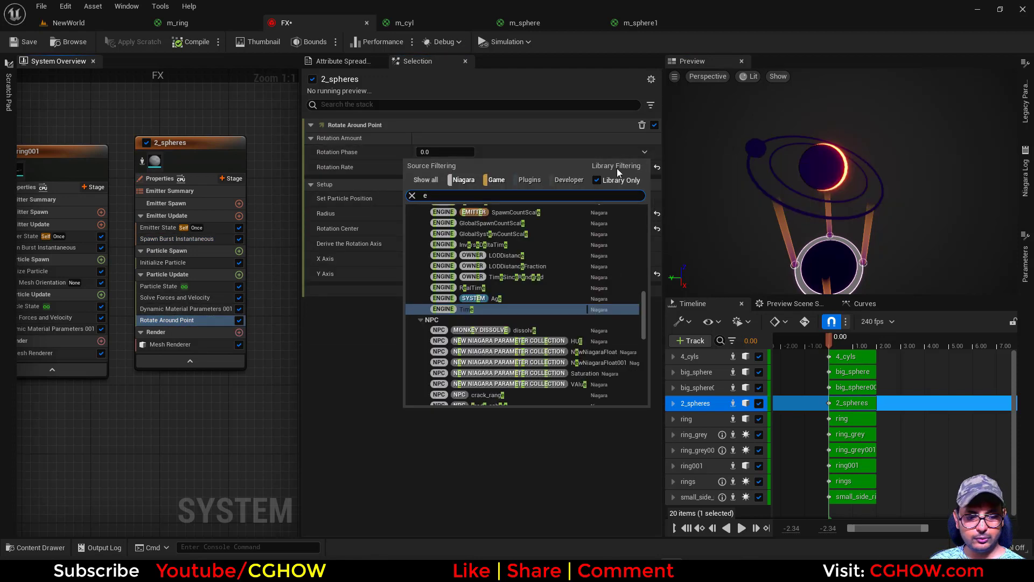
pyautogui.click(485, 228)
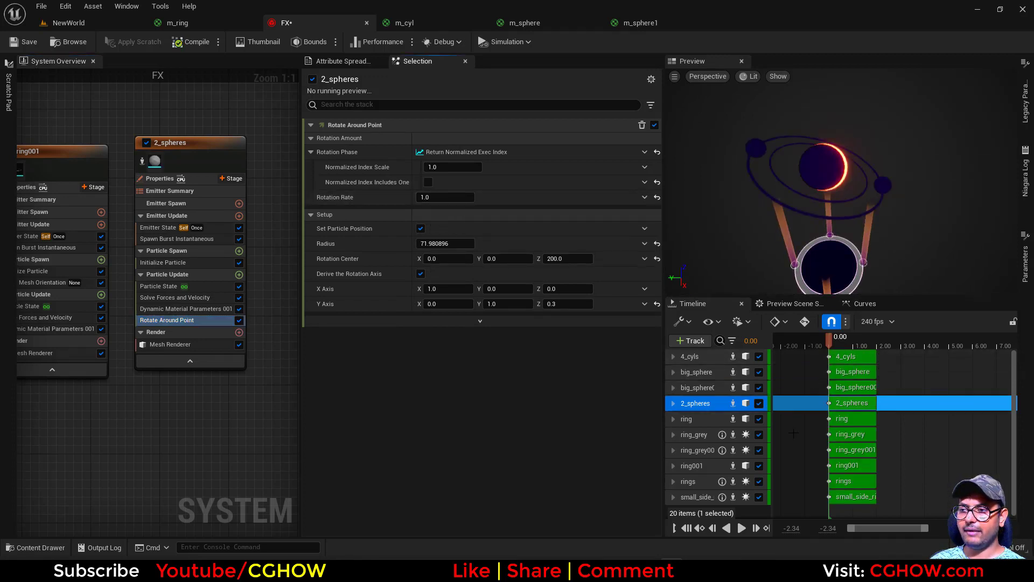
# Step: Play the preview and set the spheres' Rotation Rate to 0.2
pyautogui.click(741, 528)
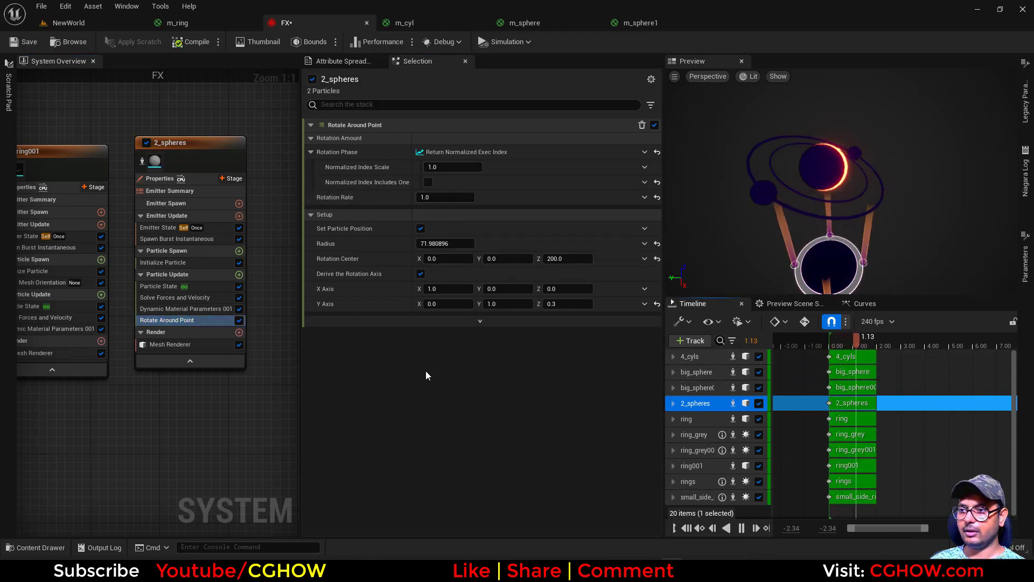
pyautogui.click(447, 197)
pyautogui.write('.2')
pyautogui.press('Return')
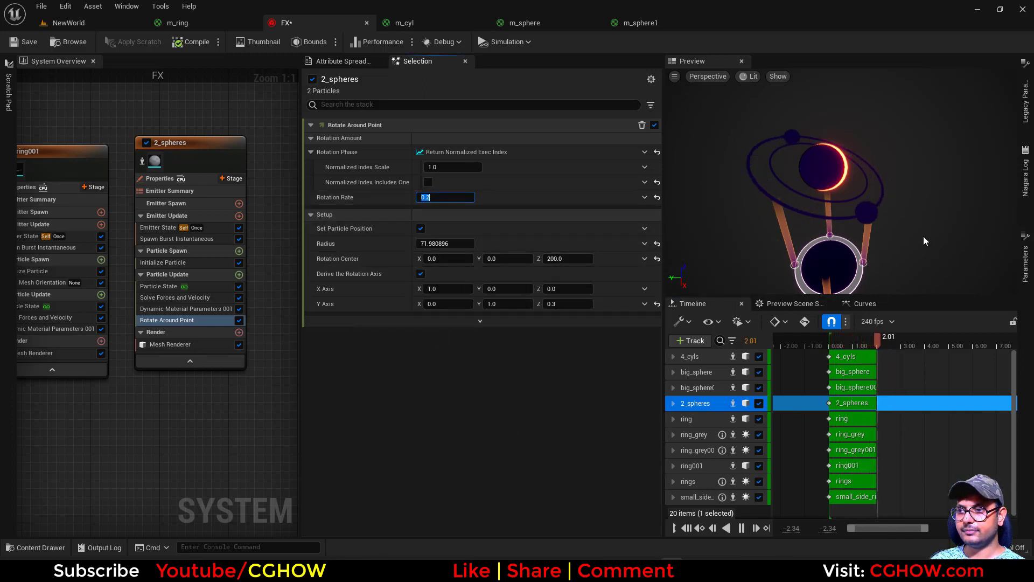
# Step: Duplicate the 2_spheres emitter beside the original
pyautogui.moveTo(193, 145); pyautogui.dragTo(120, 146, button='right')
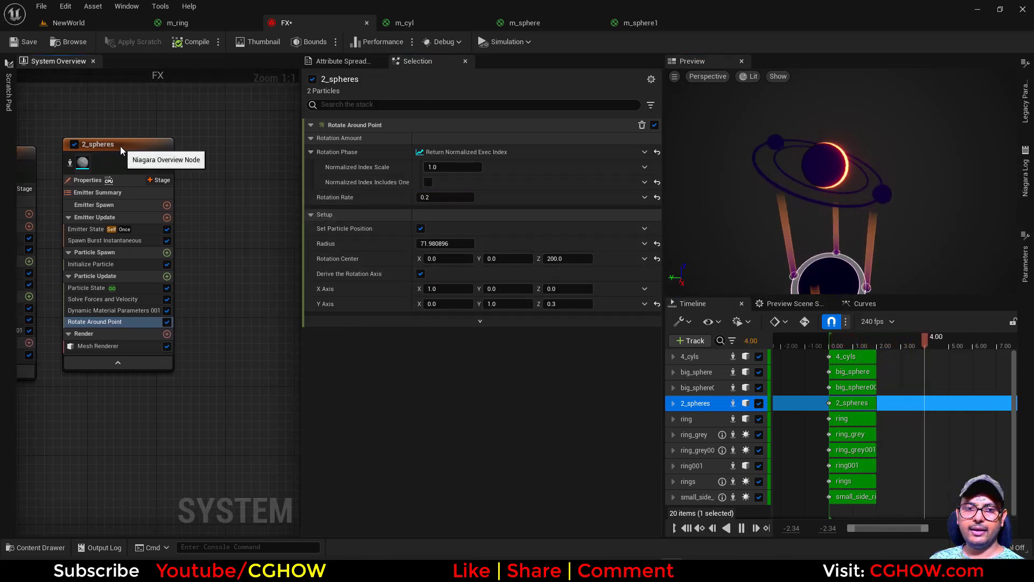
pyautogui.click(121, 147)
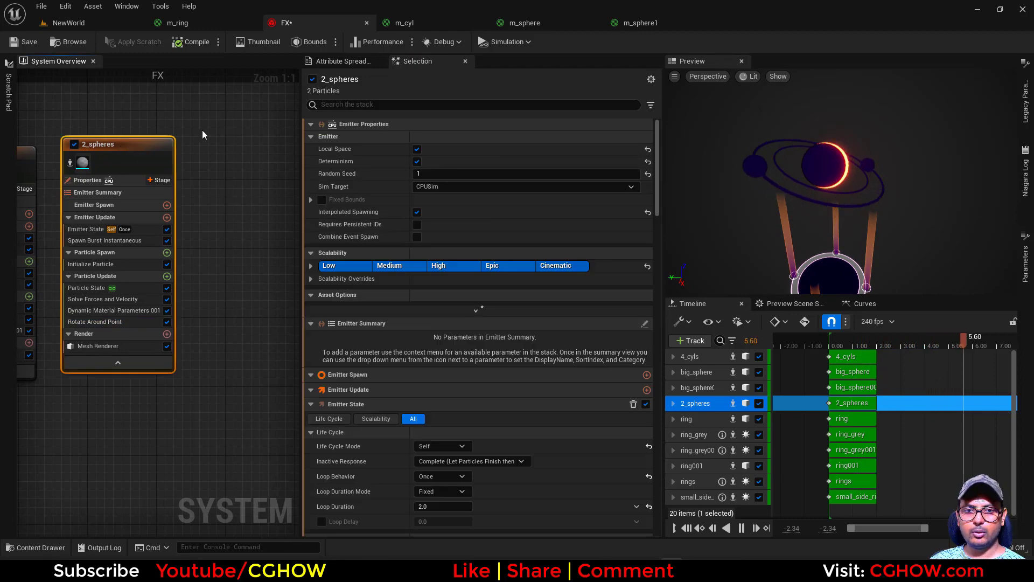
pyautogui.hotkey('ctrl', 'v')
pyautogui.moveTo(200, 192); pyautogui.dragTo(161, 185, button='right')
# Step: Assign the m_sphere1 material from the aoe_solar folder as the explicit override material in the 2_spheres001 Mesh Renderer
pyautogui.click(203, 331)
pyautogui.click(68, 22)
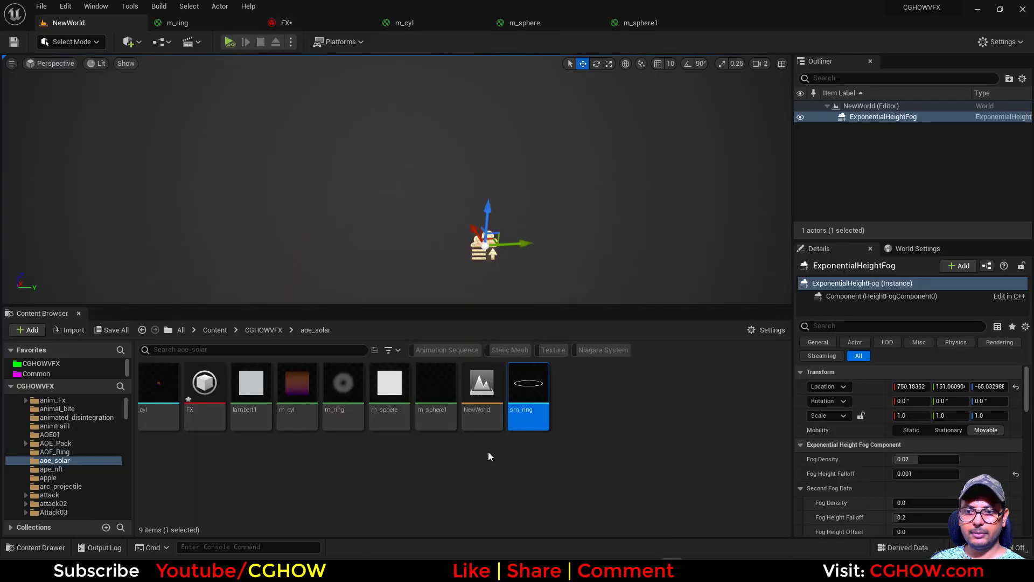
pyautogui.click(437, 423)
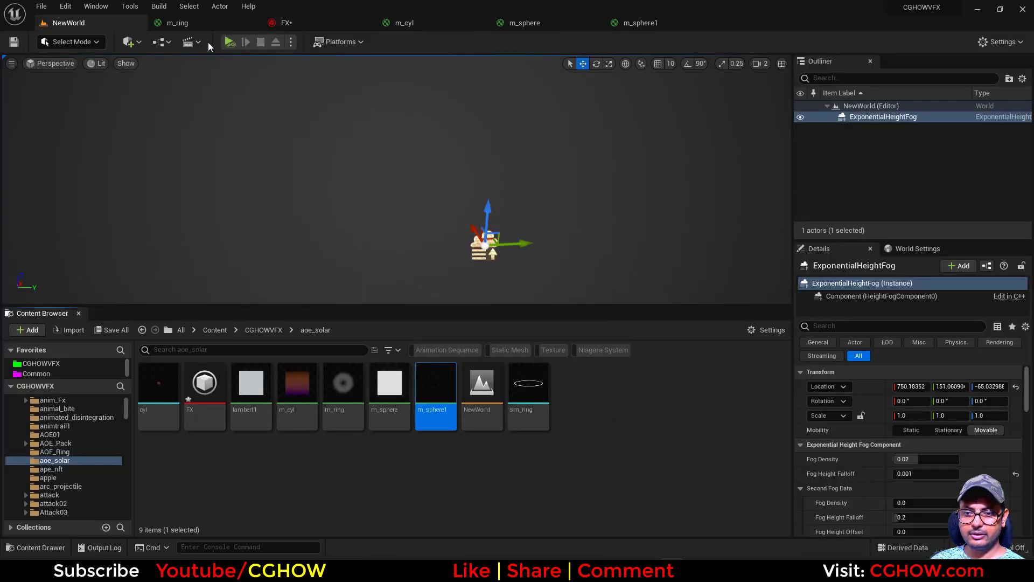
pyautogui.click(286, 24)
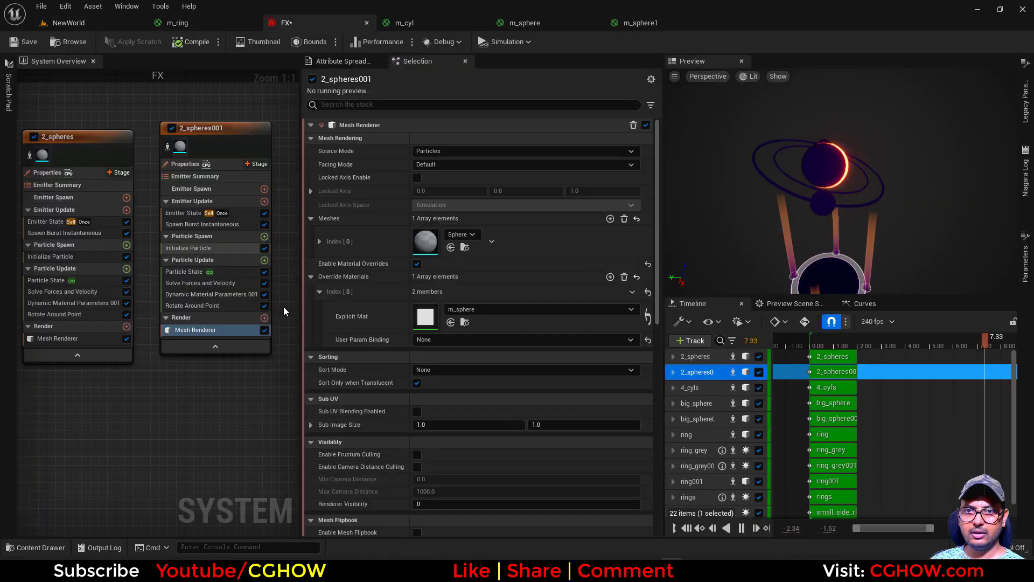
pyautogui.click(451, 323)
# Step: In the Initialize Particle of 2_spheres001, set Mesh Uniform Scale to 0.3 and the colour to orange with R 2.0, G 0.264518, B 0
pyautogui.click(193, 248)
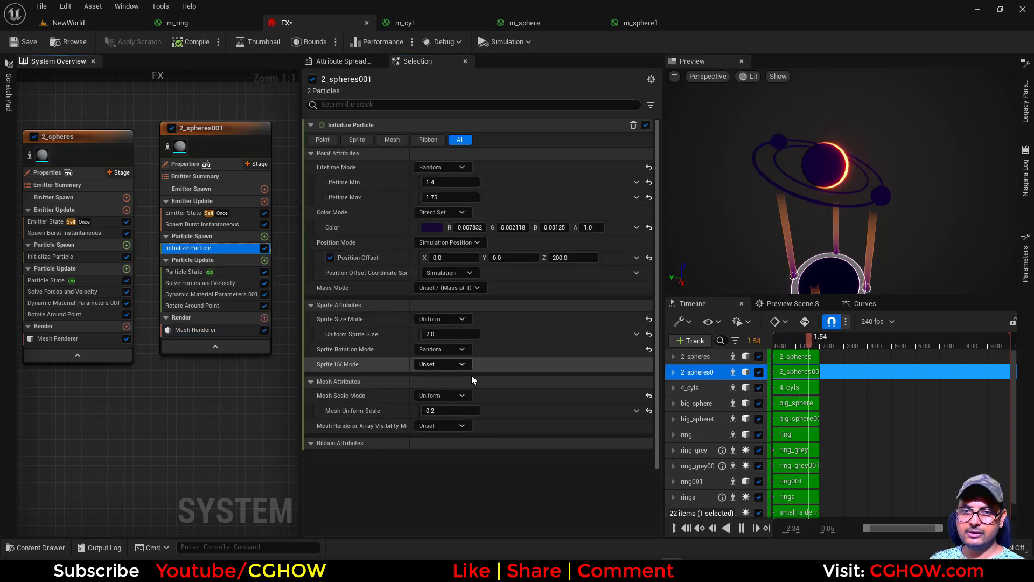
pyautogui.click(442, 410)
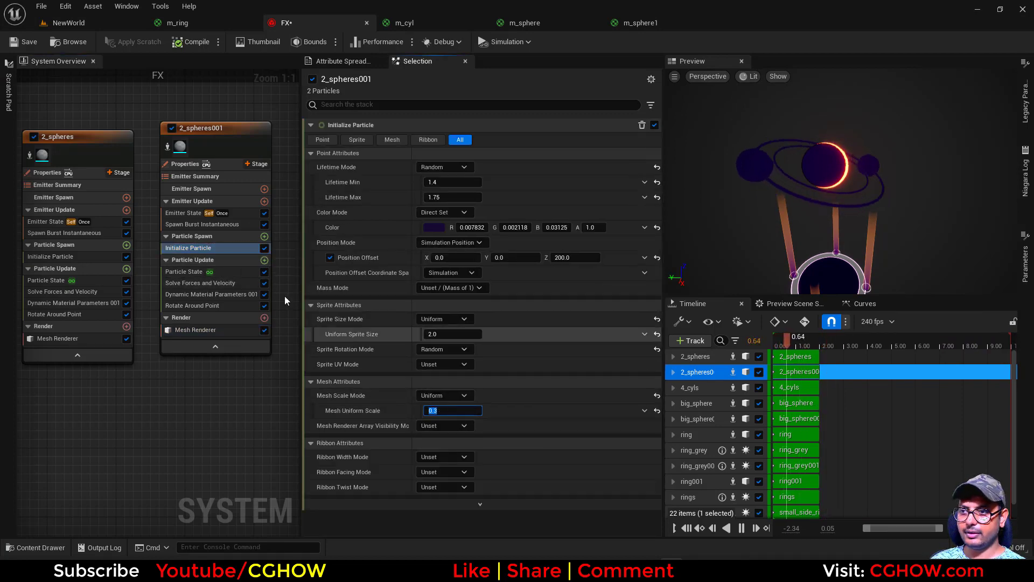
pyautogui.click(433, 227)
pyautogui.moveTo(546, 336)
pyautogui.mouseDown()
pyautogui.moveTo(589, 334)
pyautogui.moveTo(606, 263)
pyautogui.mouseUp()
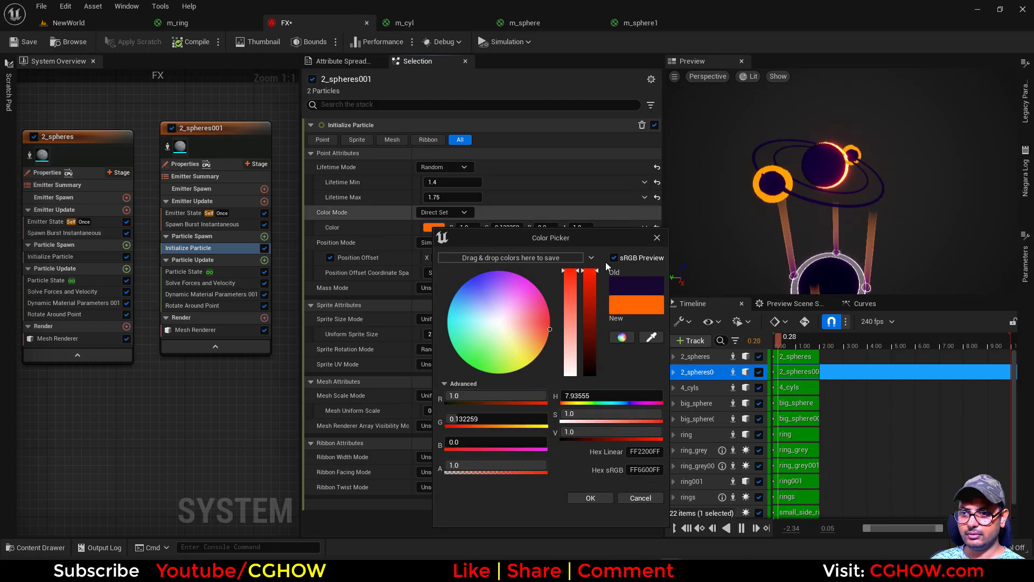
pyautogui.click(595, 432)
pyautogui.write('5')
pyautogui.press('Return')
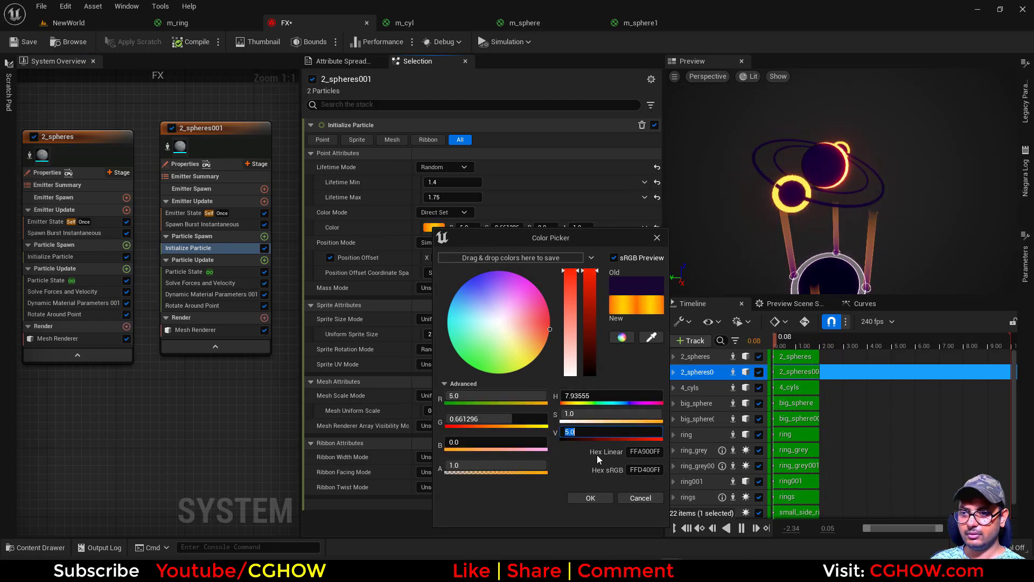
pyautogui.click(591, 498)
# Step: Try Mesh Uniform Scale values of 0.2, 0.21 and 0.23 for the 2_spheres001 emitter
pyautogui.click(443, 410)
pyautogui.write('0.2')
pyautogui.press('Return')
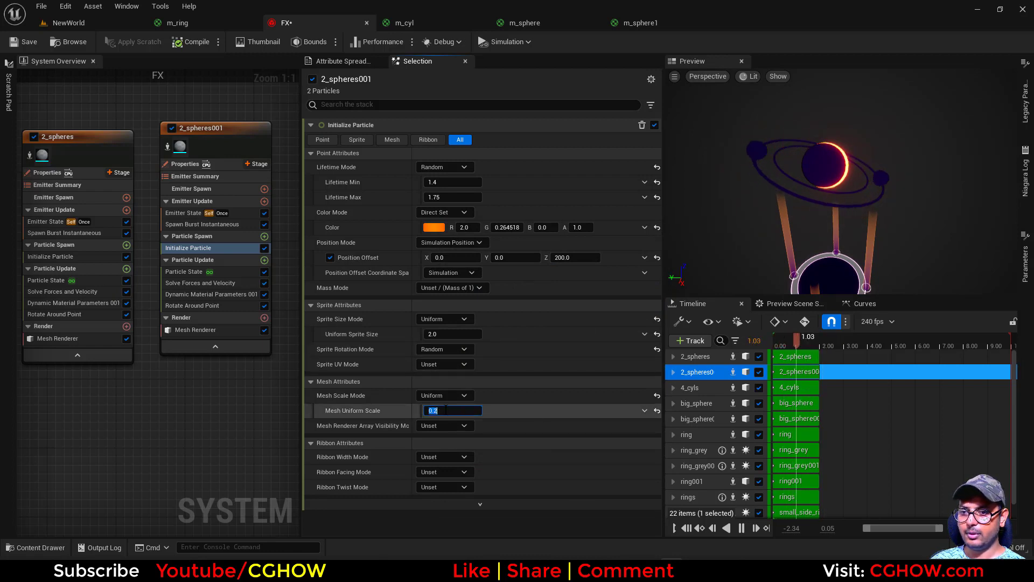
pyautogui.write('0.21')
pyautogui.click(454, 411)
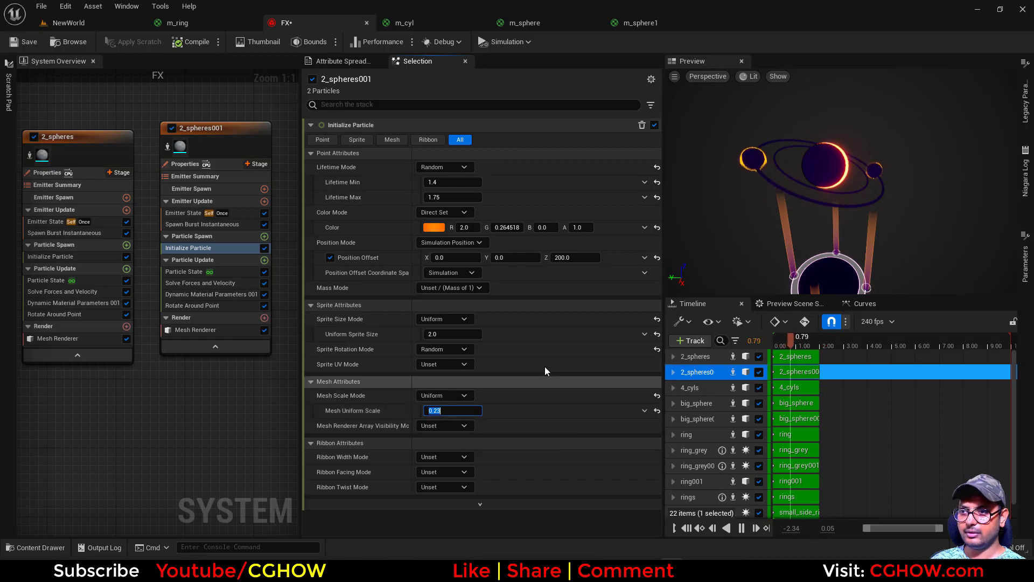
# Step: Dim the orange colour of 2_spheres001 to R 1.0, G 0.132259, B 0 and set its Mesh Uniform Scale to 0.22
pyautogui.click(434, 227)
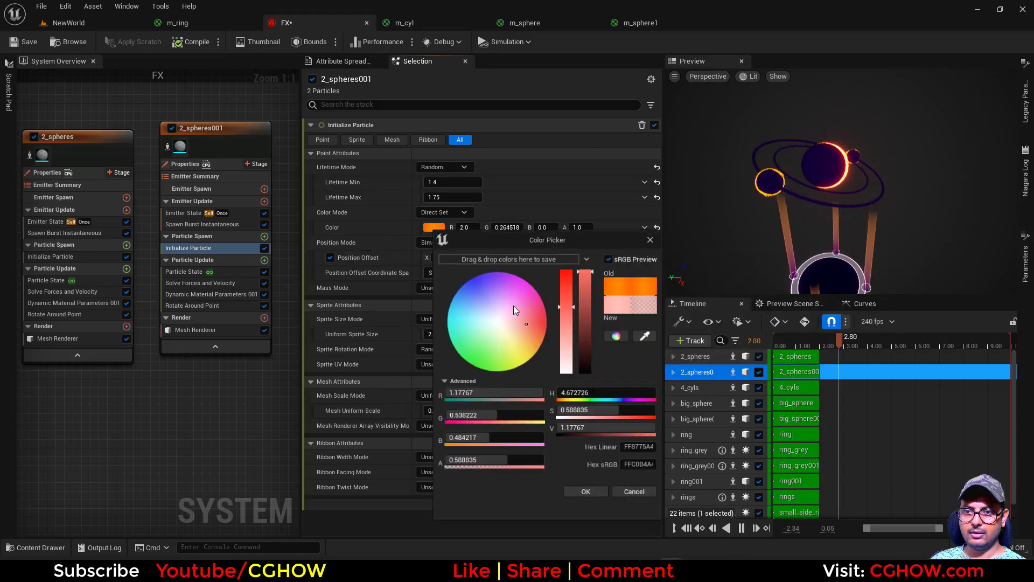
pyautogui.click(589, 500)
pyautogui.click(463, 411)
pyautogui.click(463, 409)
pyautogui.press('BackSpace')
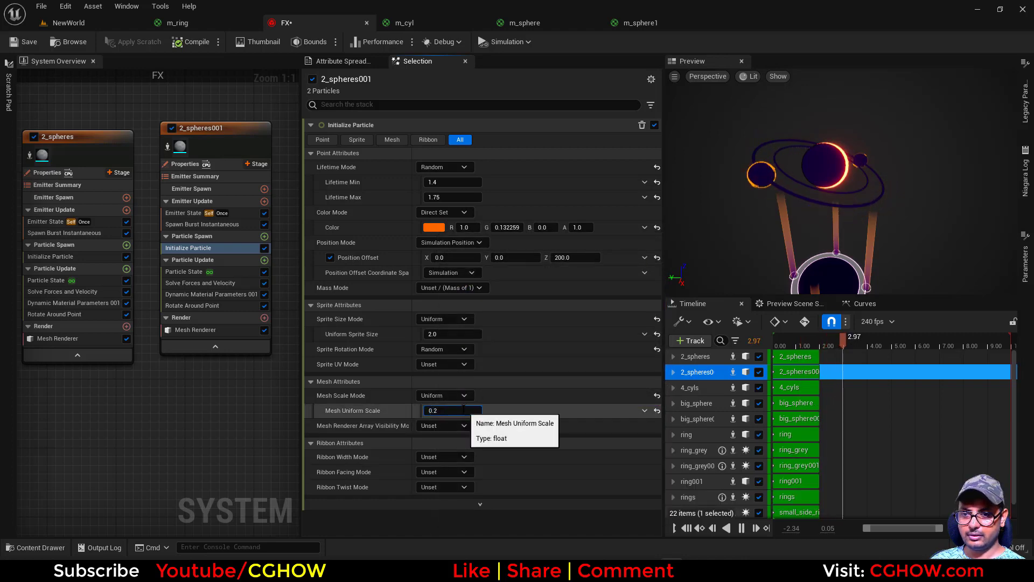
pyautogui.write('2')
pyautogui.press('Return')
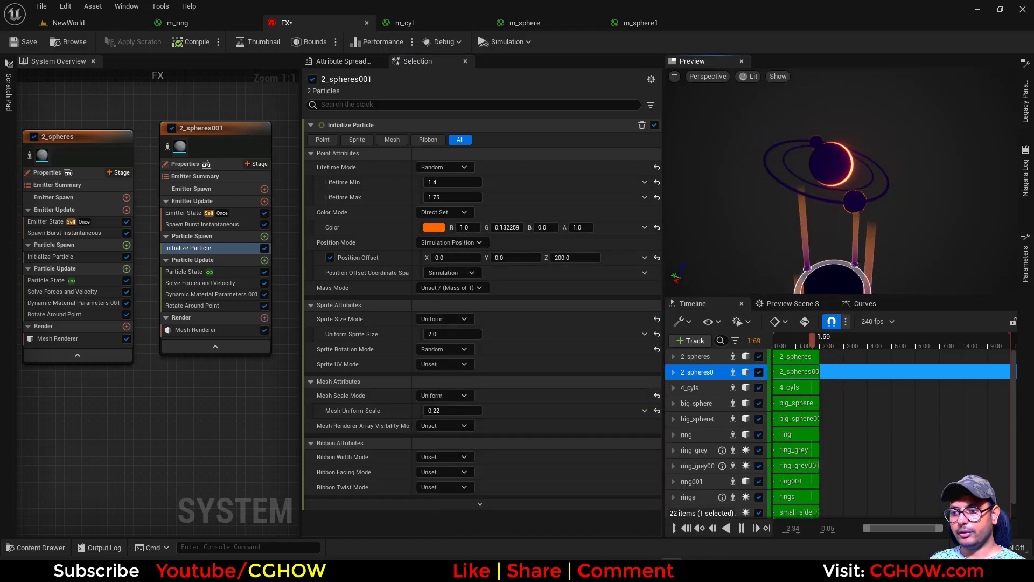
# Step: Check the BuKu VFX concept image in the browser, duplicate the 2_spheres001 emitter and rename the copy sphere
pyautogui.hotkey('alt', 'Tab')
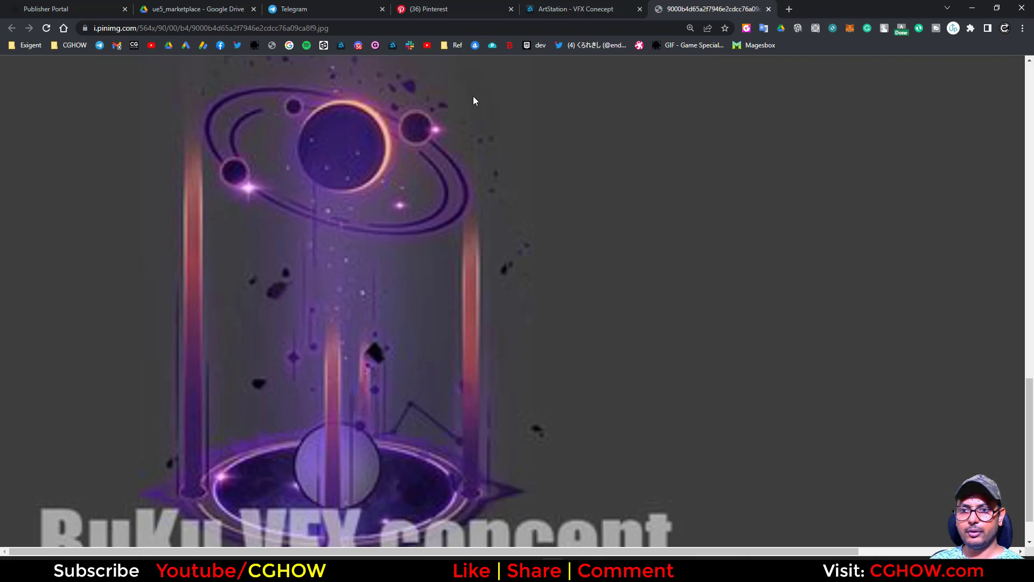
pyautogui.click(973, 8)
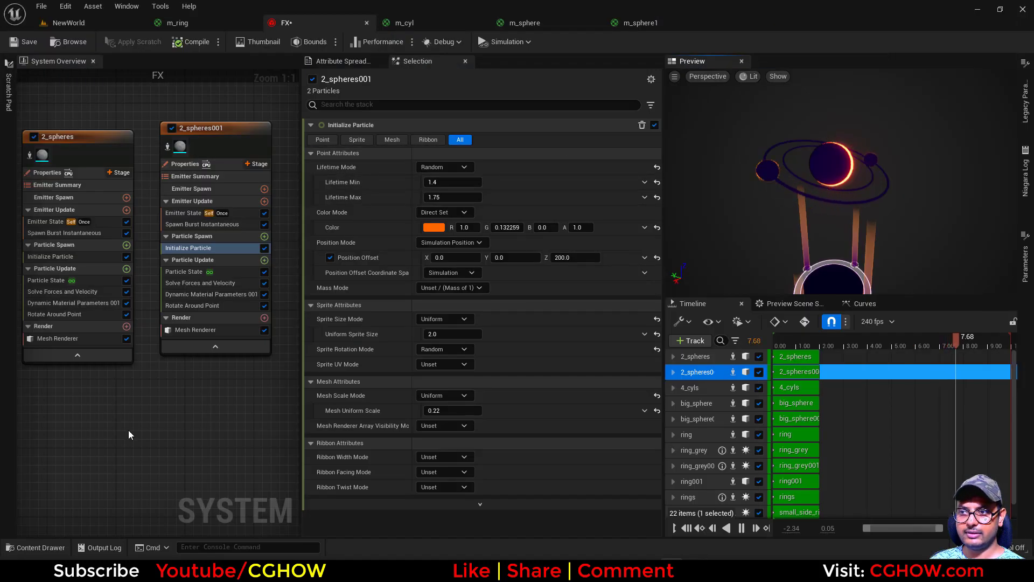
pyautogui.moveTo(132, 428); pyautogui.dragTo(26, 433, button='right')
pyautogui.click(110, 134)
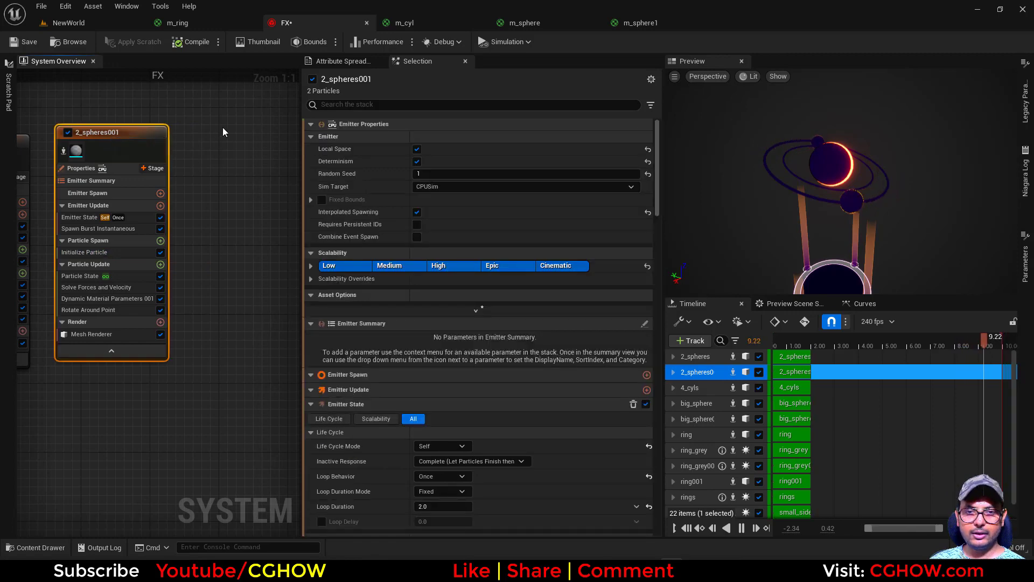
pyautogui.hotkey('ctrl', 'd')
pyautogui.moveTo(231, 115); pyautogui.dragTo(187, 137, button='right')
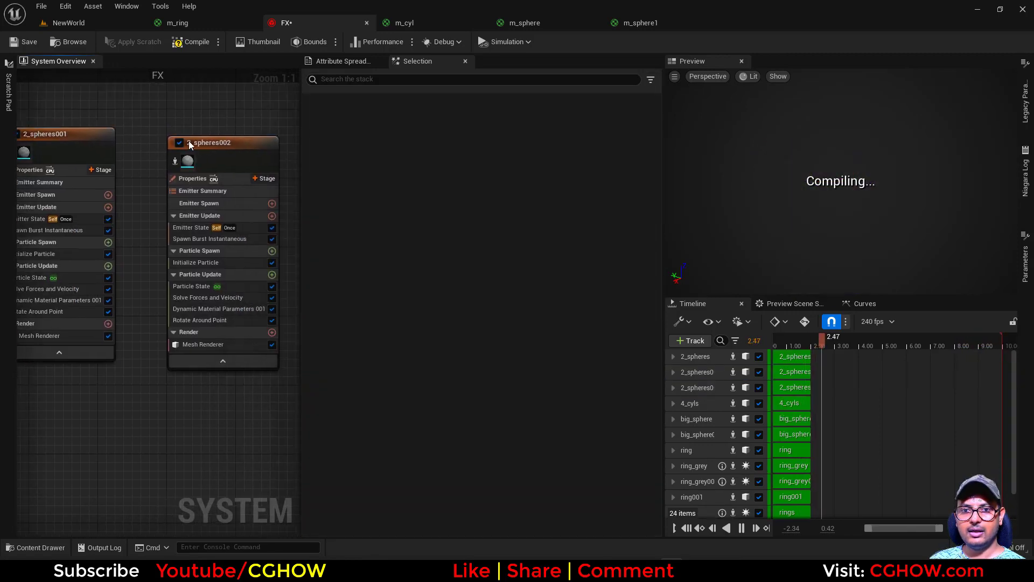
pyautogui.doubleClick(189, 143)
pyautogui.write('s')
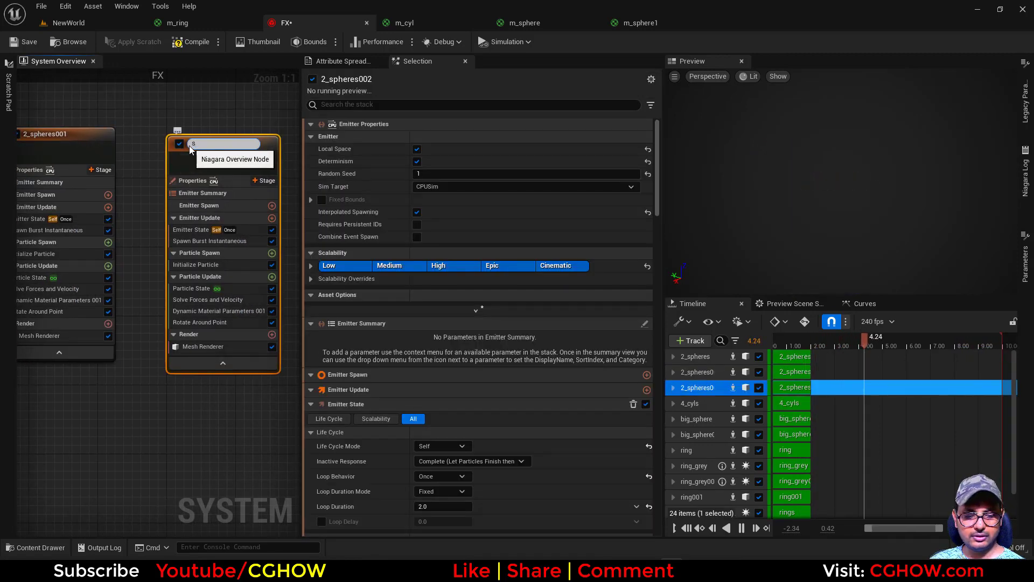
pyautogui.write('phere')
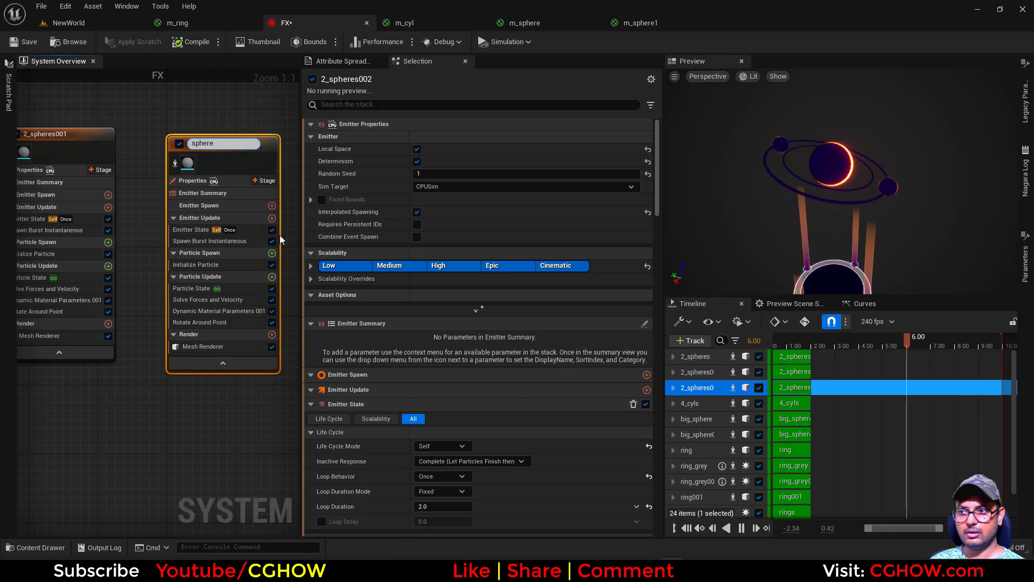
pyautogui.press('Return')
# Step: Set the sphere emitter's Spawn Burst Instantaneous count to 1 and reset the Rotation Phase of its Rotate Around Point to default
pyautogui.click(205, 239)
pyautogui.click(434, 144)
pyautogui.write('1')
pyautogui.press('Return')
pyautogui.click(209, 320)
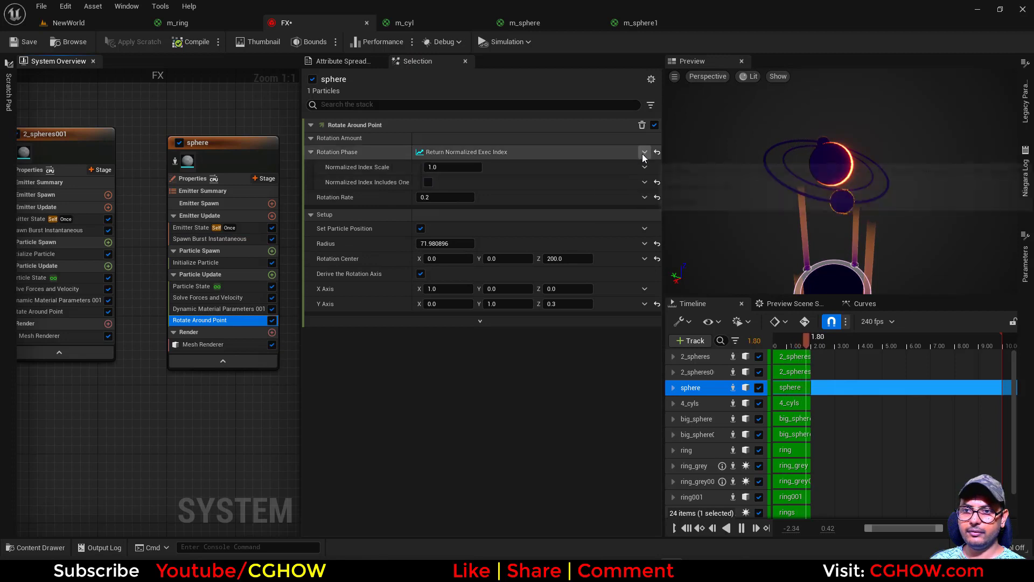
pyautogui.click(655, 149)
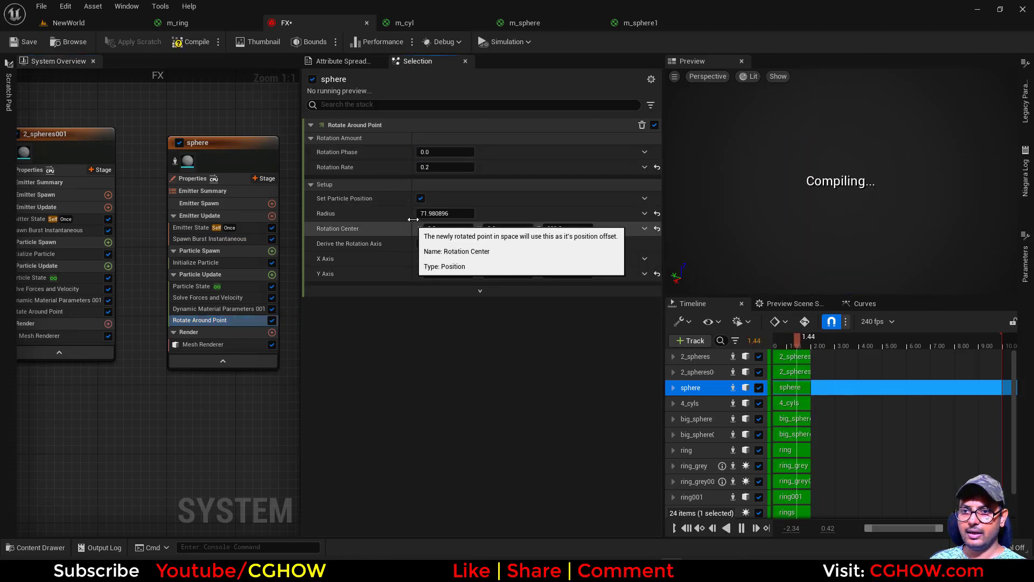
# Step: Set the Radius in the sphere emitter's Rotate Around Point to 55, trying 40 and 50 first
pyautogui.click(447, 213)
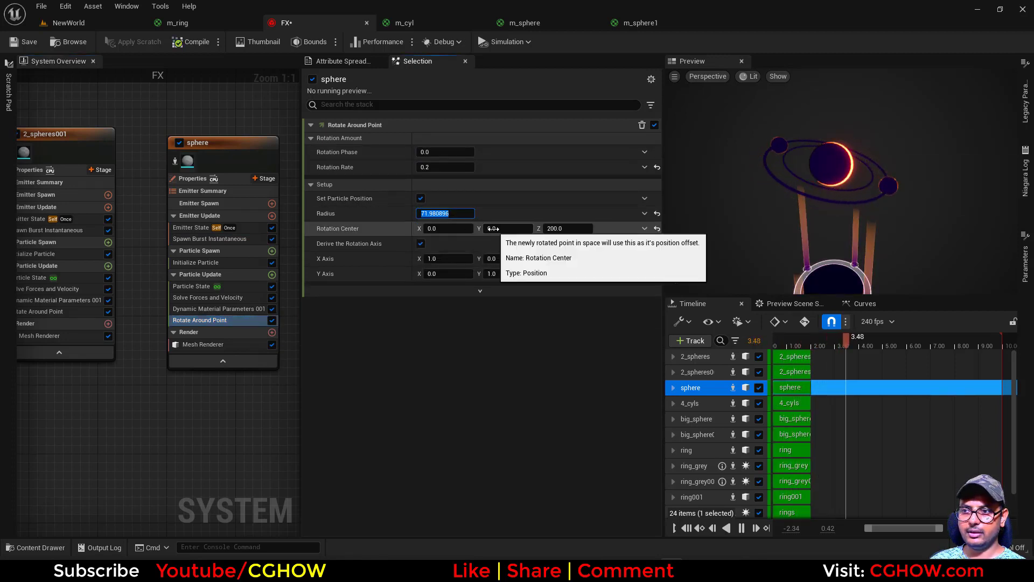
pyautogui.write('40')
pyautogui.press('Return')
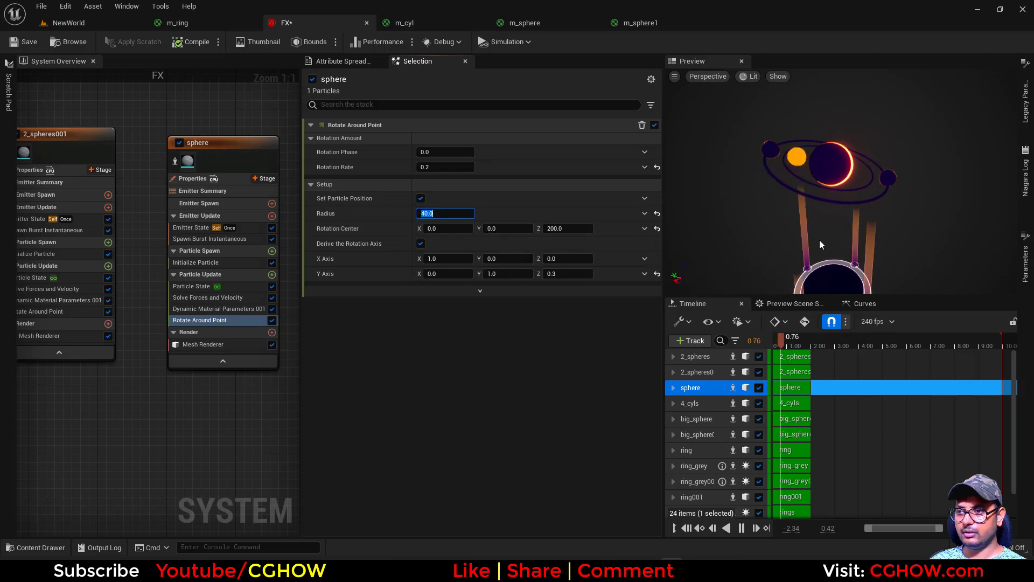
pyautogui.moveTo(758, 249); pyautogui.dragTo(758, 264)
pyautogui.click(455, 216)
pyautogui.write('50')
pyautogui.press('Return')
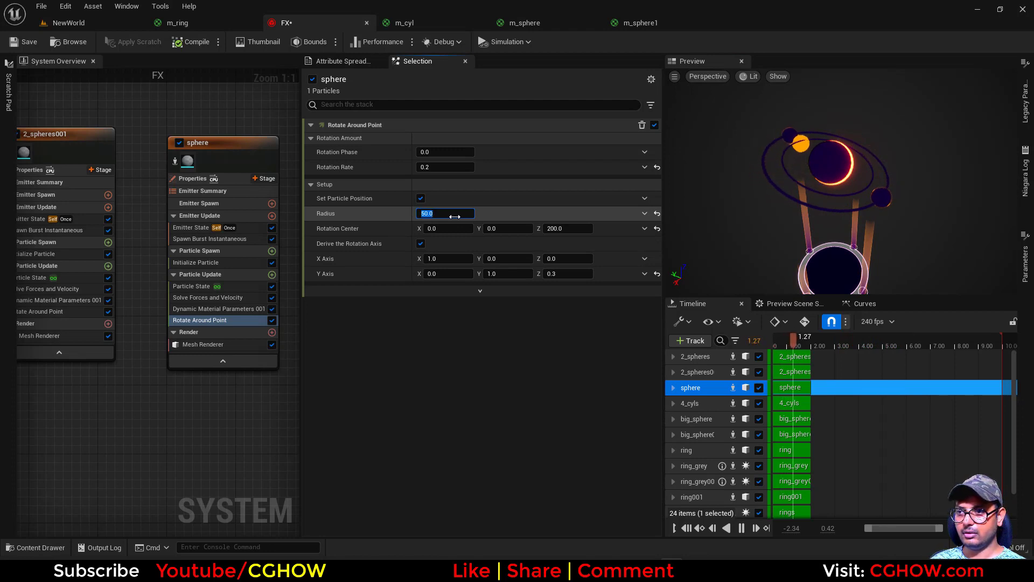
pyautogui.write('55')
pyautogui.press('Return')
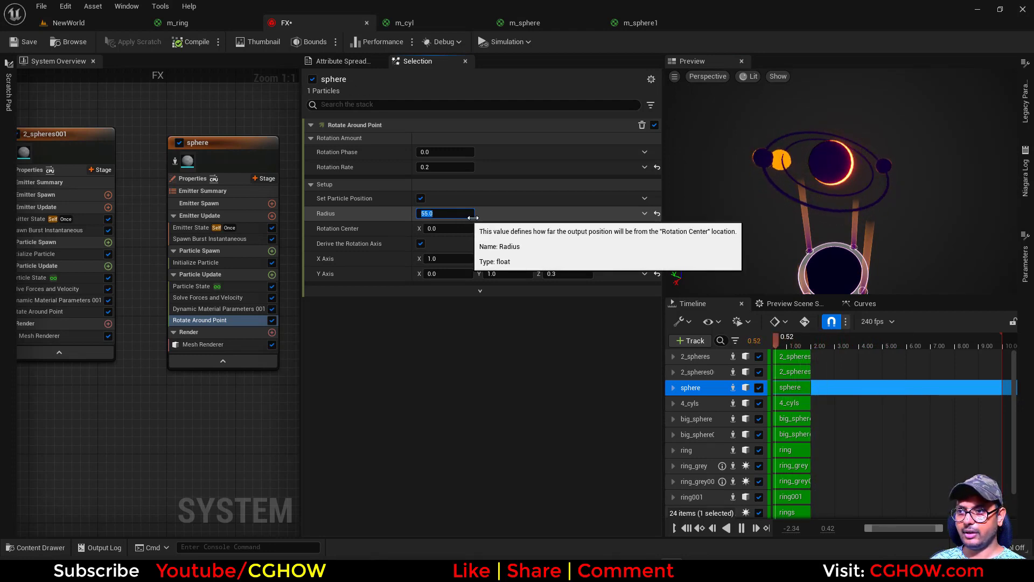
# Step: Duplicate the sphere emitter beside the original
pyautogui.moveTo(223, 144); pyautogui.dragTo(139, 144, button='right')
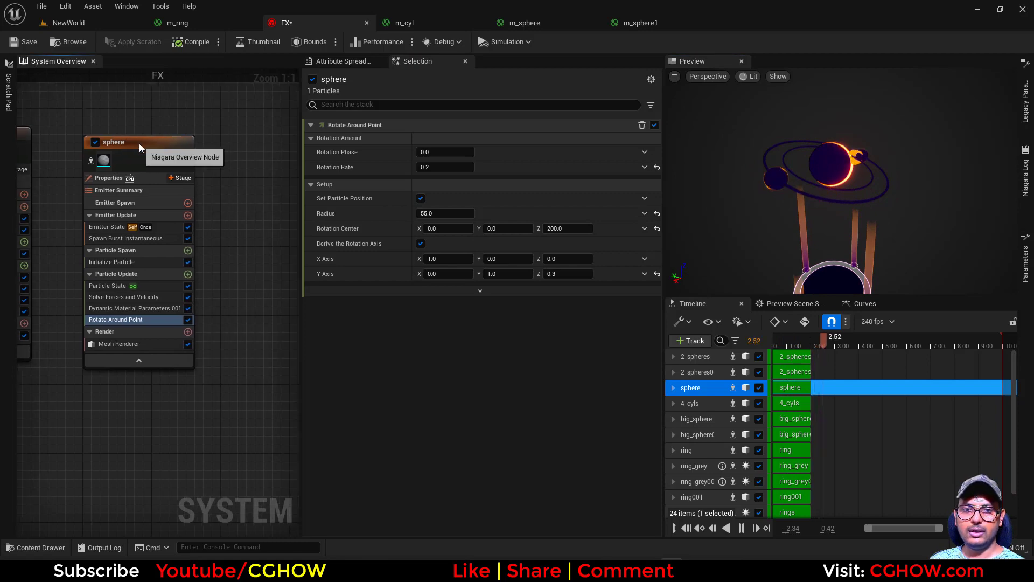
pyautogui.click(139, 144)
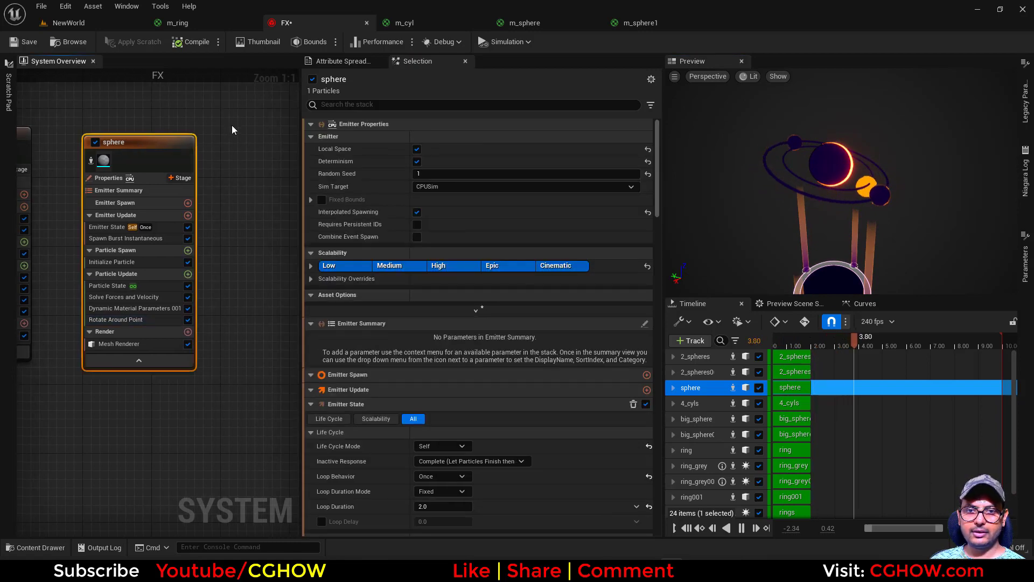
pyautogui.hotkey('ctrl', 'd')
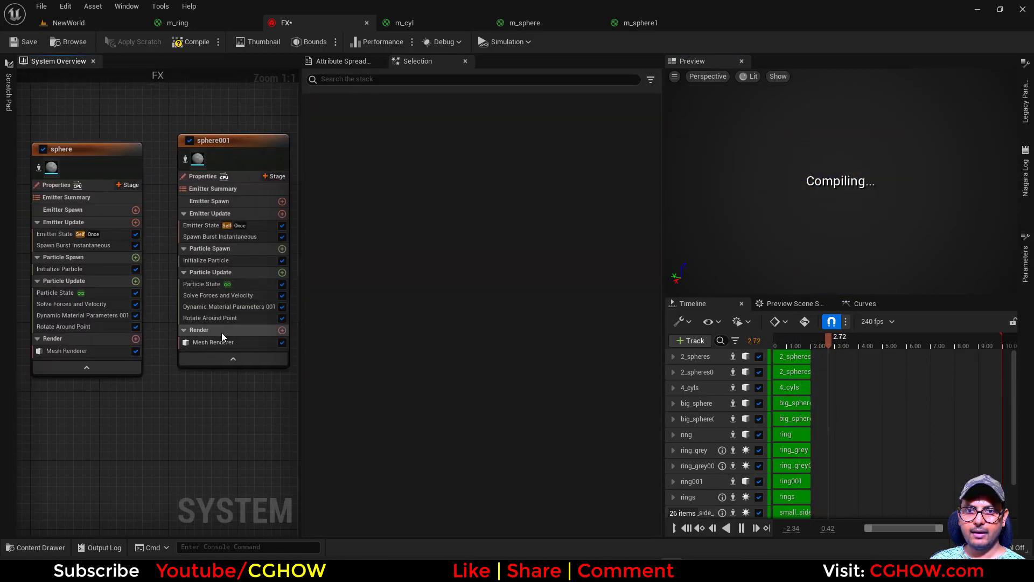
# Step: Assign the m_sphere material from the aoe_solar folder as the explicit override material in the sphere001 Mesh Renderer
pyautogui.click(93, 24)
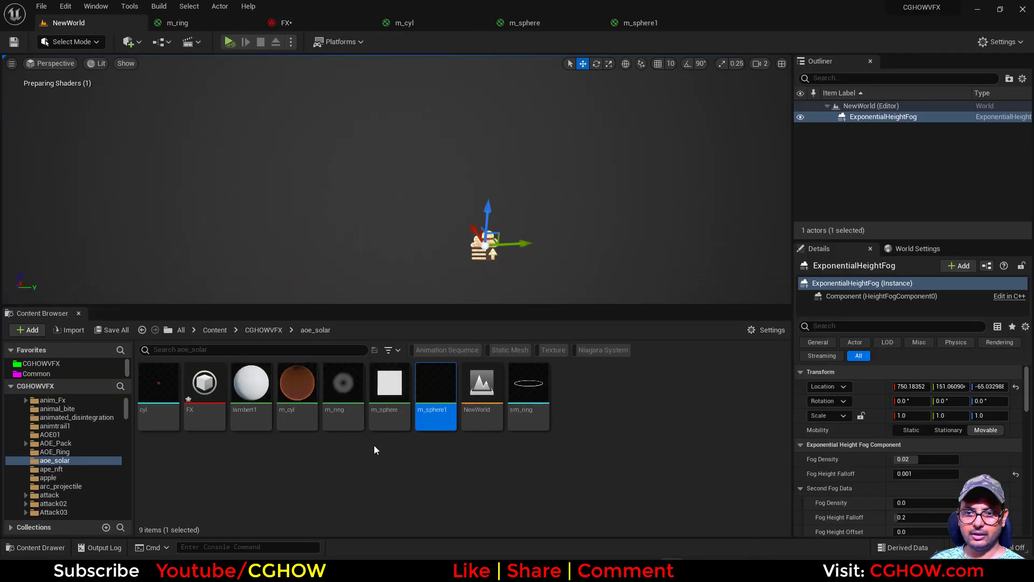
pyautogui.click(181, 24)
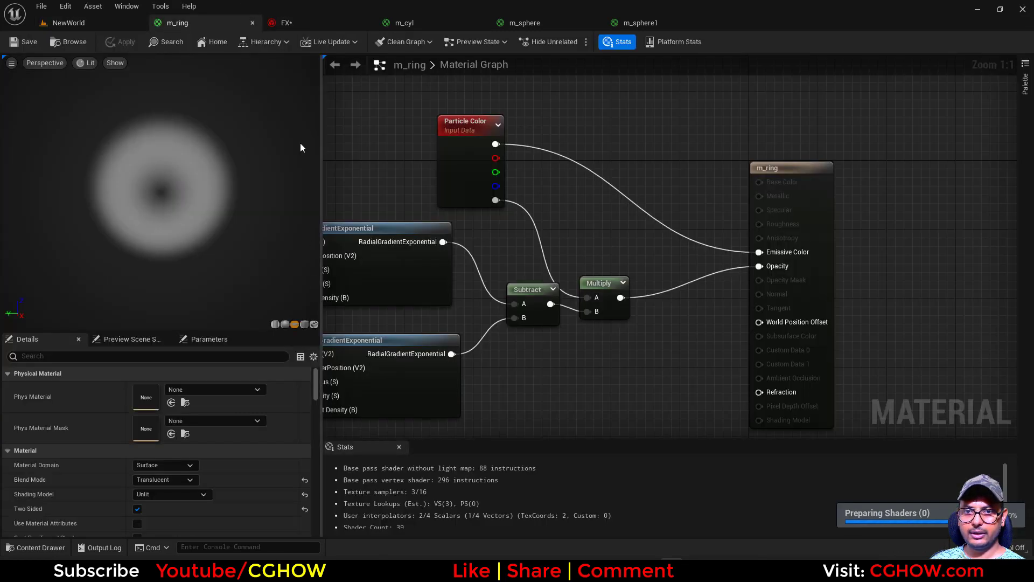
pyautogui.click(286, 23)
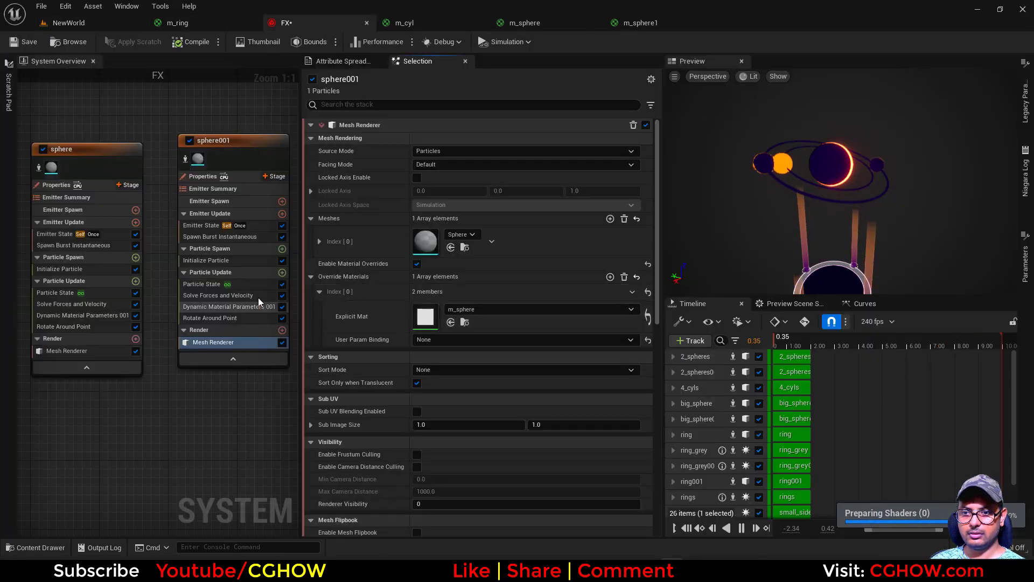
# Step: In sphere001's Initialize Particle, set Mesh Uniform Scale to 0.2 and the colour to dark purple with R 0.006689, G 0, B 0.015625
pyautogui.click(208, 258)
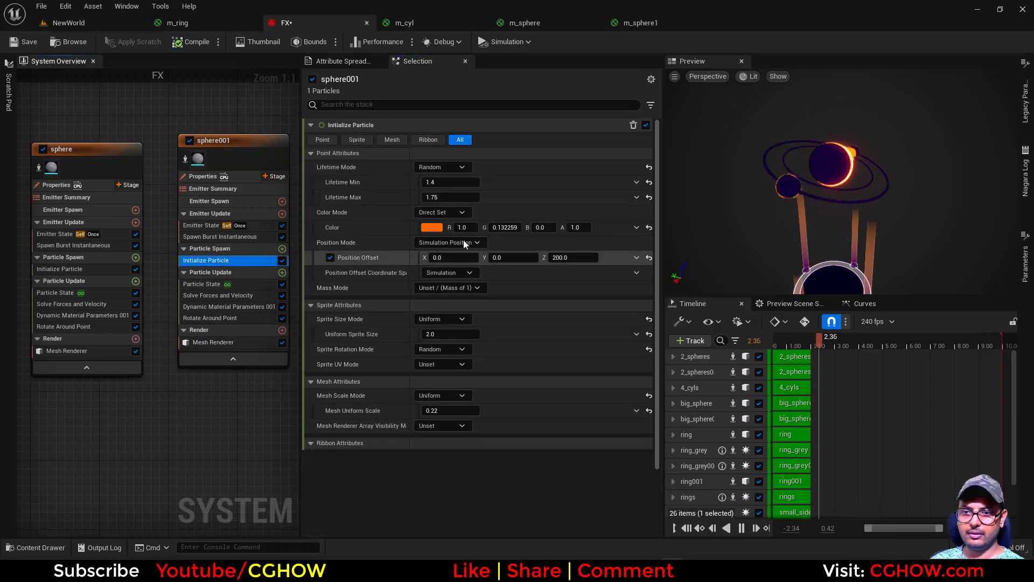
pyautogui.click(451, 411)
pyautogui.write('0.2')
pyautogui.press('Return')
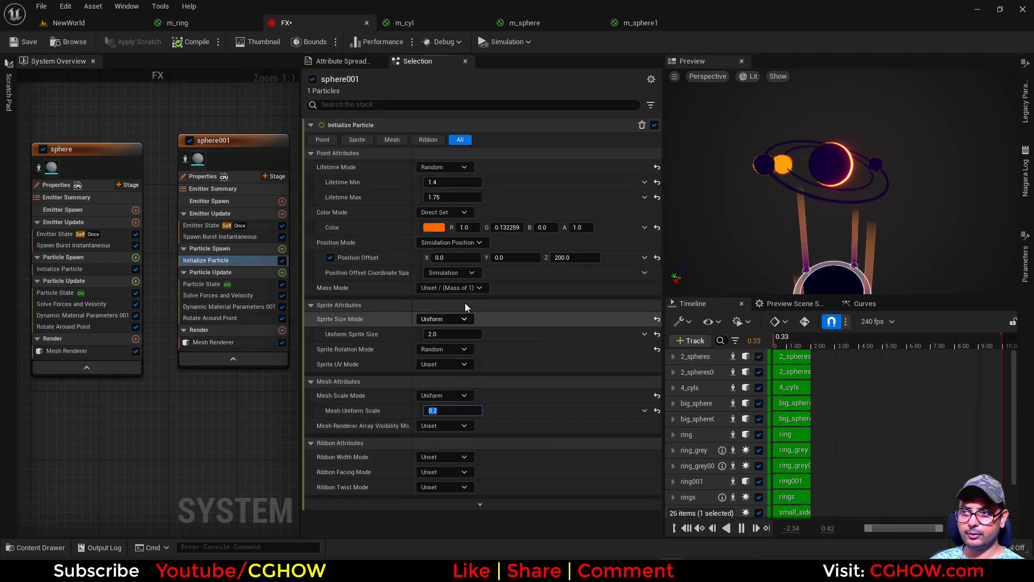
pyautogui.moveTo(494, 312); pyautogui.dragTo(501, 270)
pyautogui.moveTo(596, 323); pyautogui.dragTo(595, 375)
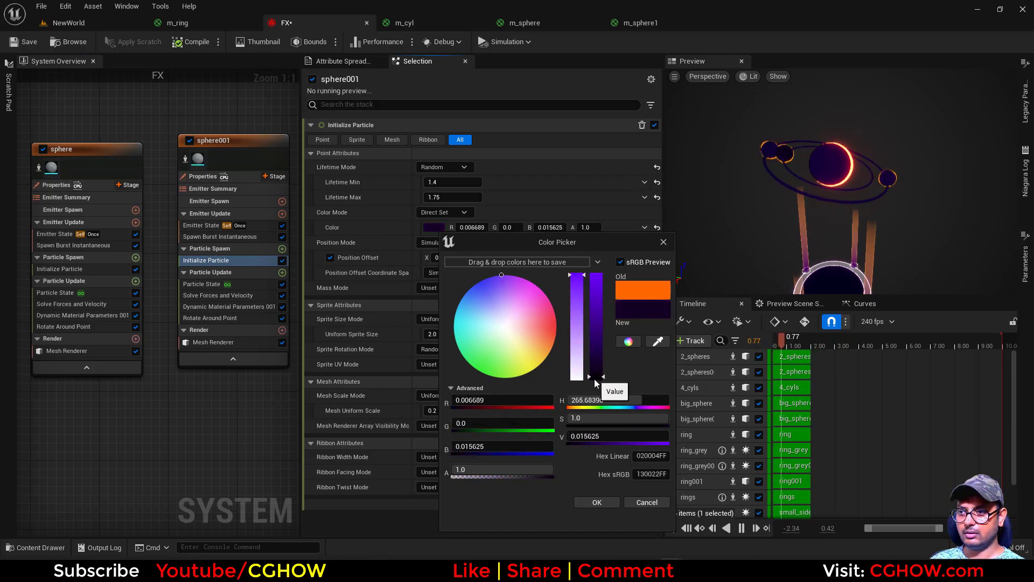
pyautogui.click(605, 503)
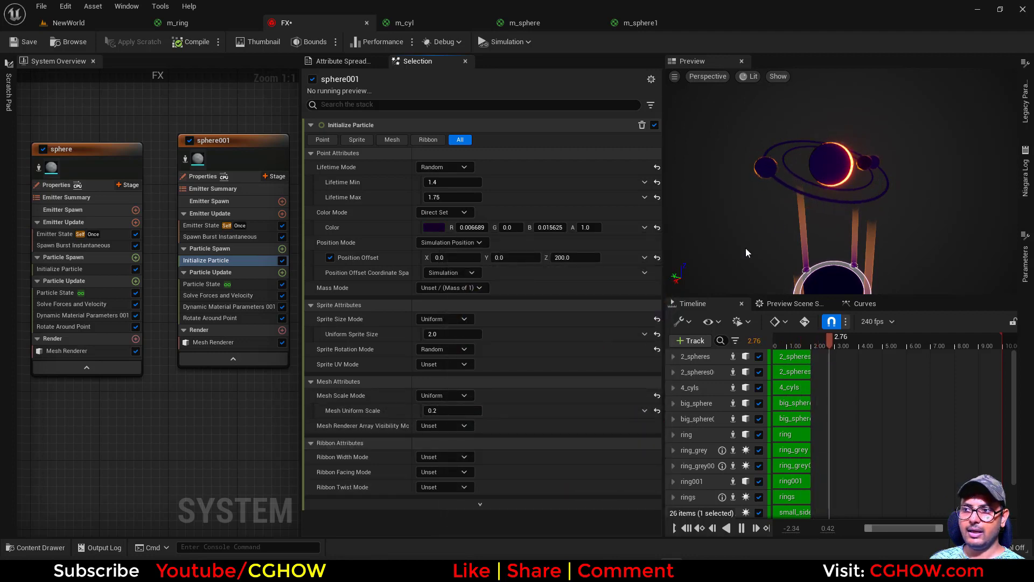
# Step: Reduce the Mesh Uniform Scale of sphere001 and set that of the orange sphere emitter to 0.17
pyautogui.moveTo(153, 391); pyautogui.dragTo(175, 390, button='right')
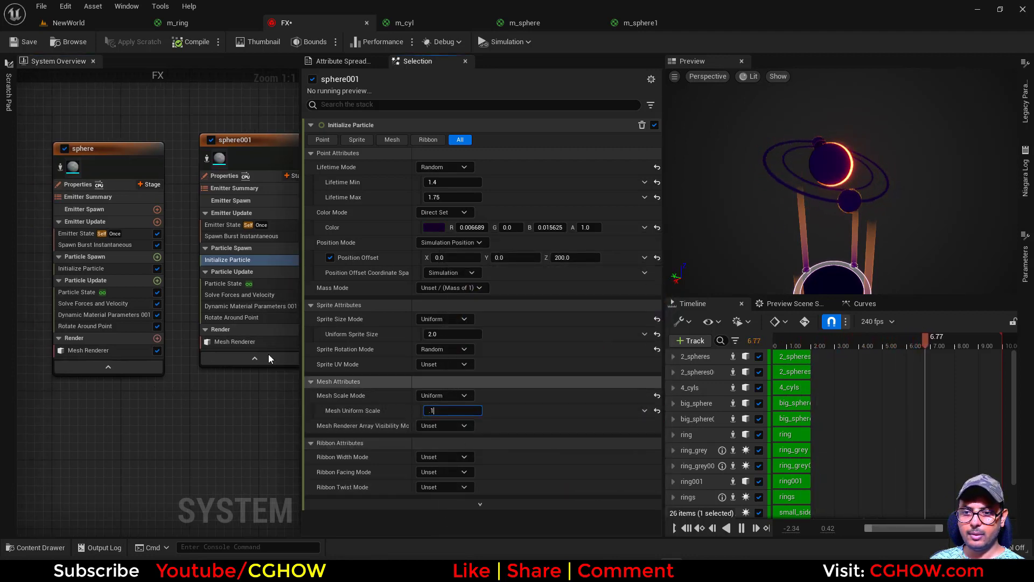
pyautogui.click(81, 268)
pyautogui.click(441, 411)
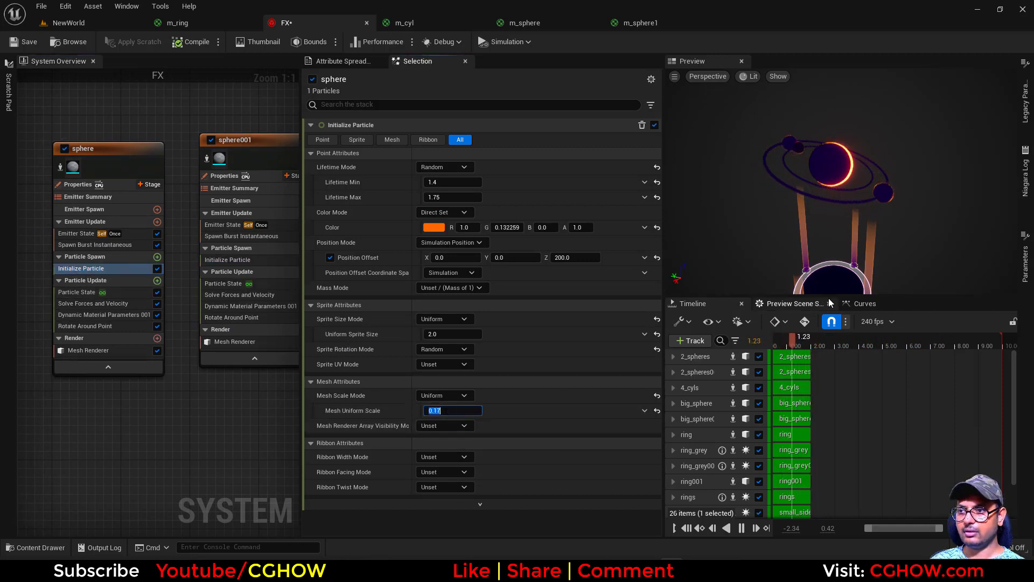
# Step: Set the Rotation Rate of Rotate Around Point to 0.3 in both the sphere001 and sphere emitters
pyautogui.moveTo(256, 335); pyautogui.dragTo(214, 338, button='right')
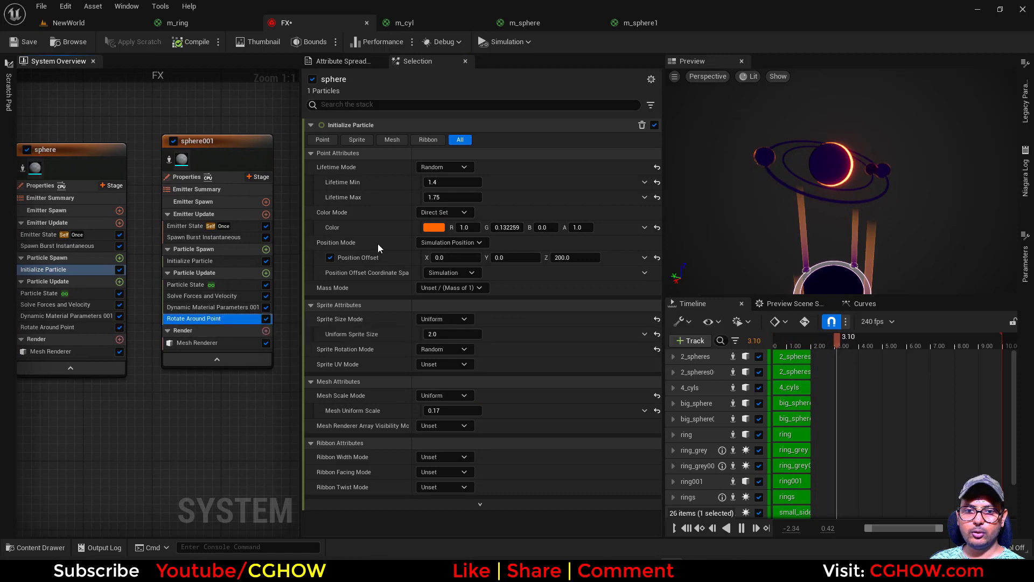
pyautogui.click(443, 167)
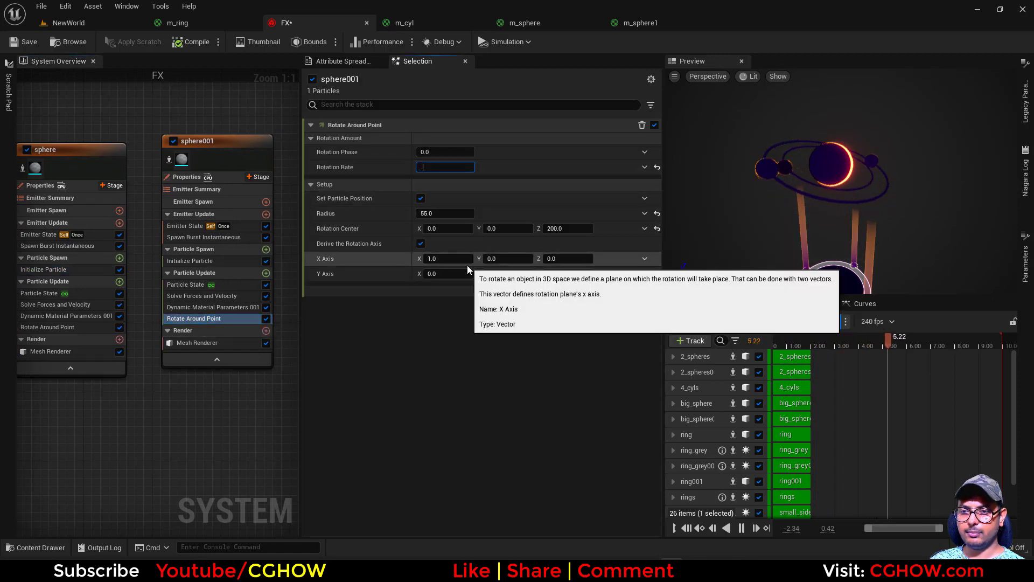
pyautogui.write('0.3')
pyautogui.press('Return')
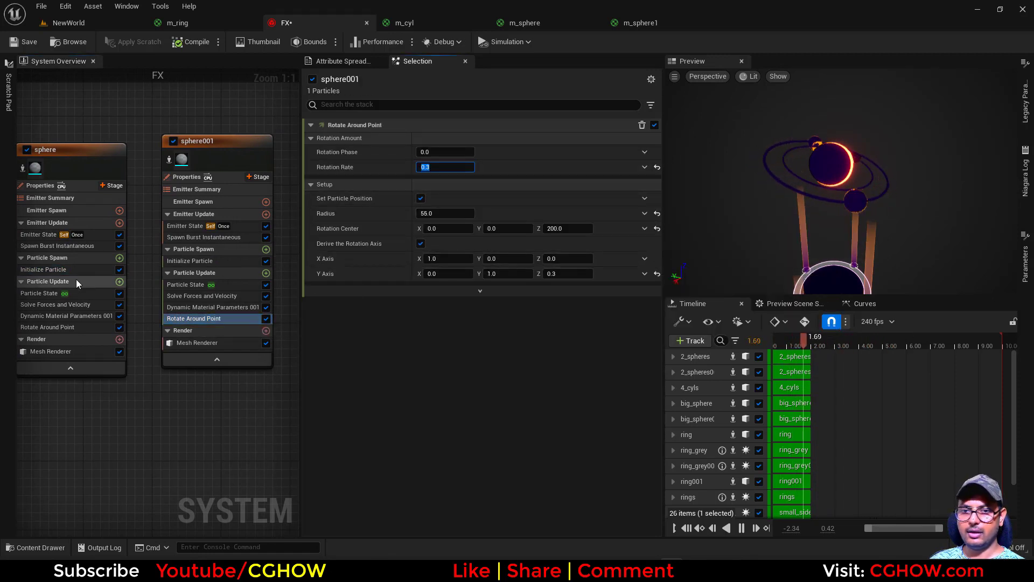
pyautogui.click(54, 326)
pyautogui.click(454, 167)
pyautogui.write('0.3')
pyautogui.press('Return')
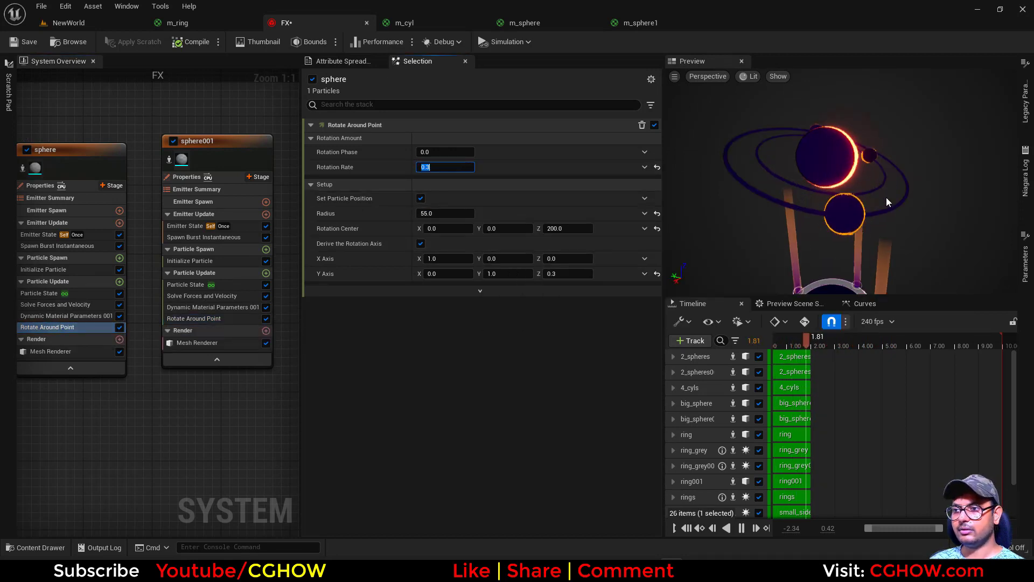
# Step: Save the FX system and compare the effect with the BuKu VFX concept image in the browser
pyautogui.moveTo(924, 190); pyautogui.dragTo(905, 175, button='right')
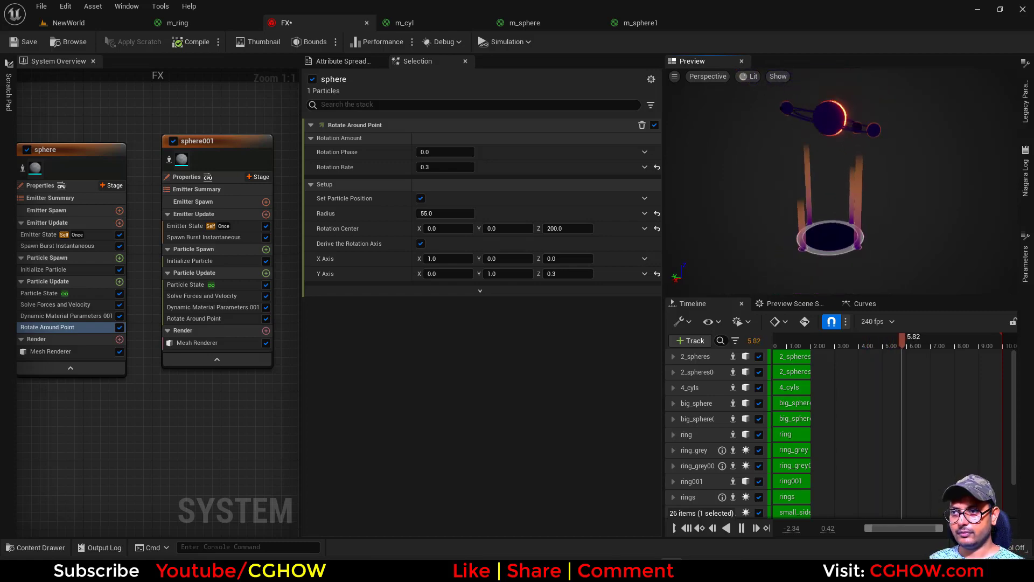
pyautogui.click(27, 42)
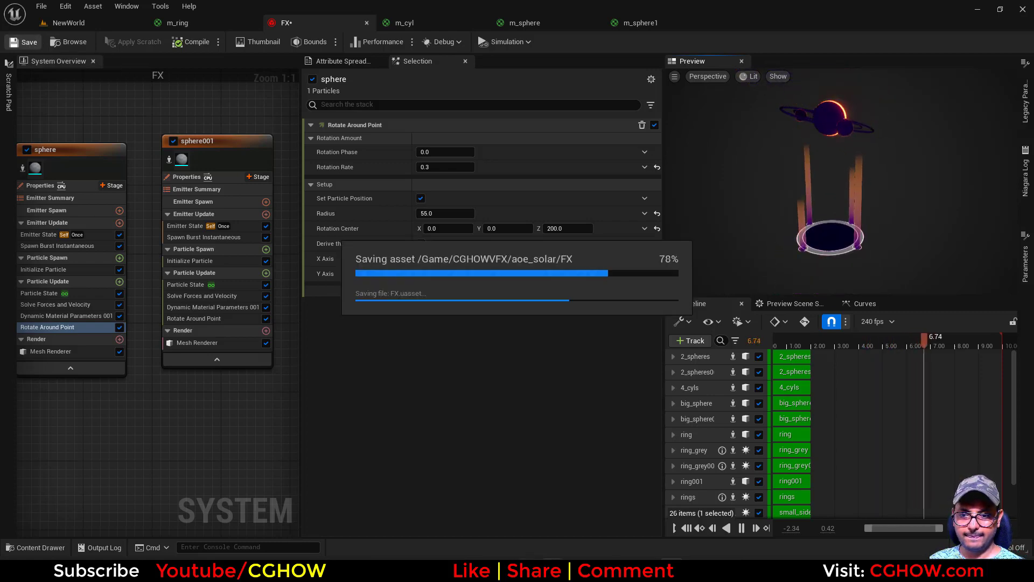
pyautogui.click(577, 569)
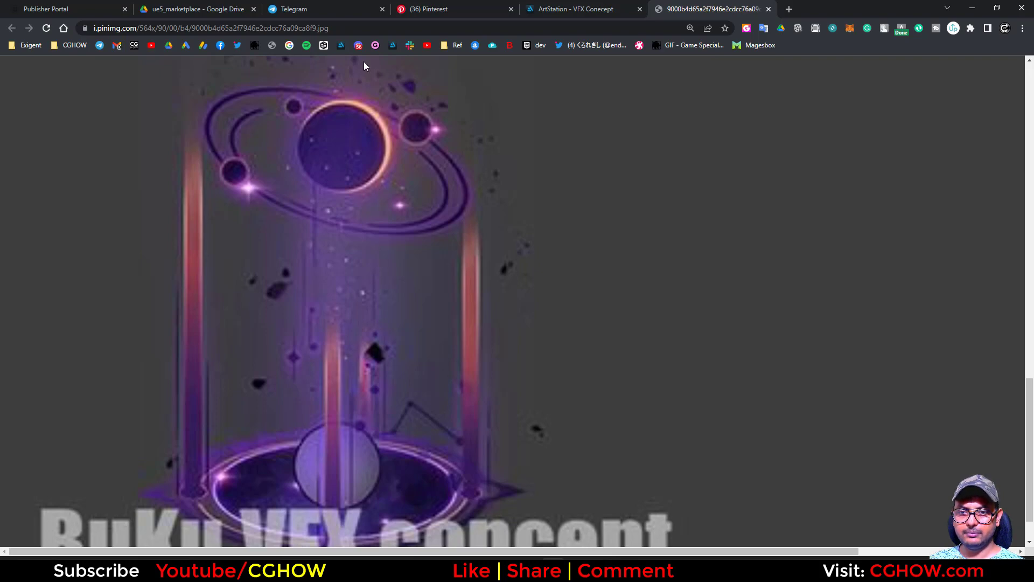
pyautogui.click(970, 9)
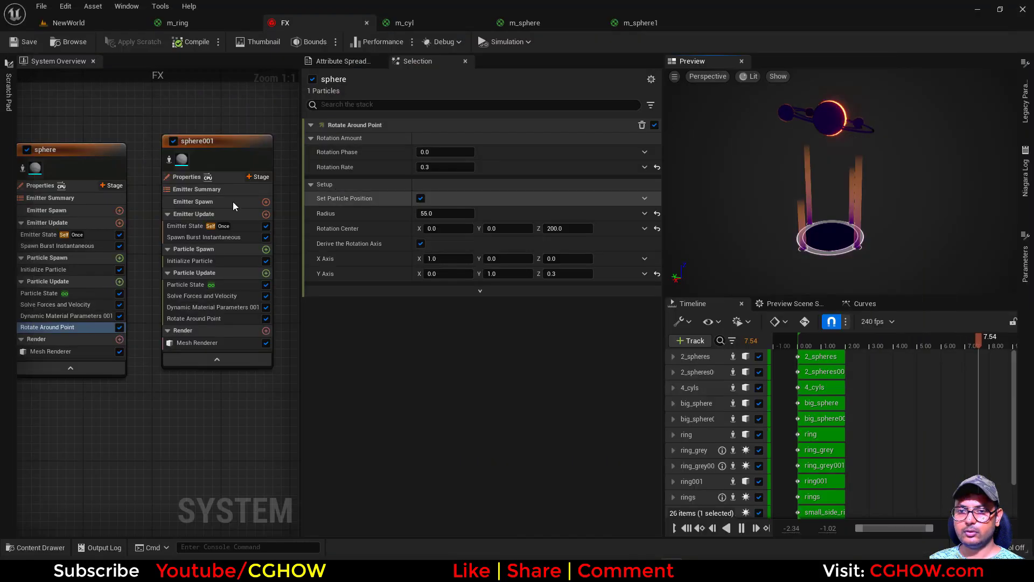
pyautogui.hotkey('ctrl', 's')
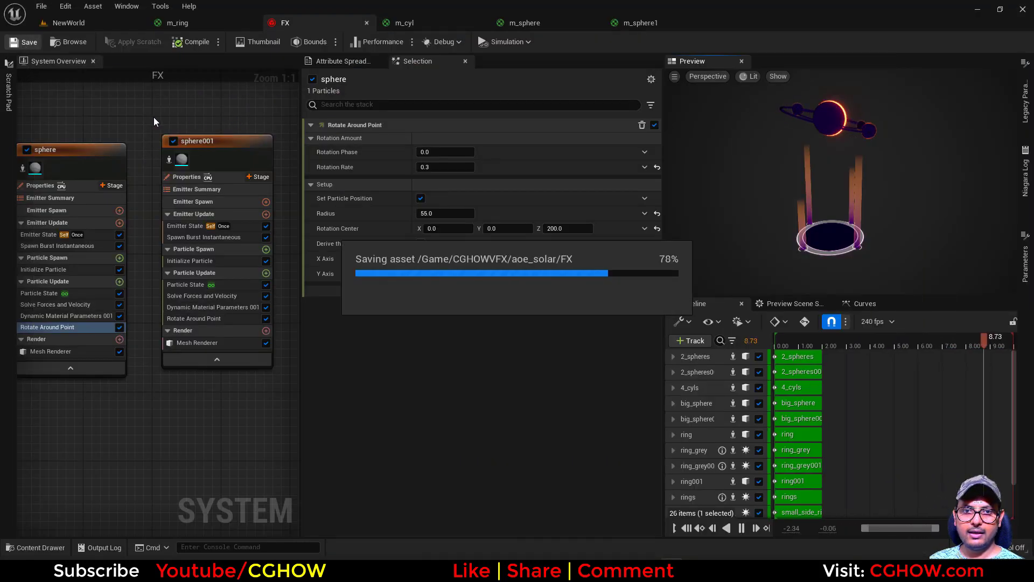
# Step: Duplicate the sphere001 emitter and name the copy aura
pyautogui.moveTo(169, 118); pyautogui.dragTo(25, 117, button='right')
pyautogui.click(64, 136)
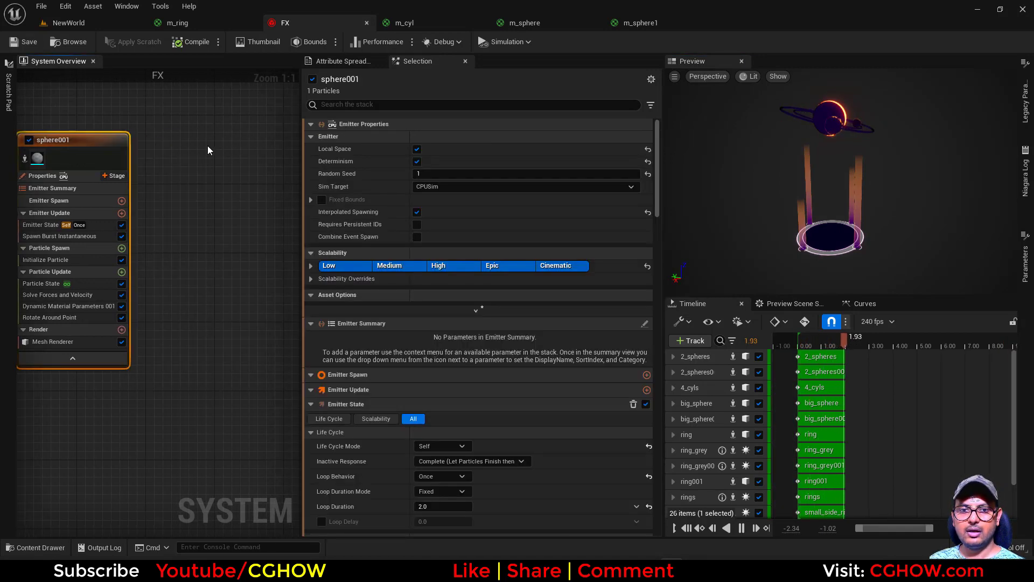
pyautogui.hotkey('ctrl', 'd')
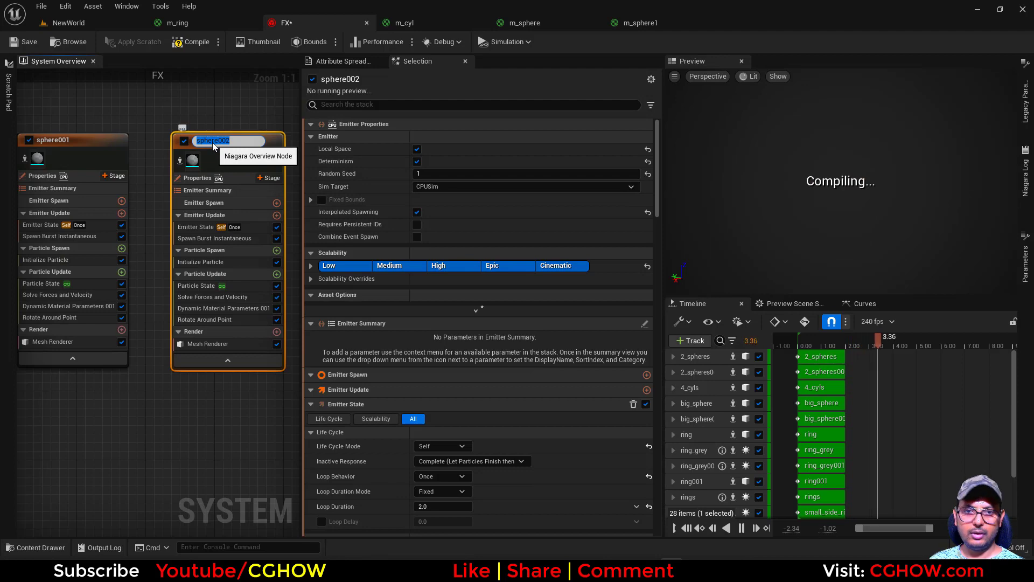
pyautogui.press('Return')
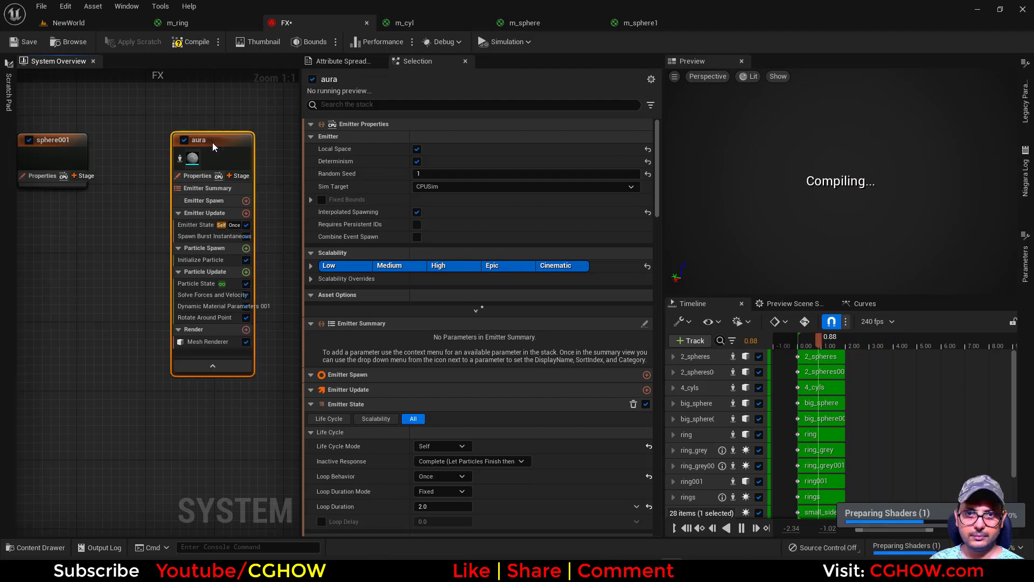
# Step: Replace the aura emitter's Mesh Renderer with a Sprite Renderer
pyautogui.click(169, 328)
pyautogui.press('Delete')
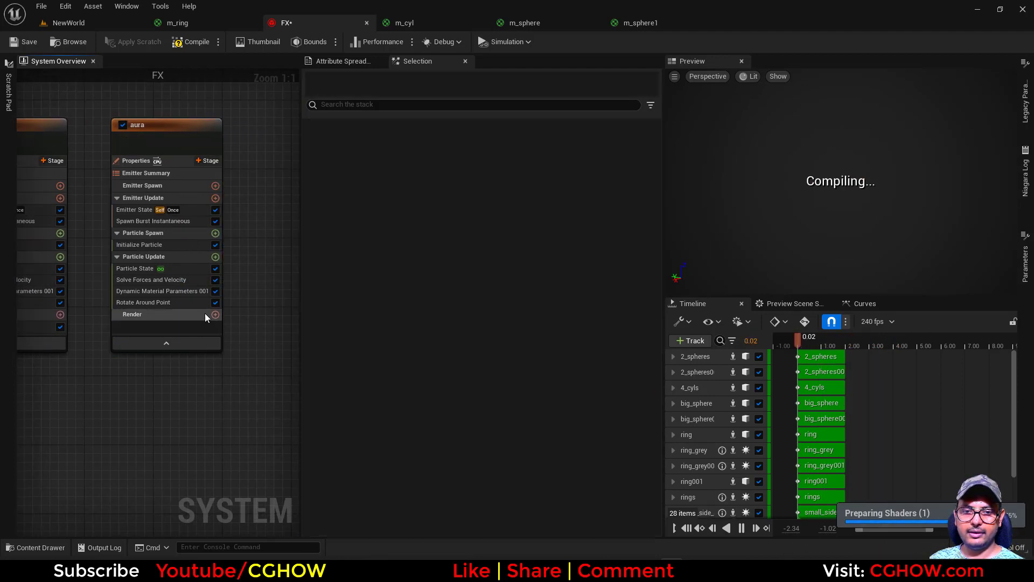
pyautogui.click(216, 304)
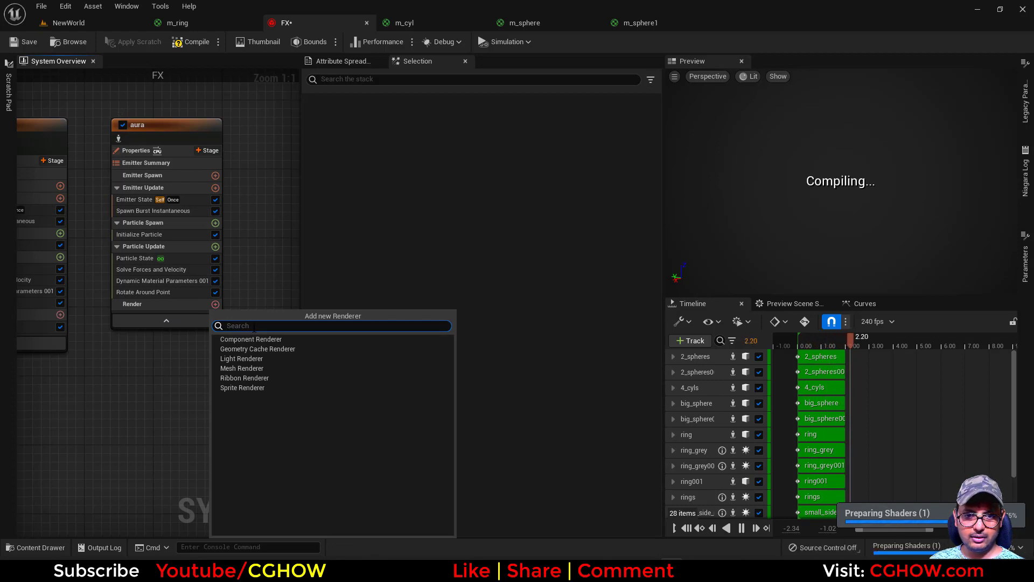
pyautogui.click(244, 387)
# Step: Assign the M_Radial_Add material to aura's Sprite Renderer and set its Alignment to Custom Alignment
pyautogui.click(467, 157)
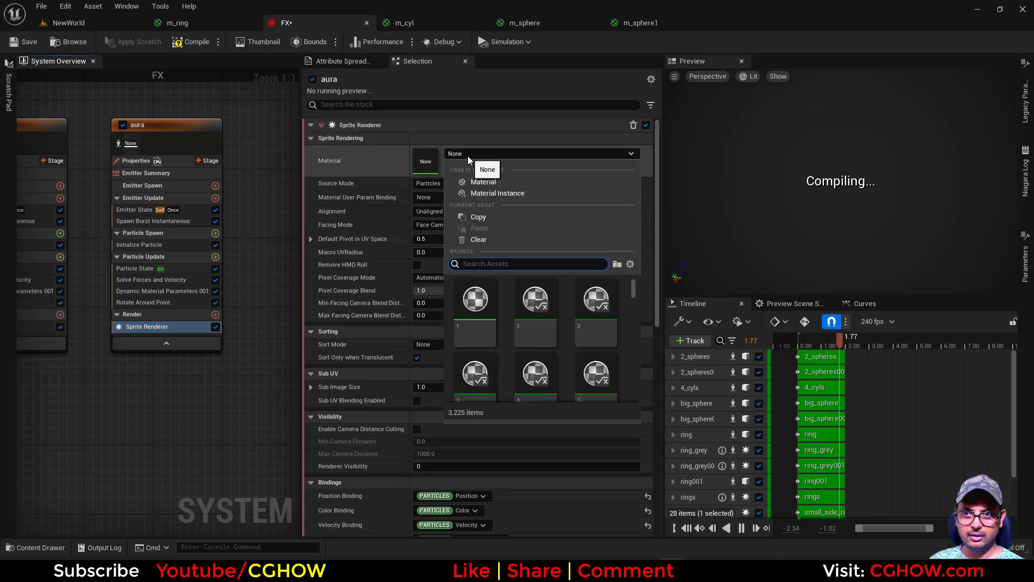
pyautogui.write('add')
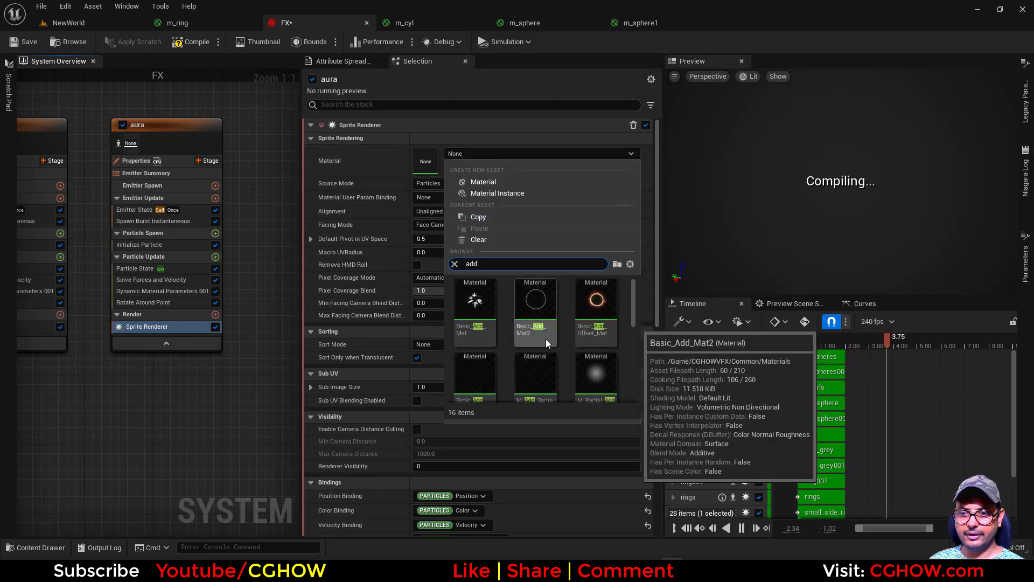
pyautogui.click(599, 299)
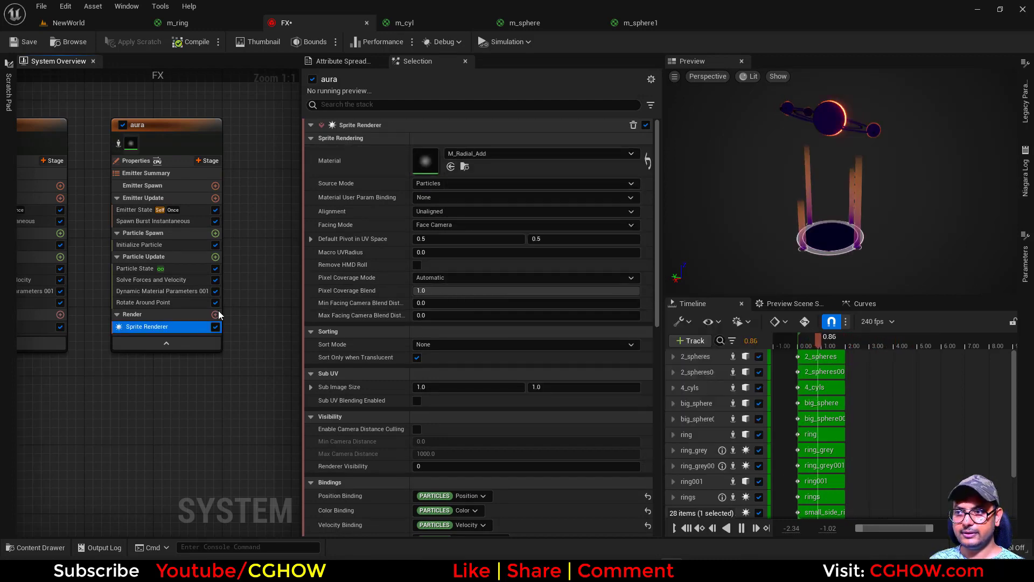
pyautogui.click(449, 212)
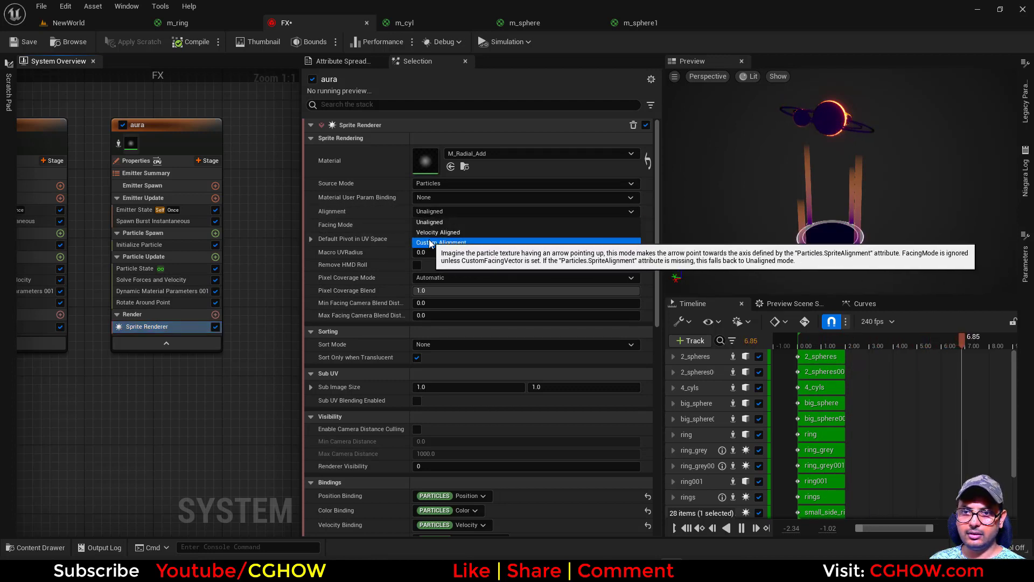
pyautogui.click(452, 243)
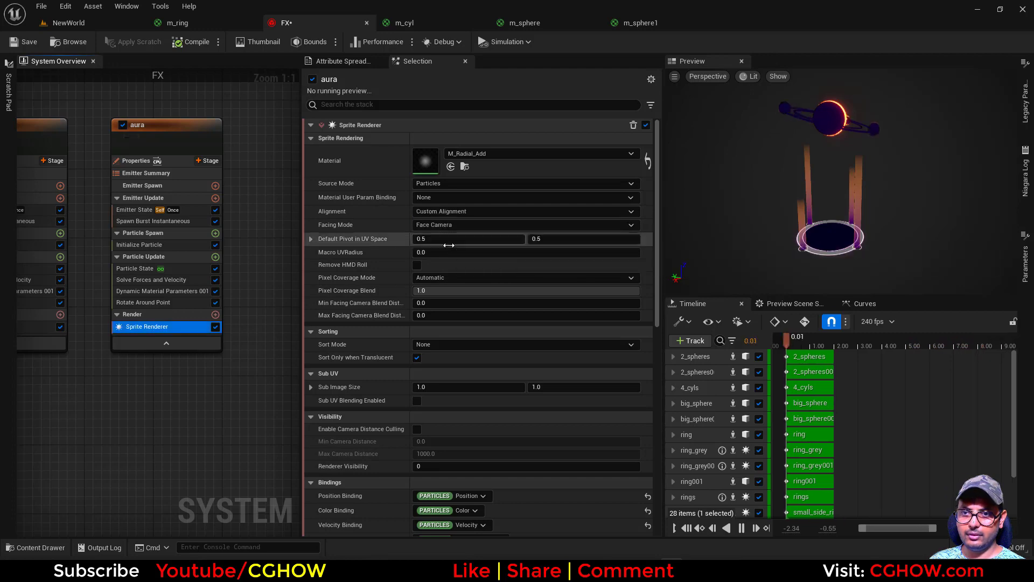
# Step: Delete the Rotate Around Point and Dynamic Material Parameters 001 modules from aura's Particle Update
pyautogui.click(153, 303)
pyautogui.press('Delete')
pyautogui.click(159, 292)
pyautogui.press('Delete')
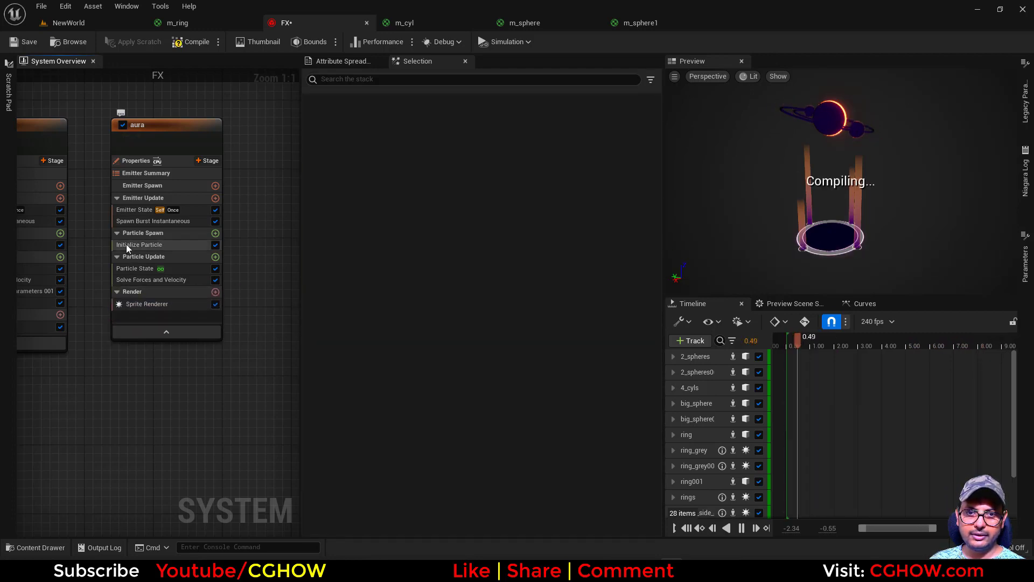
# Step: In aura's Initialize Particle, set Uniform Sprite Size to 200 and the colour to purple with R 0.220737, G 0, B 1.0
pyautogui.click(127, 245)
pyautogui.write('100')
pyautogui.press('Return')
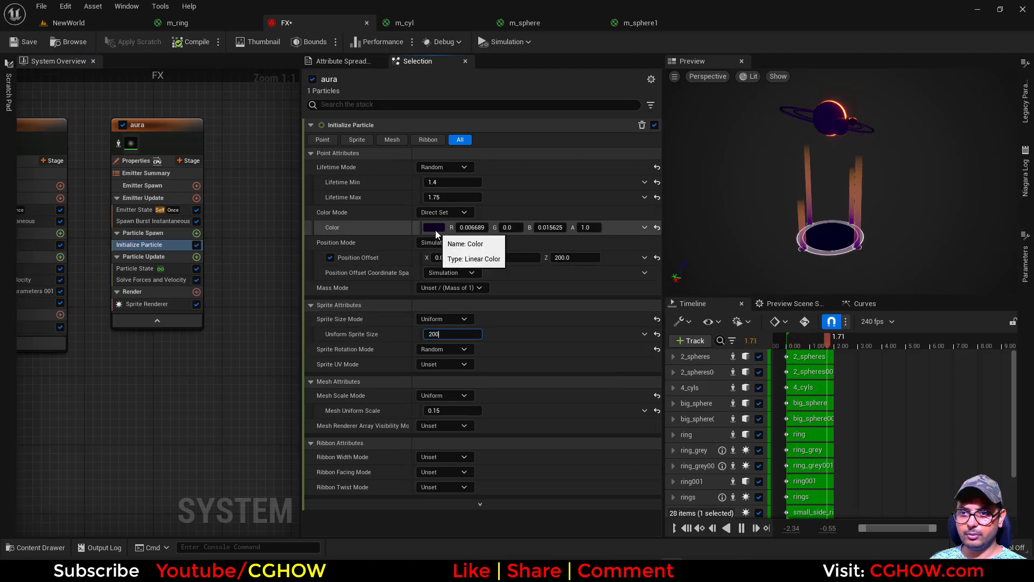
pyautogui.click(434, 227)
pyautogui.click(471, 285)
pyautogui.click(487, 276)
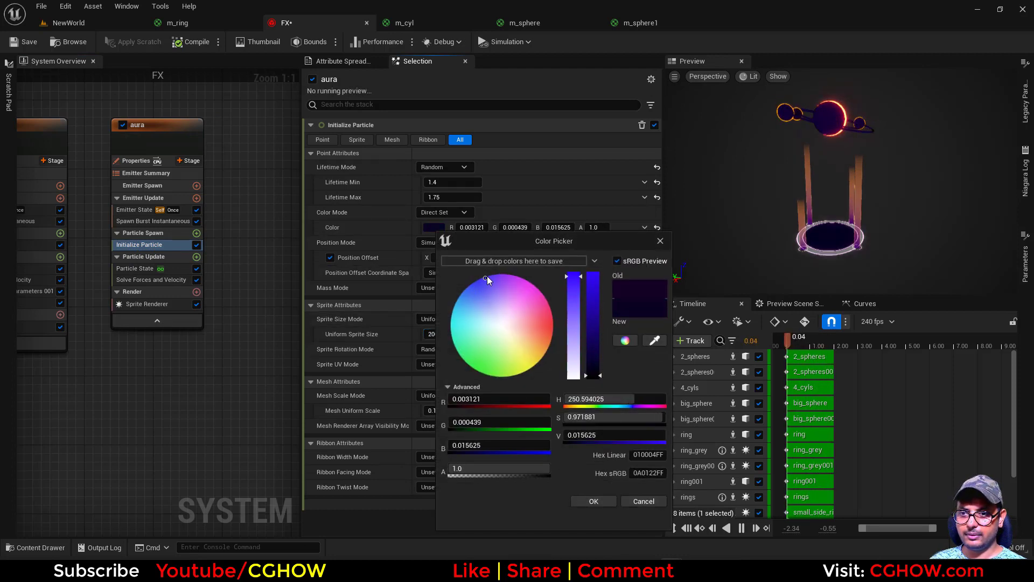
pyautogui.moveTo(587, 319); pyautogui.dragTo(597, 239)
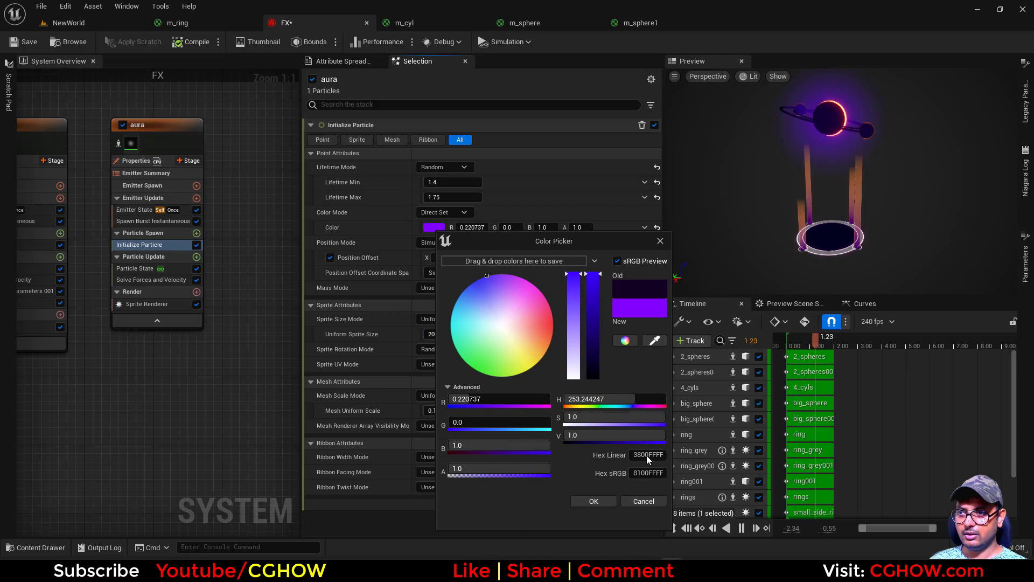
pyautogui.click(593, 501)
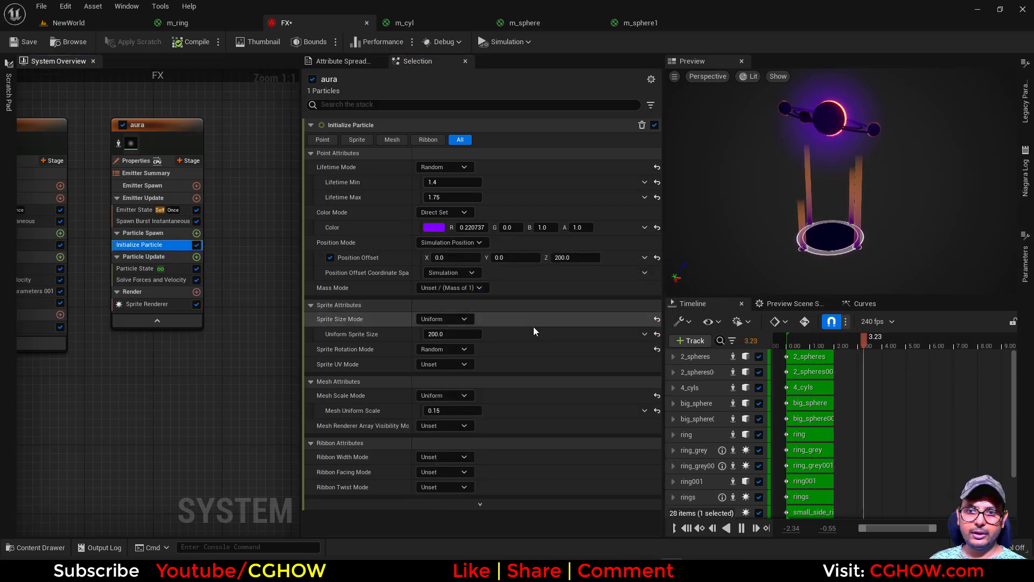
# Step: Set aura's Sprite Rotation Mode to Unset and its Sprite Renderer Alignment to Unaligned
pyautogui.click(453, 350)
pyautogui.click(458, 365)
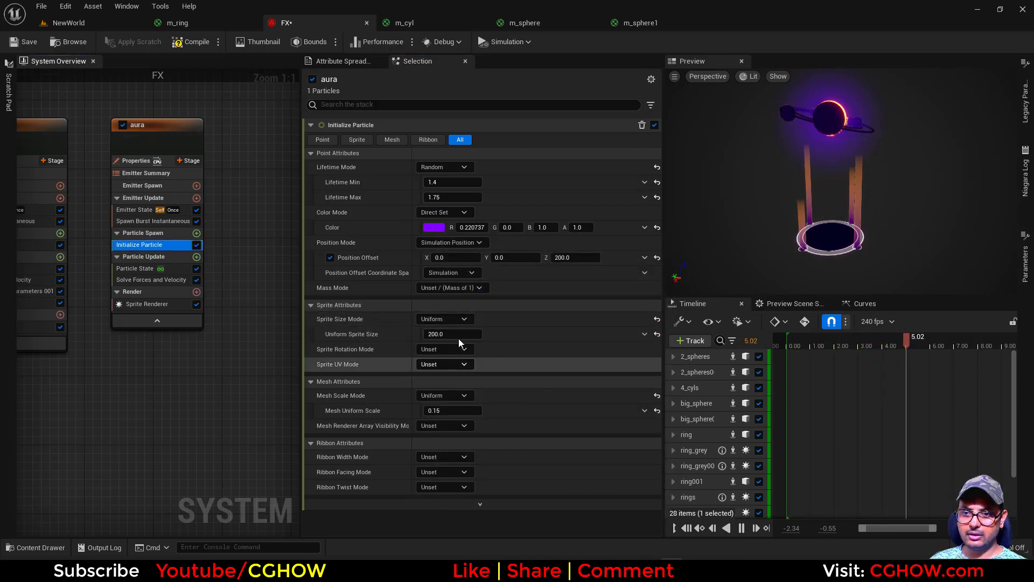
pyautogui.click(151, 304)
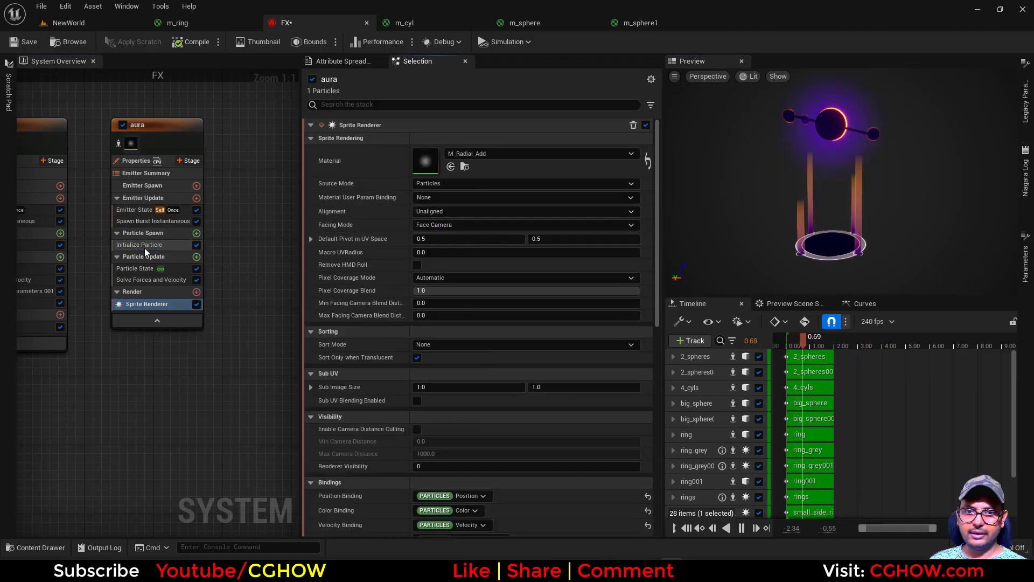
# Step: Switch aura's Sprite Size Mode to Non-Uniform and enter a Sprite Size of X 500, Y 100
pyautogui.click(144, 245)
pyautogui.click(446, 320)
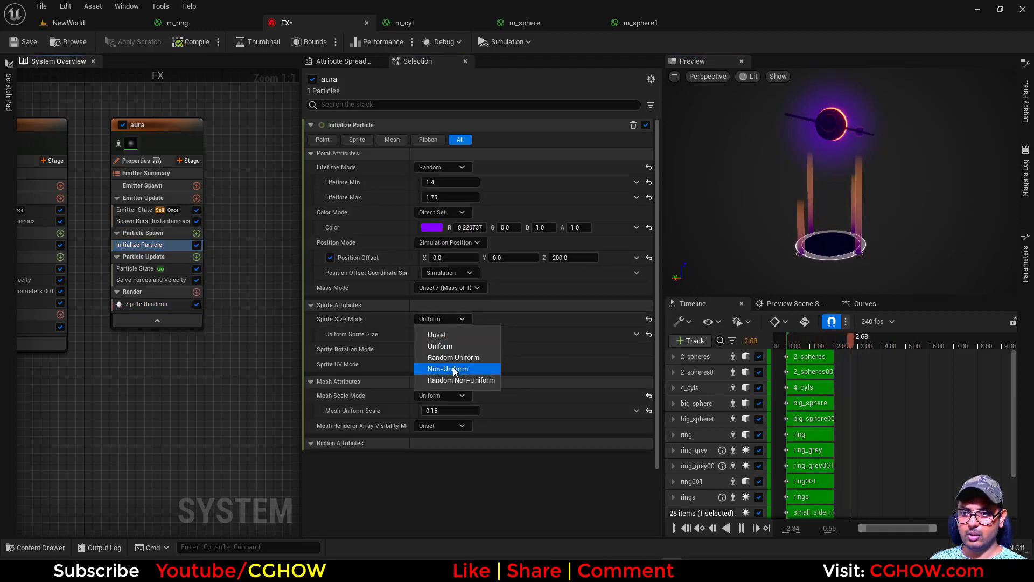
pyautogui.click(457, 358)
pyautogui.click(447, 319)
pyautogui.click(464, 369)
pyautogui.click(492, 334)
pyautogui.write('100')
pyautogui.click(455, 334)
pyautogui.write('500')
pyautogui.press('Return')
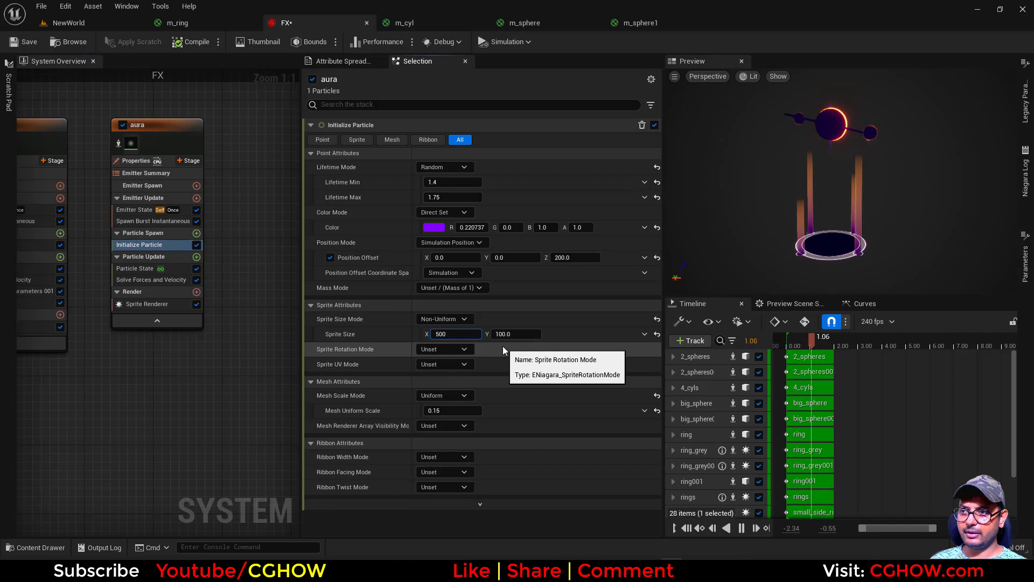
# Step: Set aura's Sprite Size X to 100 and try Y values of 500 and 200 before settling on 300
pyautogui.write('100')
pyautogui.click(503, 334)
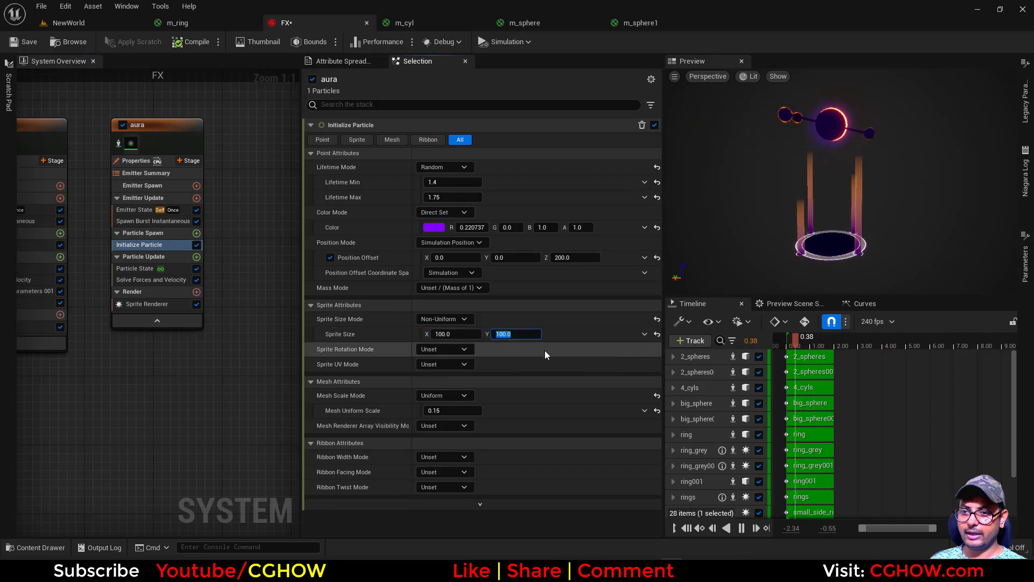
pyautogui.write('500')
pyautogui.press('Return')
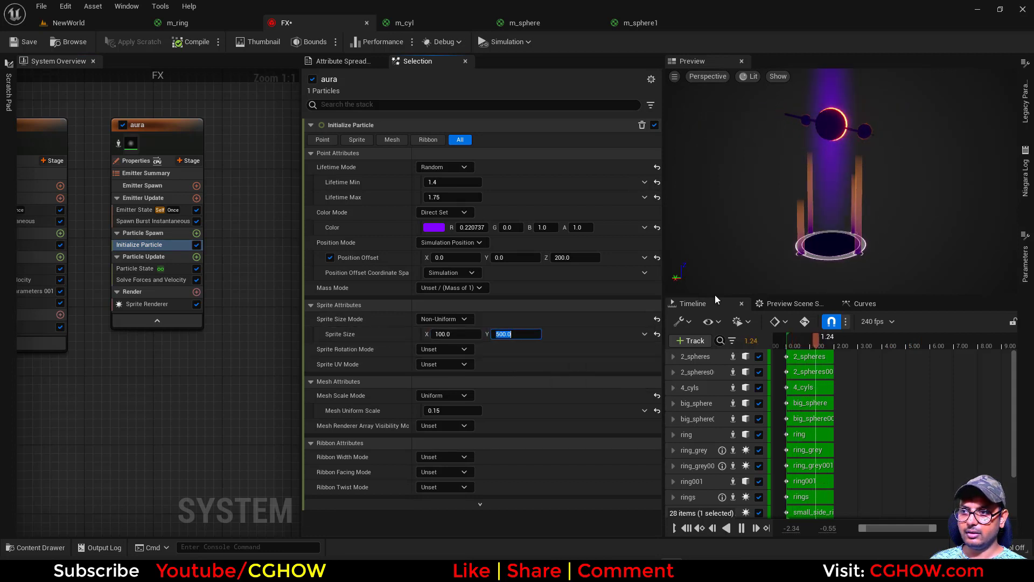
pyautogui.write('200')
pyautogui.press('Return')
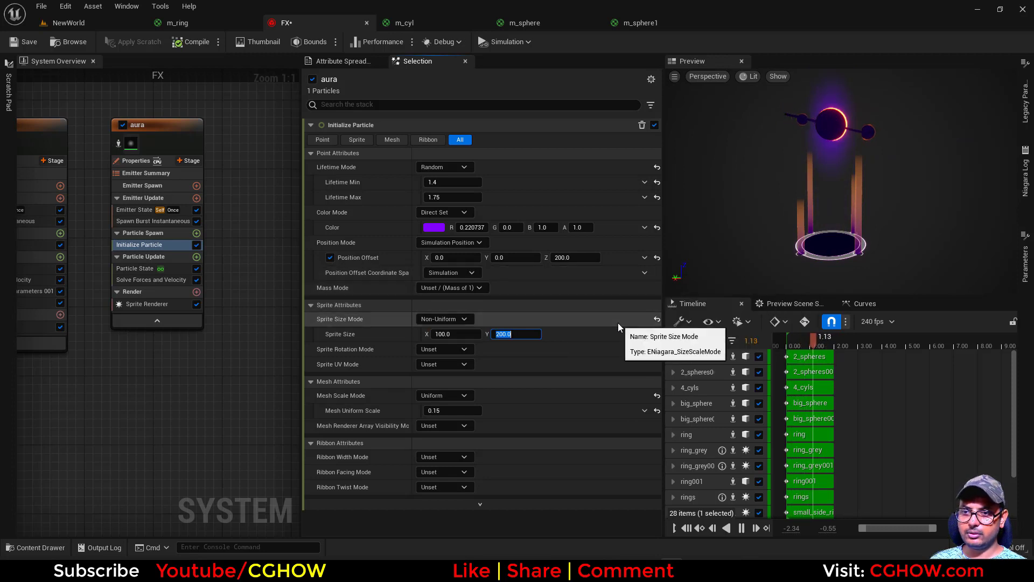
pyautogui.write('300')
pyautogui.press('Return')
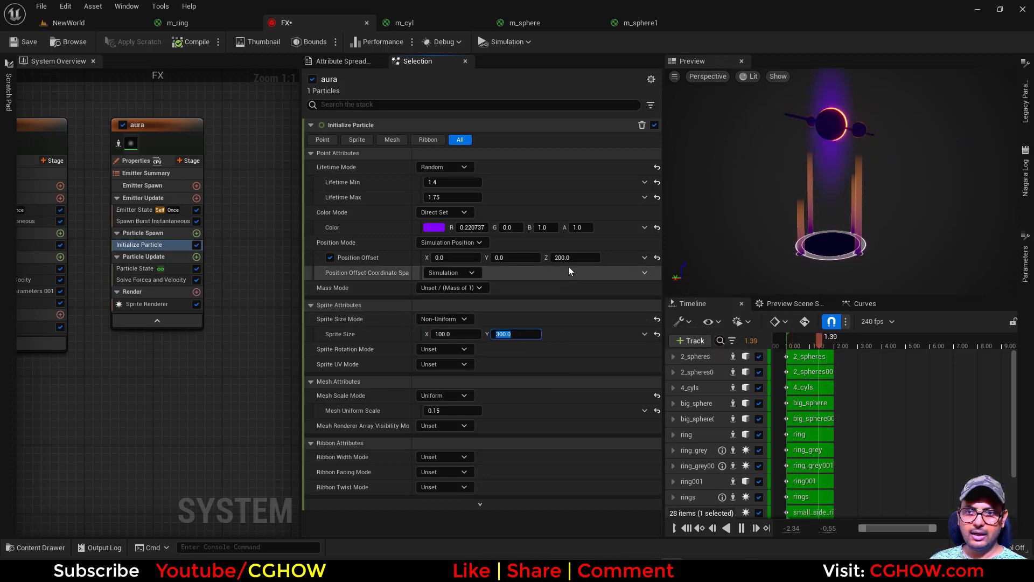
# Step: Lower aura's Position Offset Z to 138.348297 and set its colour alpha to 0.5
pyautogui.moveTo(574, 258); pyautogui.dragTo(544, 258)
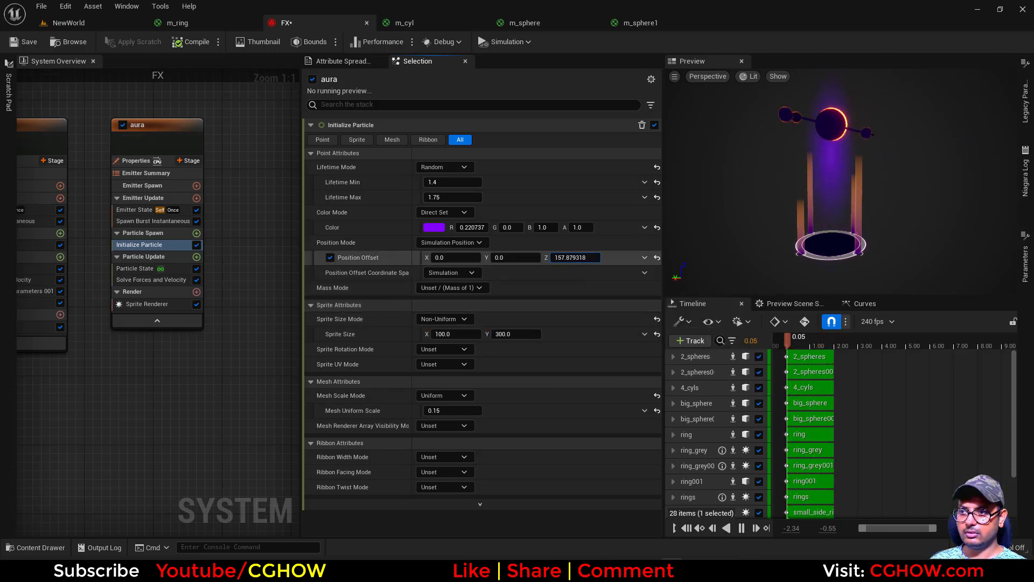
pyautogui.click(173, 221)
pyautogui.click(157, 245)
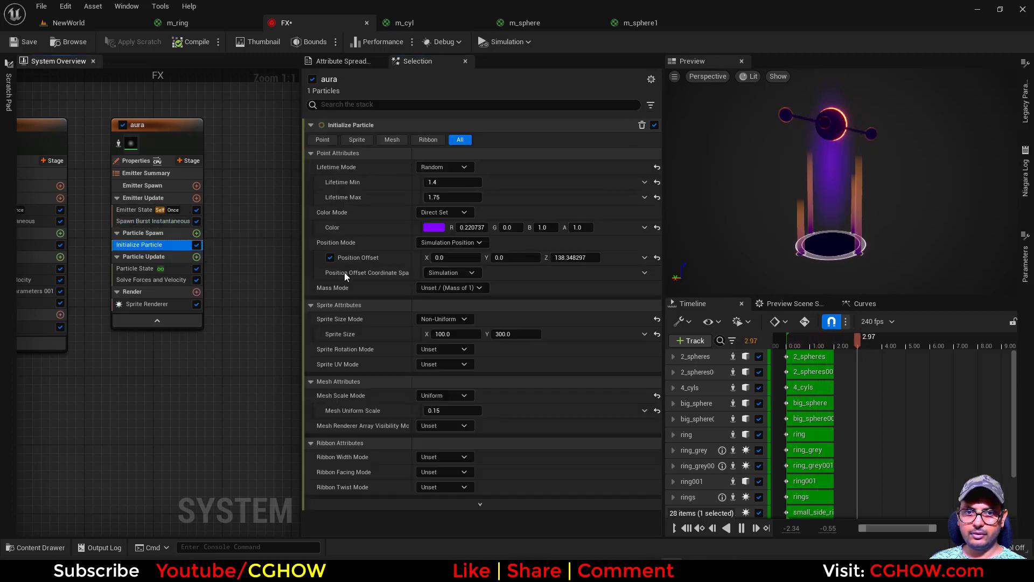
pyautogui.click(579, 228)
pyautogui.write('.5')
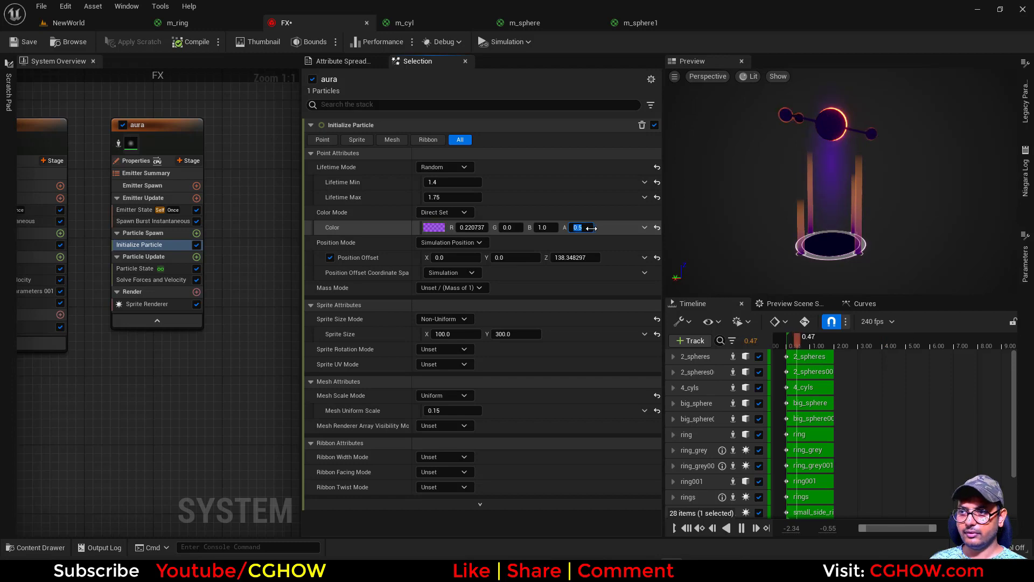
# Step: Compare the previewed effect with the concept reference image in the browser, examining the rings, orbiting spheres and flashes
pyautogui.moveTo(911, 208); pyautogui.dragTo(754, 216)
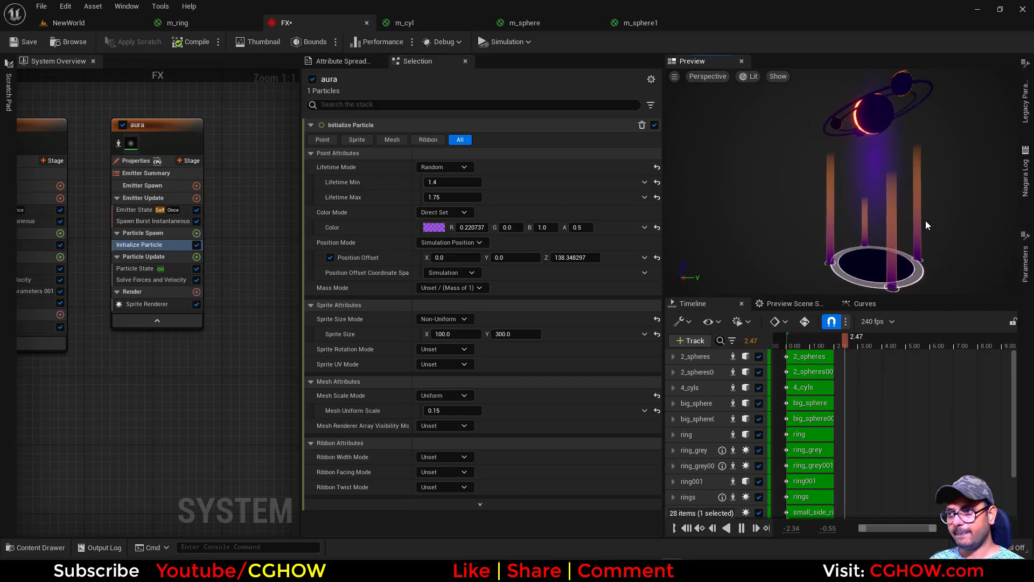
pyautogui.moveTo(927, 225); pyautogui.dragTo(882, 216, button='middle')
pyautogui.moveTo(857, 238); pyautogui.dragTo(894, 239)
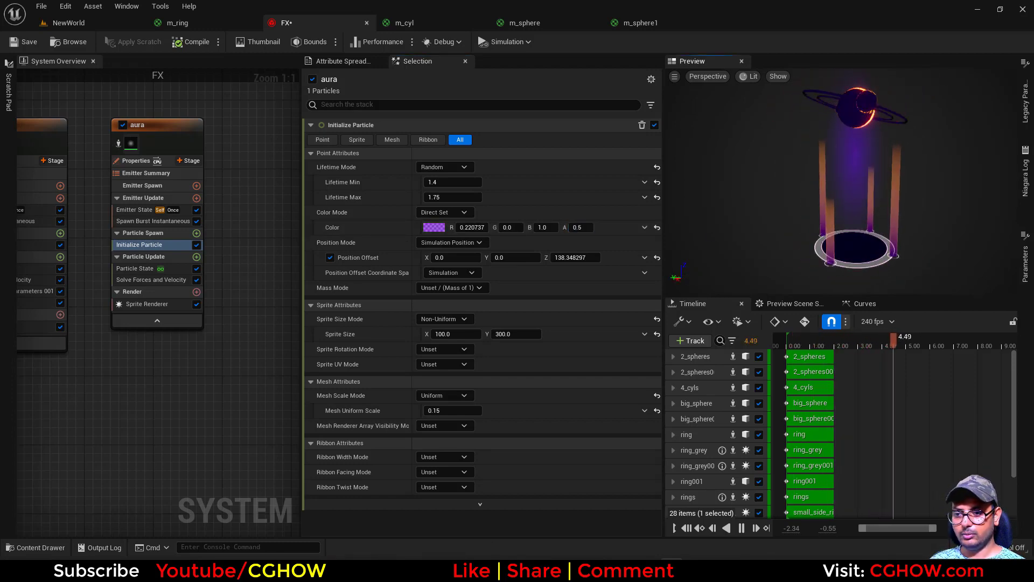
pyautogui.click(542, 568)
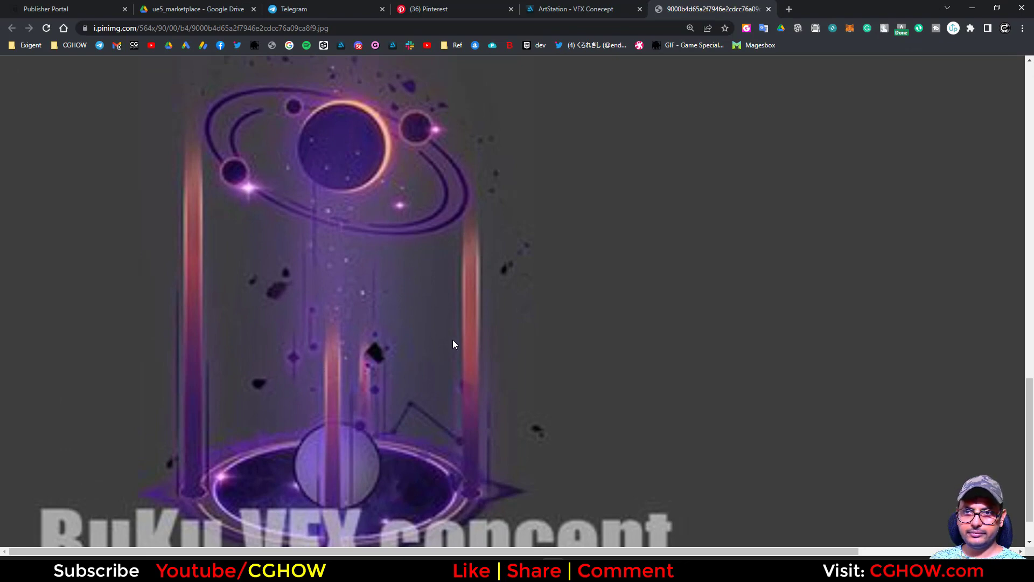
pyautogui.scroll(-1, 436, 388)
pyautogui.scroll(2, 332, 395)
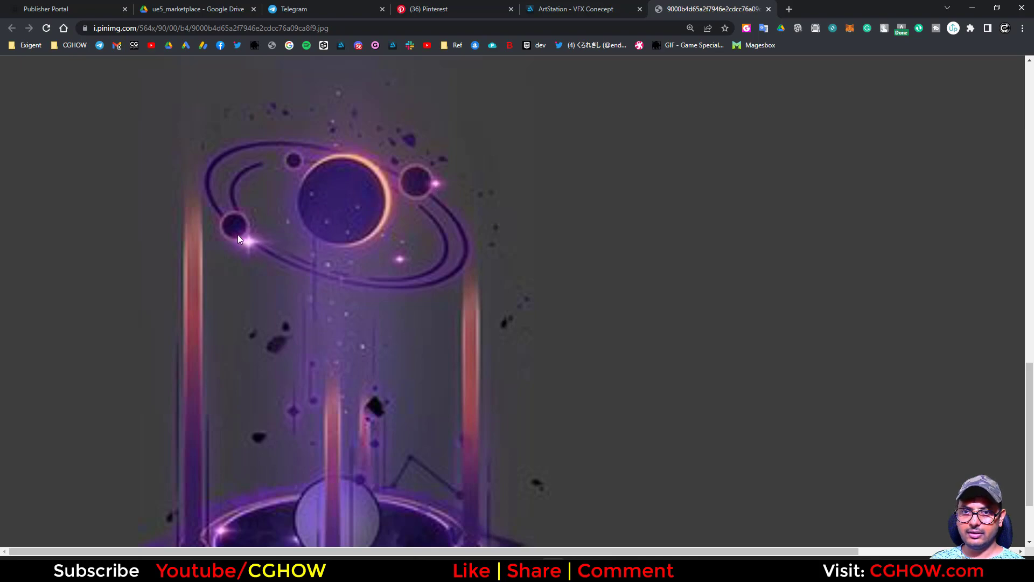
pyautogui.click(980, 10)
# Step: Duplicate the 2_spheres emitter and place the copy beneath the original in the system overview
pyautogui.moveTo(97, 191); pyautogui.dragTo(178, 193, button='right')
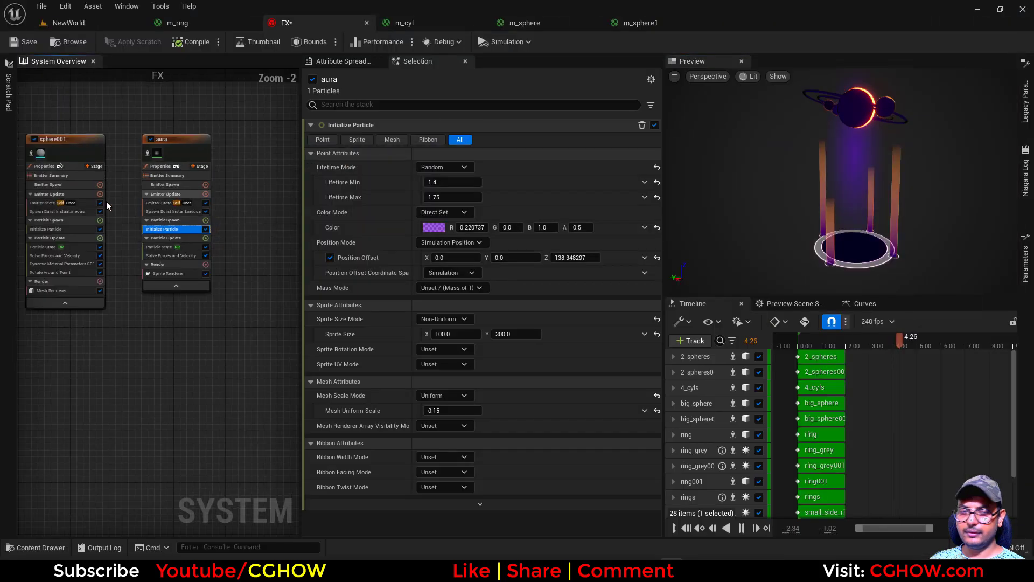
pyautogui.moveTo(46, 127); pyautogui.dragTo(263, 122, button='right')
pyautogui.moveTo(126, 131); pyautogui.dragTo(212, 140, button='right')
pyautogui.click(211, 141)
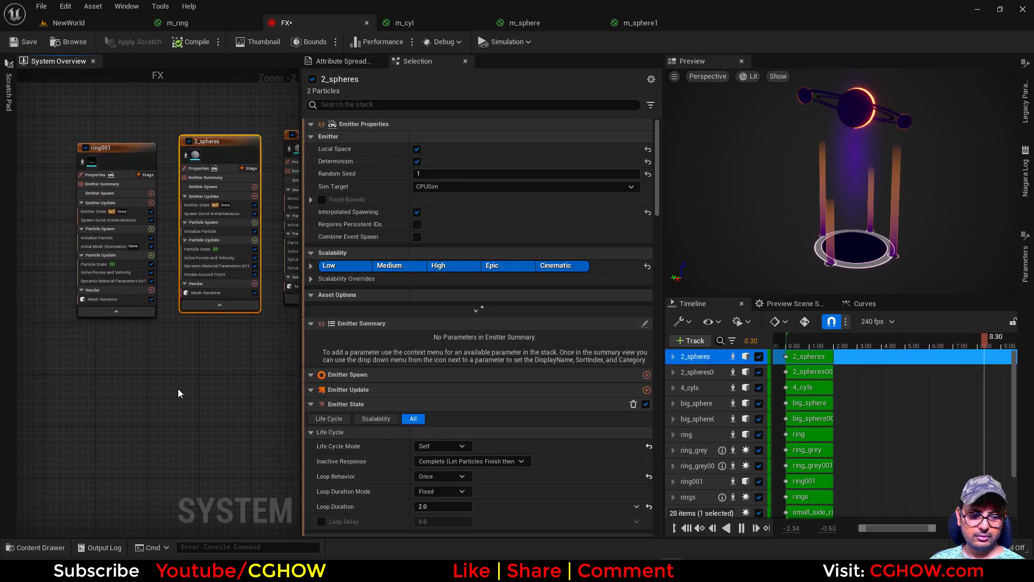
pyautogui.moveTo(179, 393); pyautogui.dragTo(100, 394, button='right')
pyautogui.click(105, 157)
pyautogui.click(105, 157)
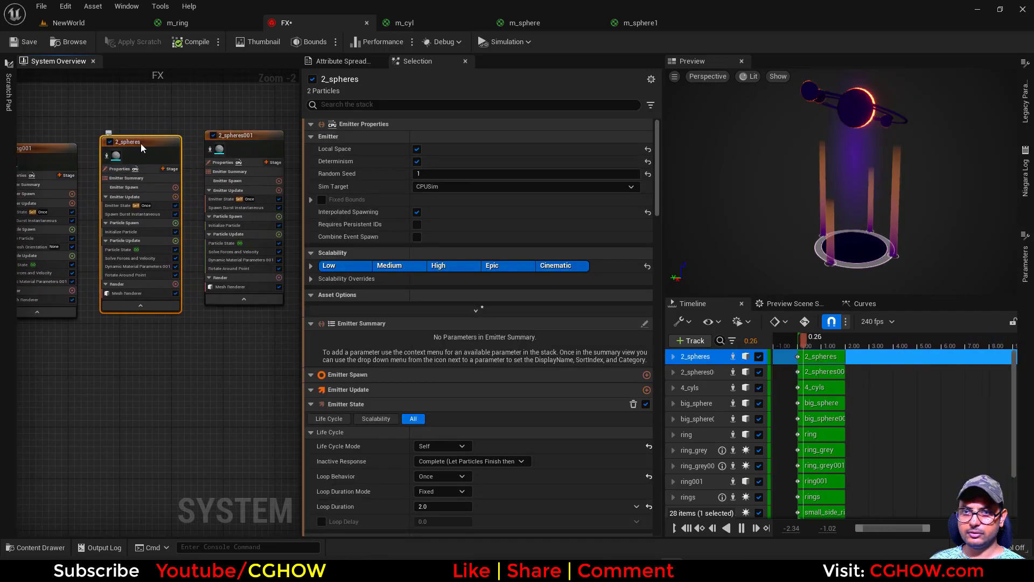
pyautogui.click(101, 330)
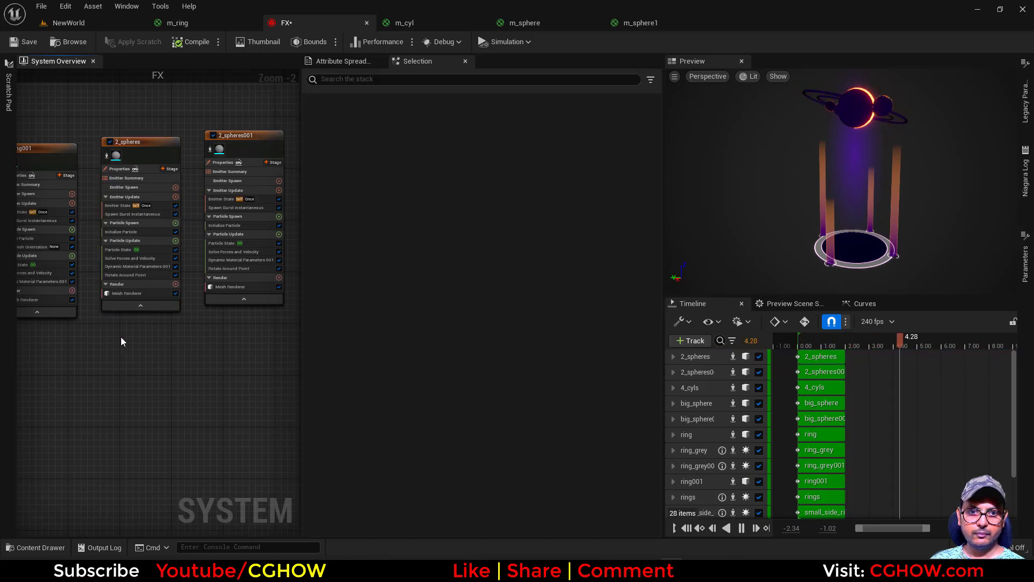
pyautogui.scroll(-2, 121, 337)
pyautogui.scroll(3, 125, 334)
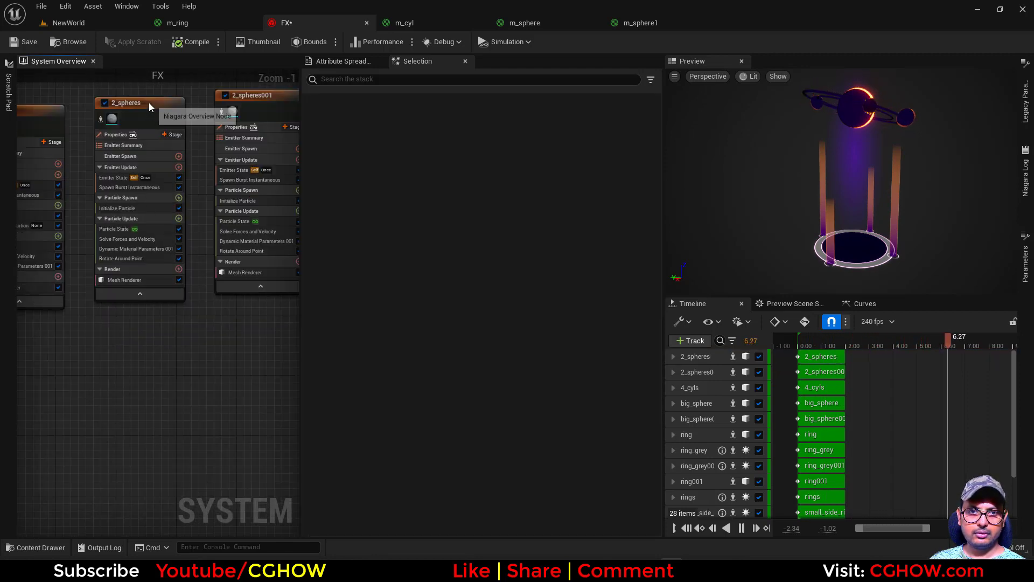
pyautogui.click(131, 301)
pyautogui.click(106, 328)
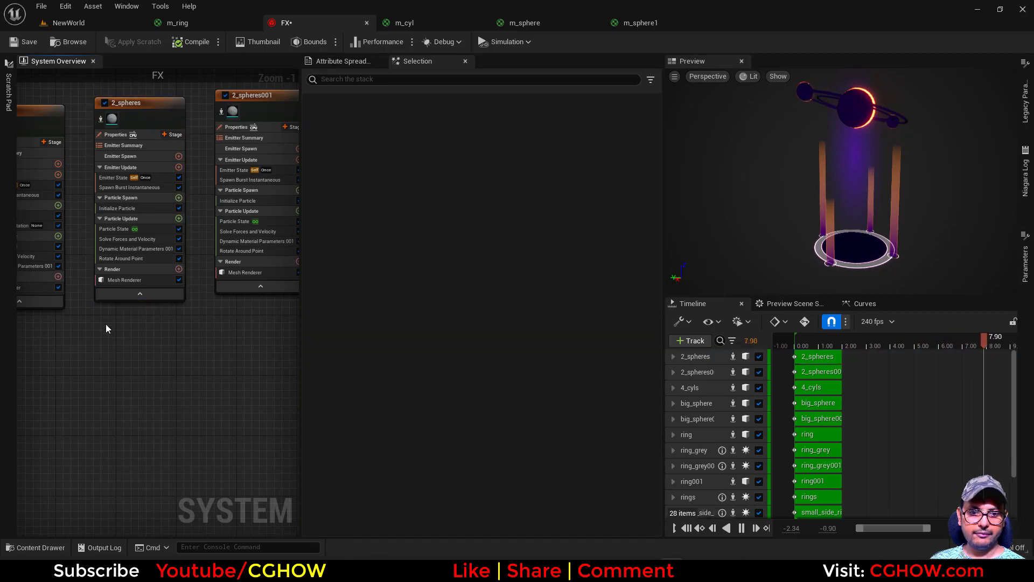
pyautogui.hotkey('ctrl', 'v')
pyautogui.scroll(-2, 121, 332)
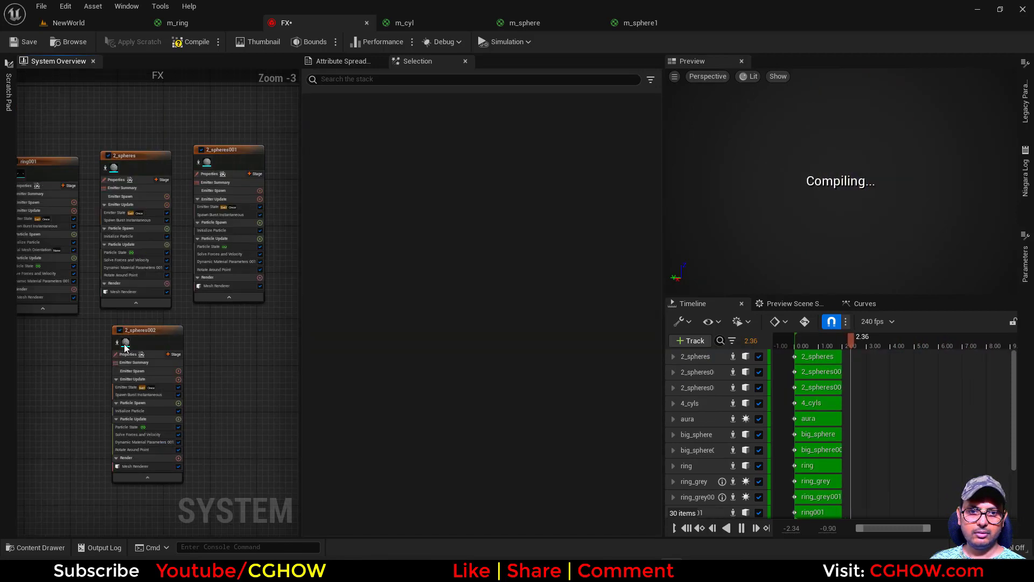
# Step: Rename the duplicated spheres emitter to 2_flash
pyautogui.scroll(3, 134, 334)
pyautogui.doubleClick(139, 327)
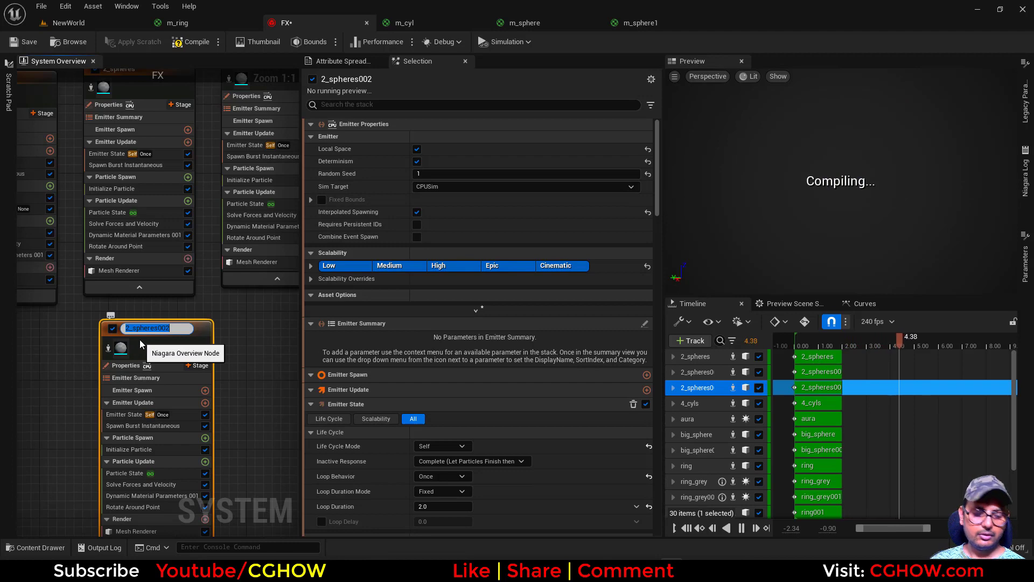
pyautogui.write('2_flas')
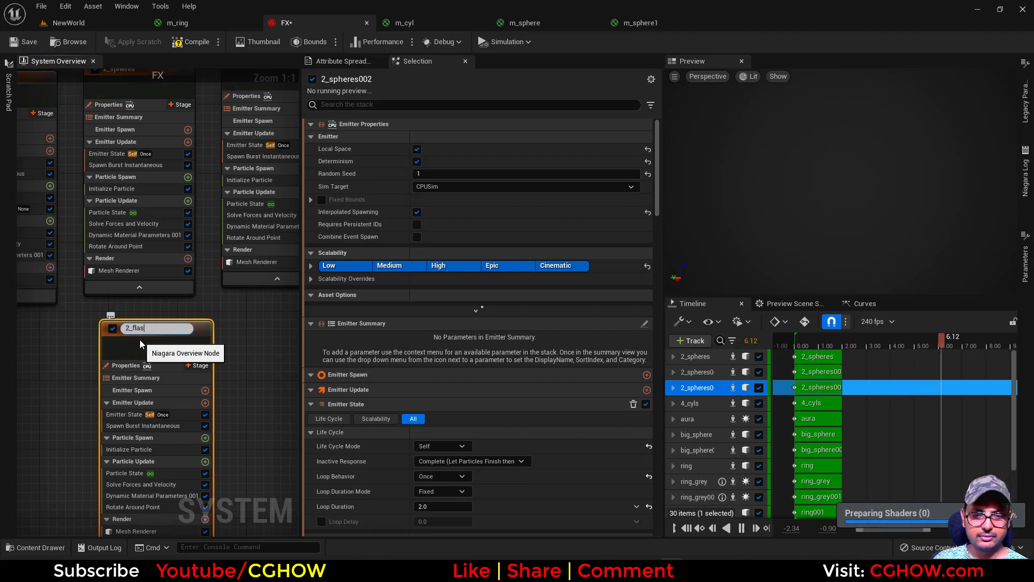
pyautogui.write('h')
pyautogui.press('Return')
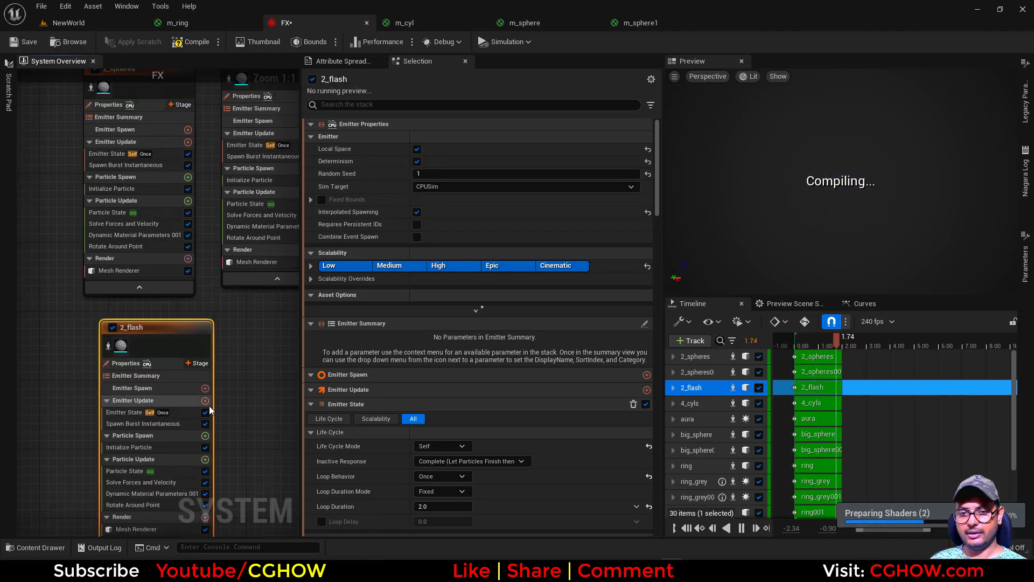
# Step: Replace the Mesh Renderer of the 2_flash emitter with a Sprite Renderer
pyautogui.moveTo(237, 387); pyautogui.dragTo(249, 315, button='right')
pyautogui.click(159, 455)
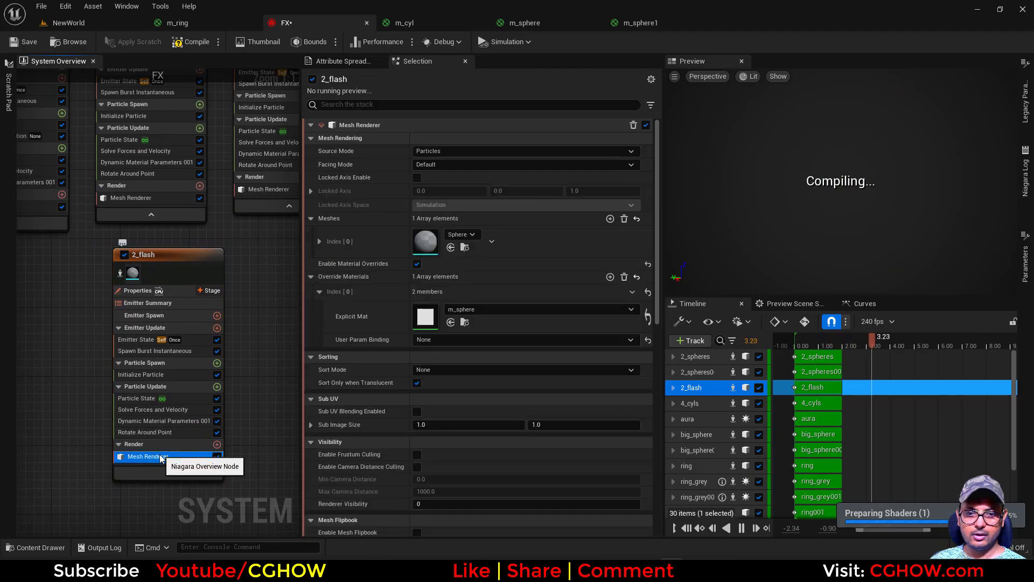
pyautogui.press('Delete')
pyautogui.click(217, 434)
pyautogui.click(261, 279)
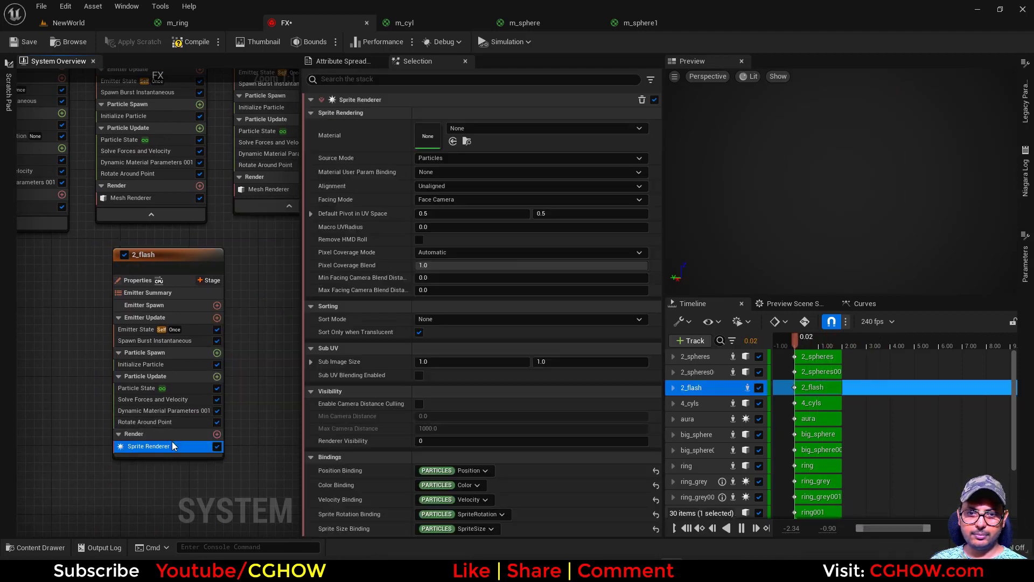
# Step: Search the materials for flash and assign Flash01_Mat to 2_flash's Sprite Renderer
pyautogui.click(467, 156)
pyautogui.write('f')
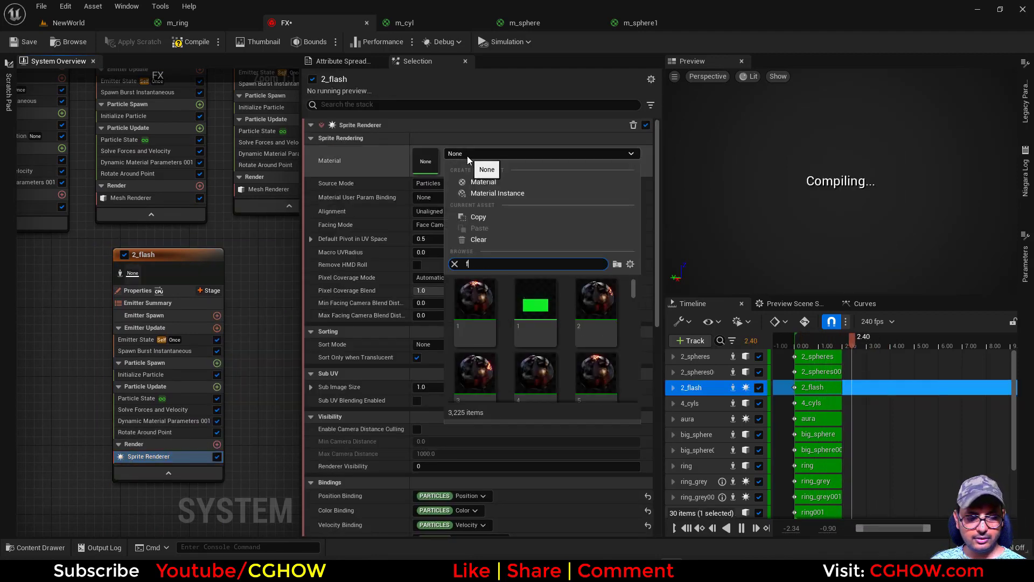
pyautogui.write('lash')
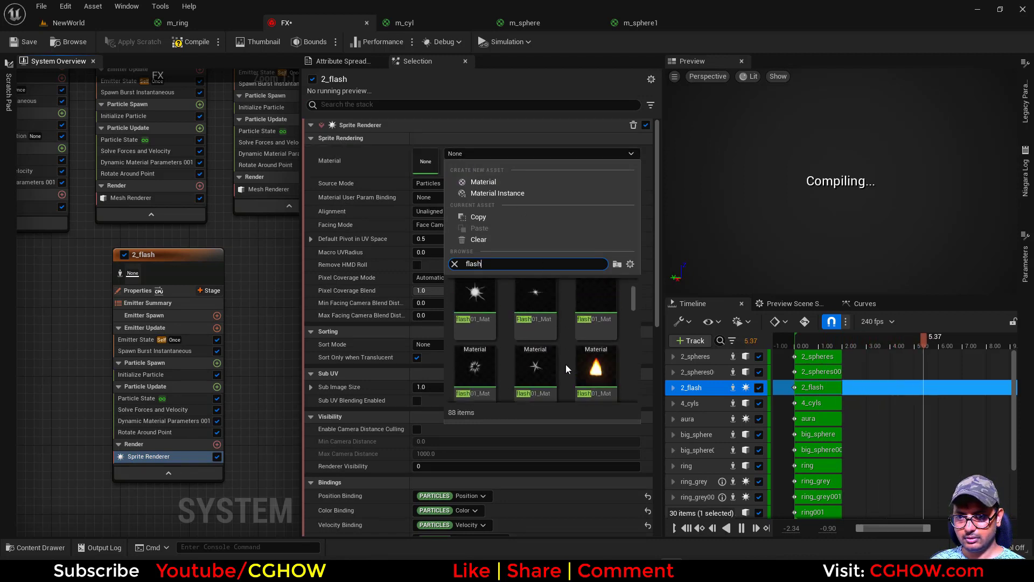
pyautogui.click(541, 297)
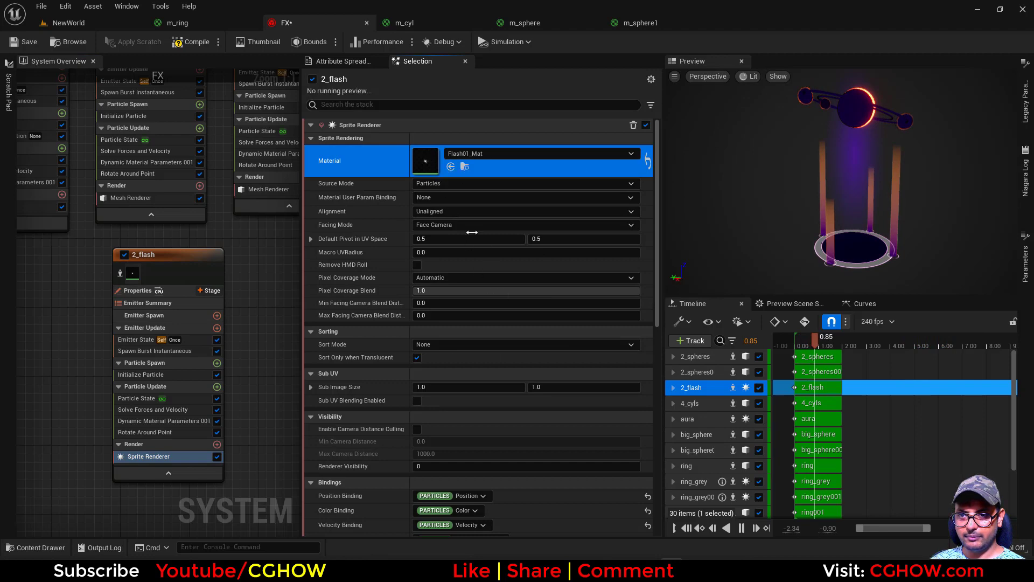
# Step: Inspect Flash01_Mat's node graph and its texture samples, locate the material in the content folders, and return to the FX system
pyautogui.doubleClick(426, 163)
pyautogui.click(295, 324)
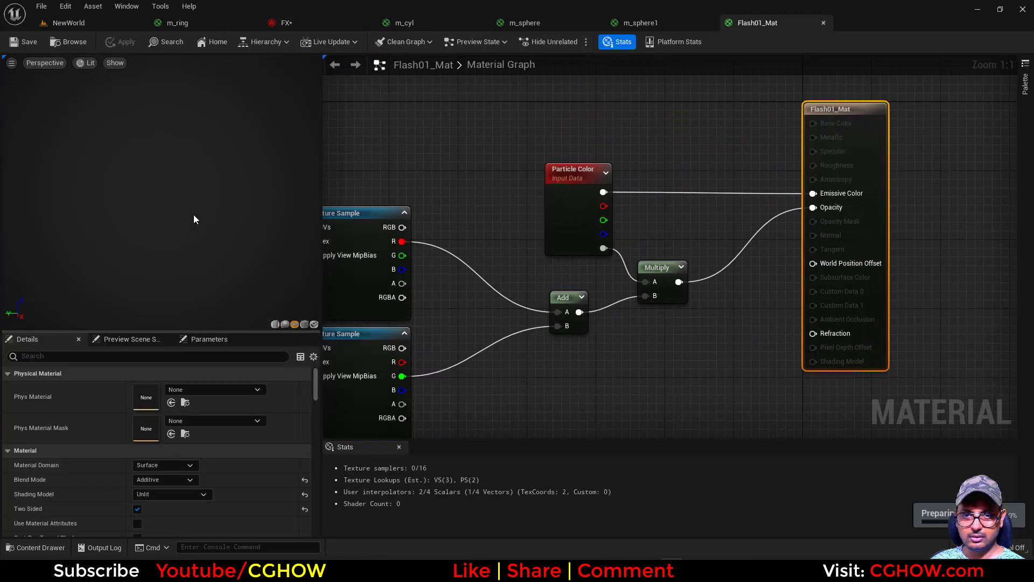
pyautogui.moveTo(432, 348); pyautogui.dragTo(673, 319, button='right')
pyautogui.moveTo(452, 403); pyautogui.dragTo(485, 383, button='right')
pyautogui.click(592, 246)
pyautogui.click(598, 353)
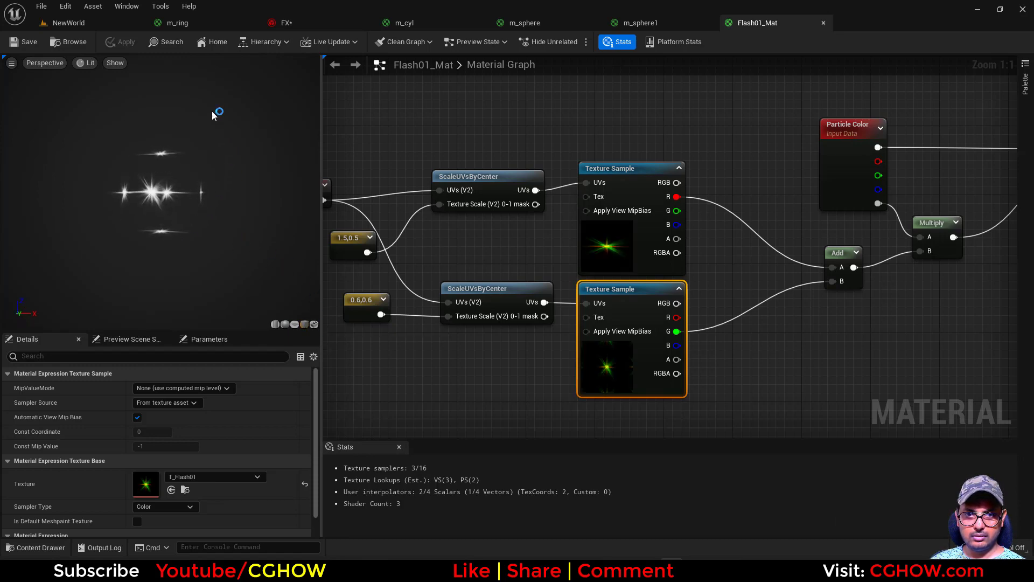
pyautogui.click(64, 42)
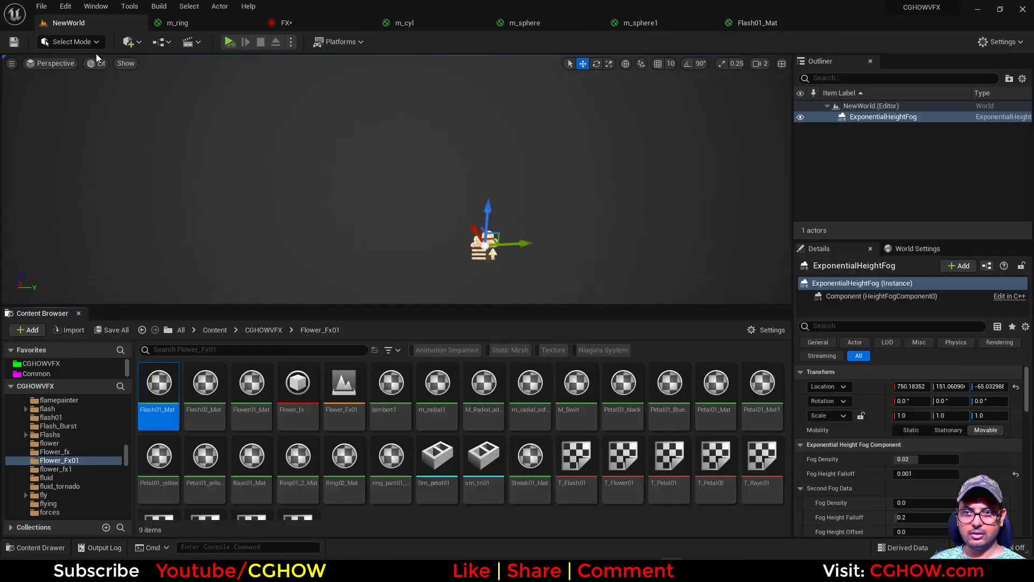
pyautogui.click(281, 23)
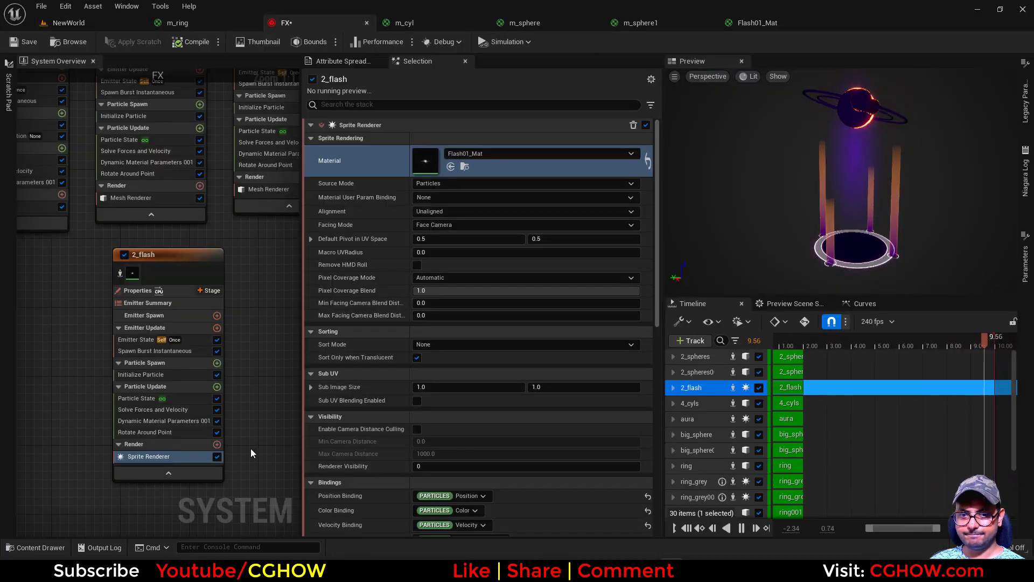
# Step: Set 2_flash's Uniform Sprite Size to 84.109138 and check the emitter briefly in isolation
pyautogui.click(142, 376)
pyautogui.moveTo(442, 334); pyautogui.dragTo(458, 334)
pyautogui.moveTo(951, 223); pyautogui.dragTo(943, 256)
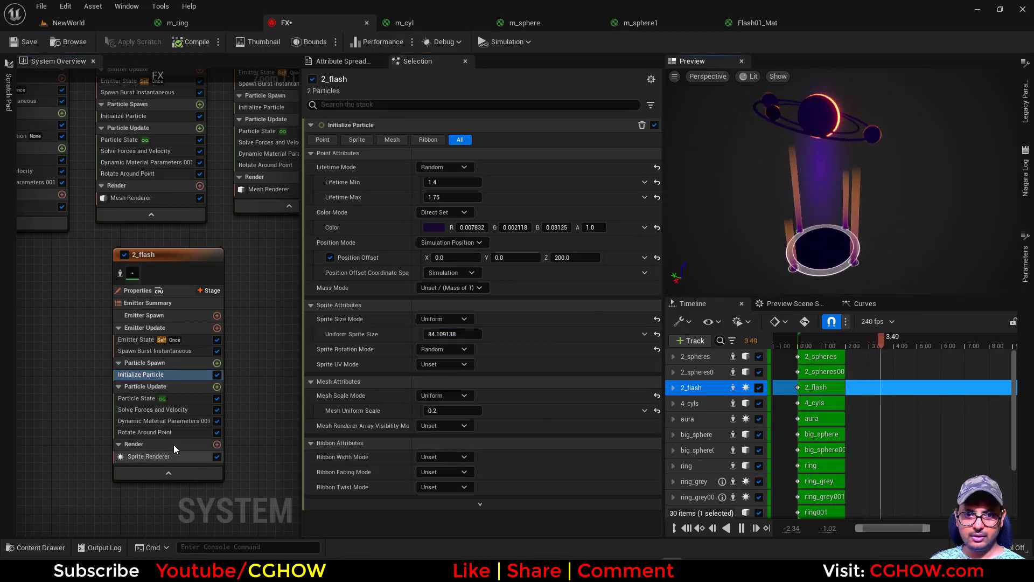
pyautogui.click(121, 275)
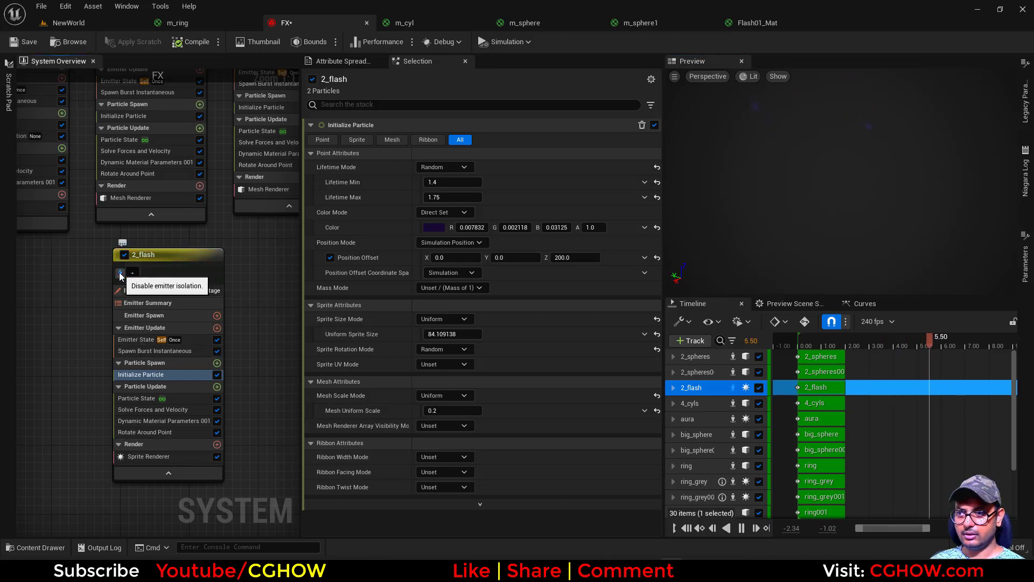
pyautogui.click(120, 275)
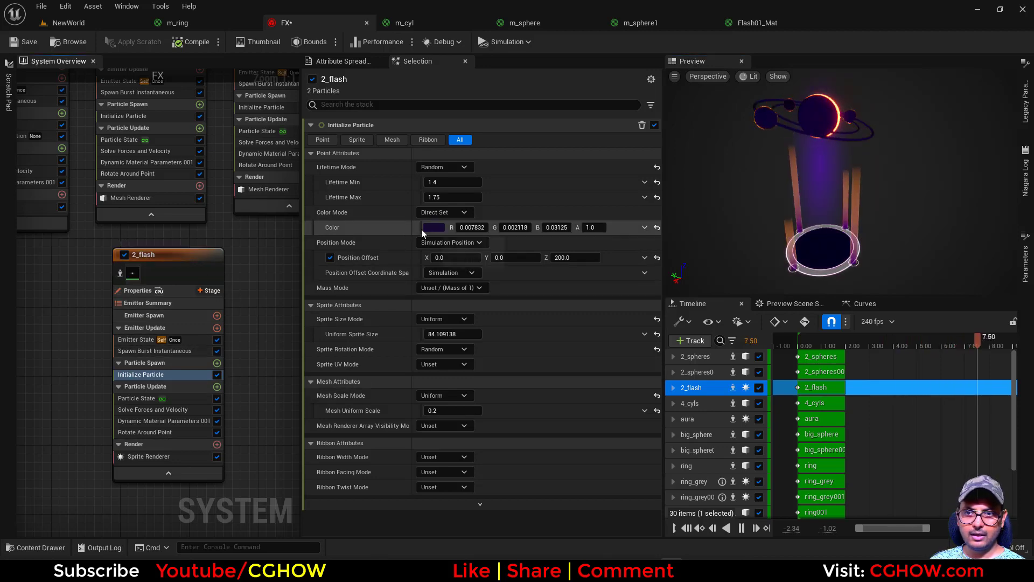
# Step: Set 2_flash's particle colour to a glowing purple with a brightness value of 10
pyautogui.hotkey('alt', 'Tab')
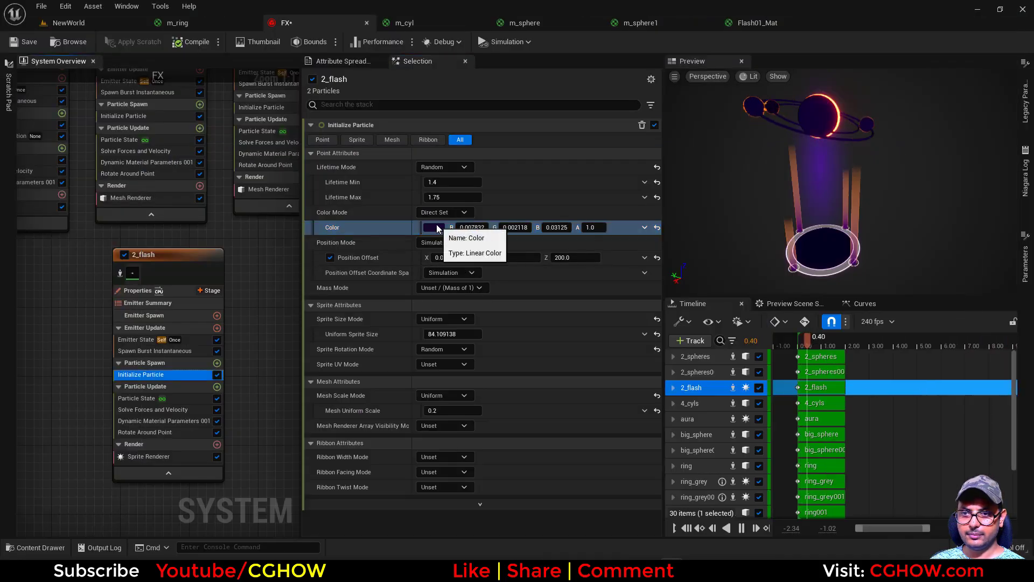
pyautogui.click(434, 227)
pyautogui.moveTo(592, 322); pyautogui.dragTo(593, 265)
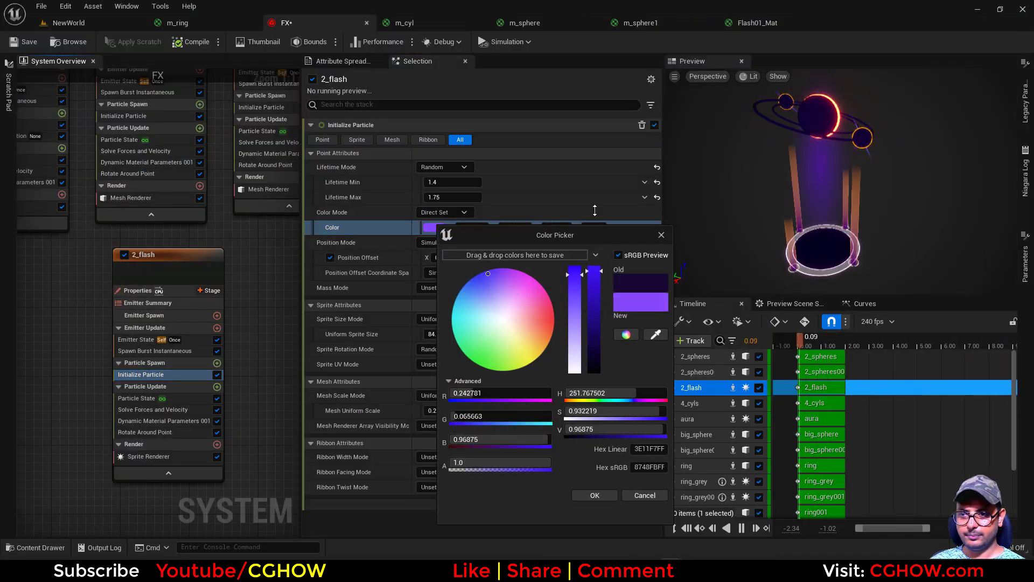
pyautogui.click(599, 429)
pyautogui.write('10')
pyautogui.press('Return')
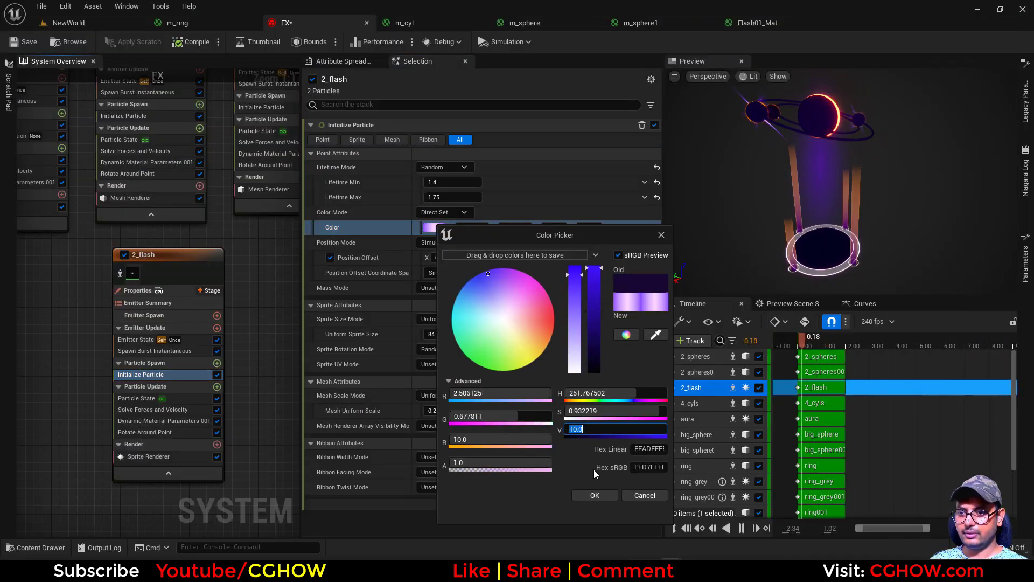
pyautogui.click(601, 494)
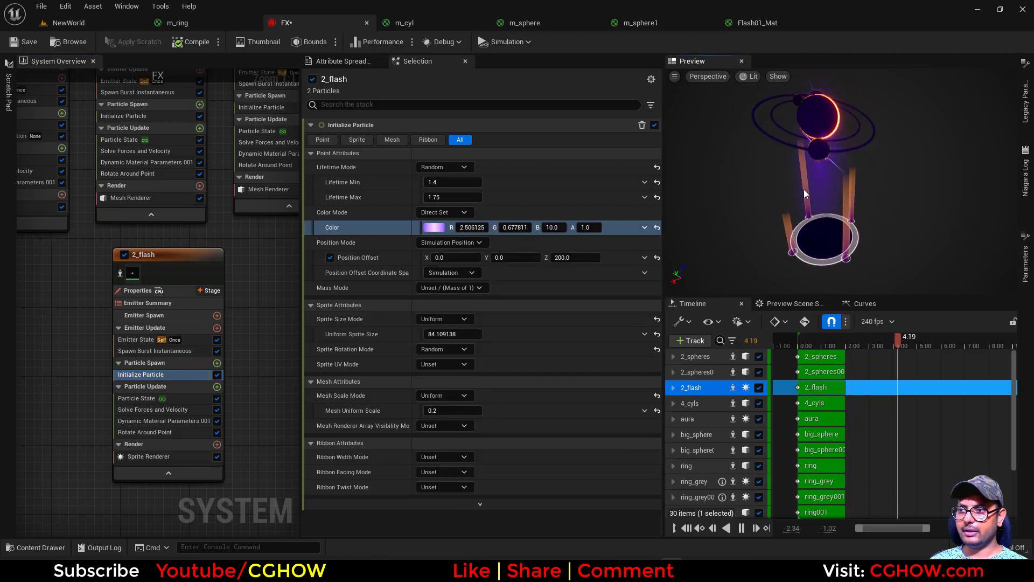
# Step: Set 2_flash's Sprite Rotation Mode to Unset
pyautogui.moveTo(804, 189); pyautogui.dragTo(862, 239)
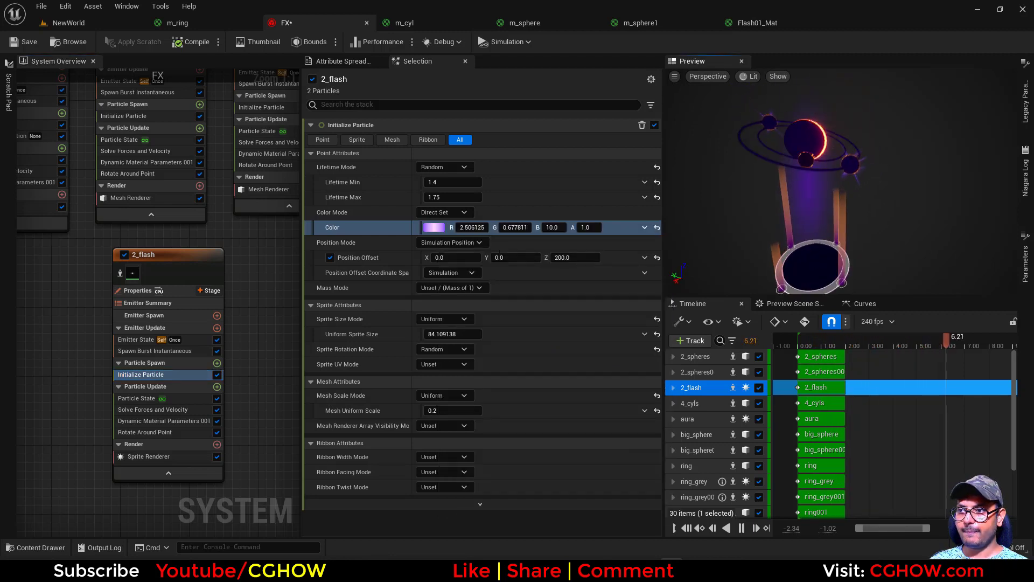
pyautogui.click(460, 350)
pyautogui.click(464, 364)
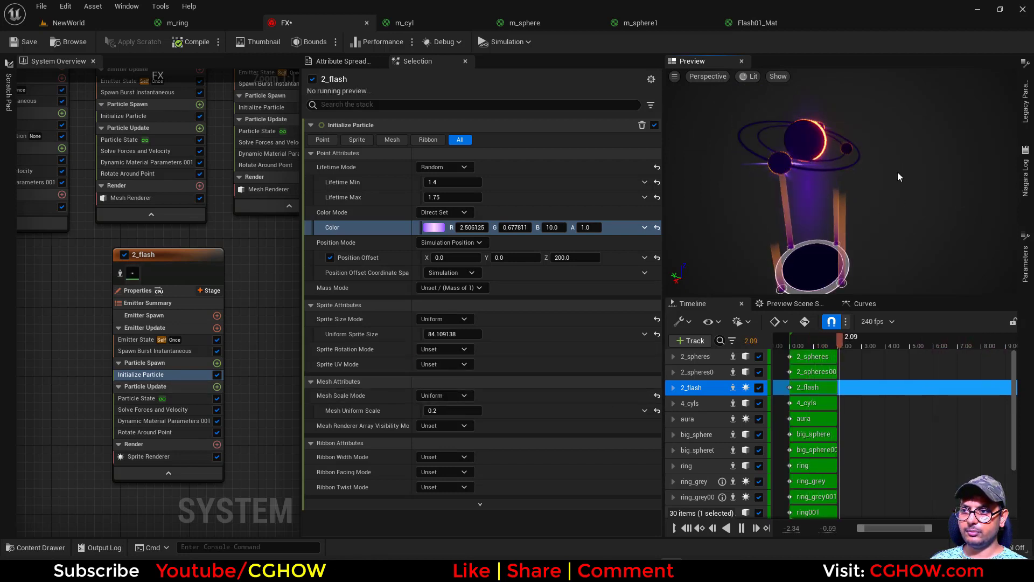
# Step: Add a Camera Offset module to 2_flash's Particle Update stage
pyautogui.click(159, 457)
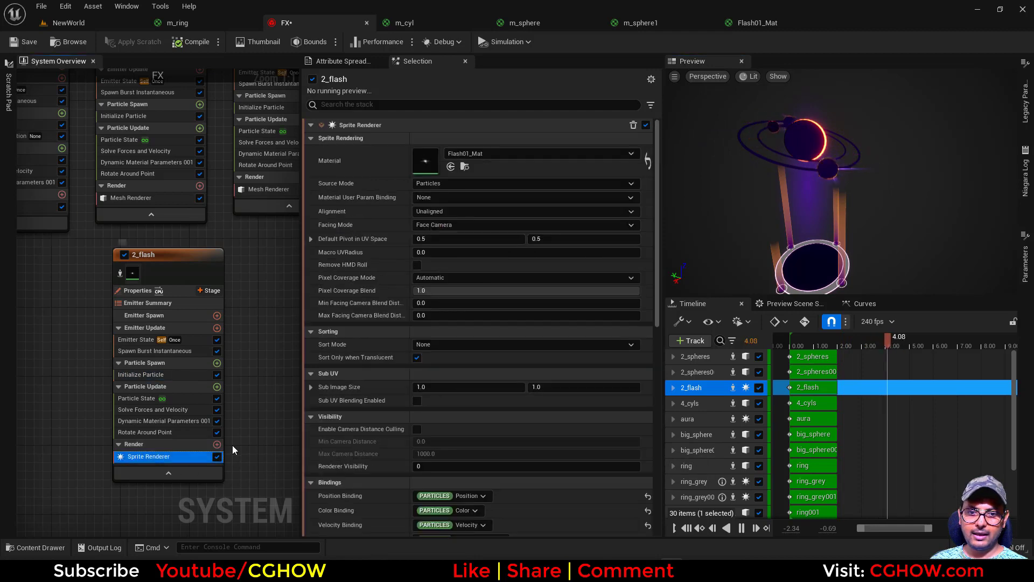
pyautogui.click(215, 387)
pyautogui.write('cam')
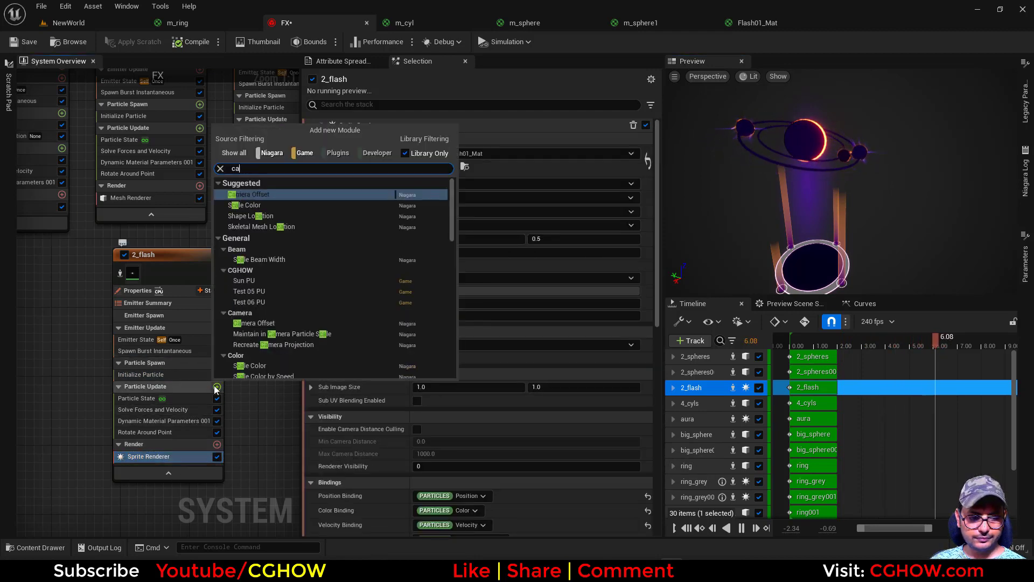
pyautogui.click(257, 196)
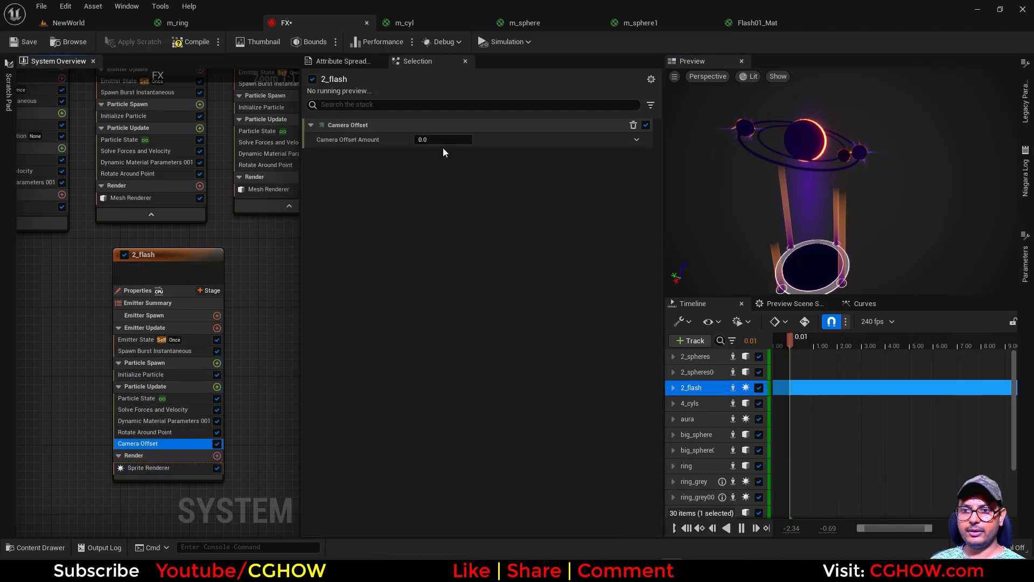
# Step: Set 2_flash's Camera Offset Amount to 20
pyautogui.click(445, 140)
pyautogui.write('10')
pyautogui.press('Return')
pyautogui.write('20')
pyautogui.press('Return')
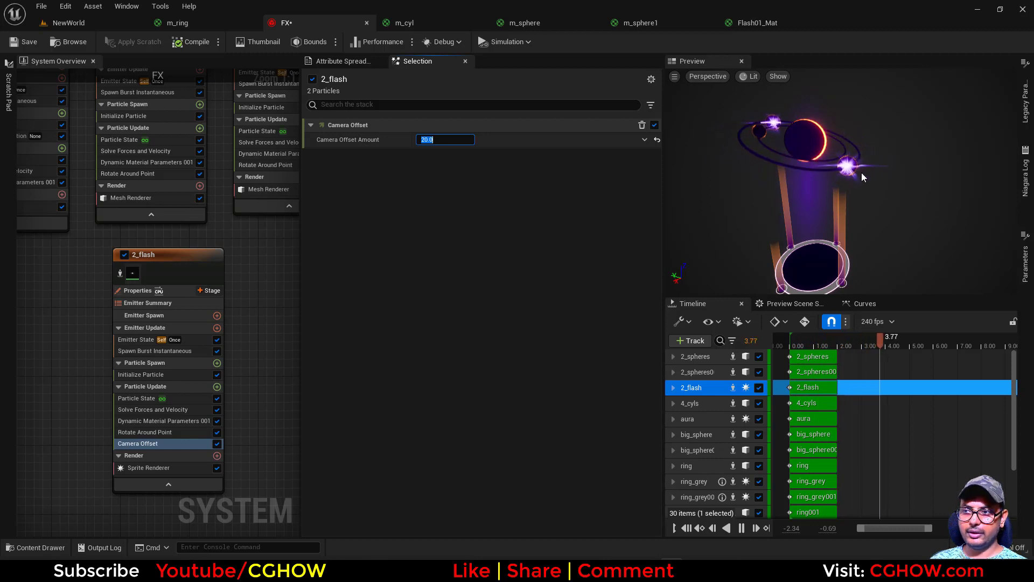
# Step: Try a horizontal Default Pivot in UV Space of 0, followed by 0.4, on 2_flash's Sprite Renderer
pyautogui.click(148, 467)
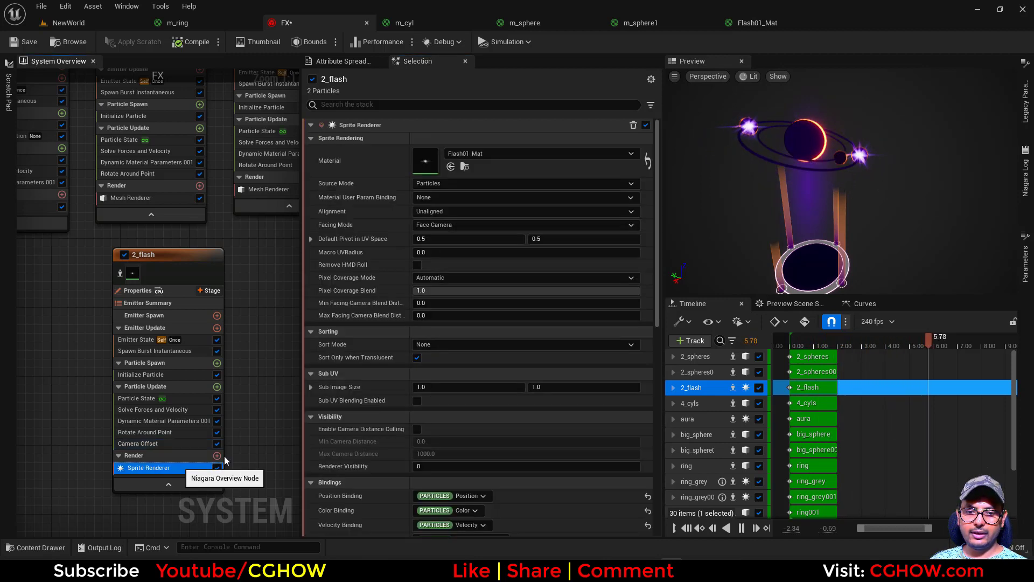
pyautogui.click(445, 238)
pyautogui.write('0')
pyautogui.press('Return')
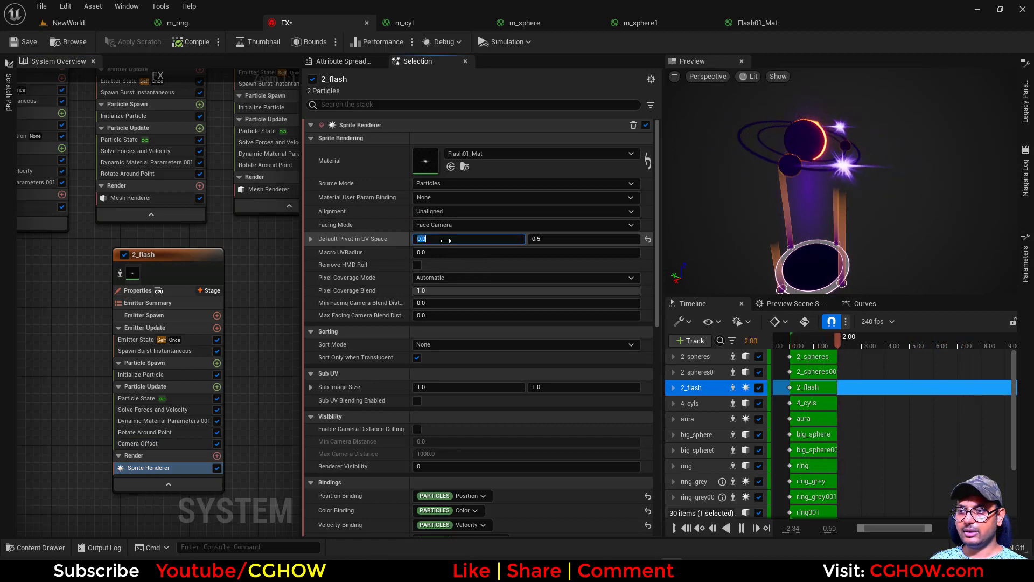
pyautogui.press('BackSpace')
pyautogui.write('0.4')
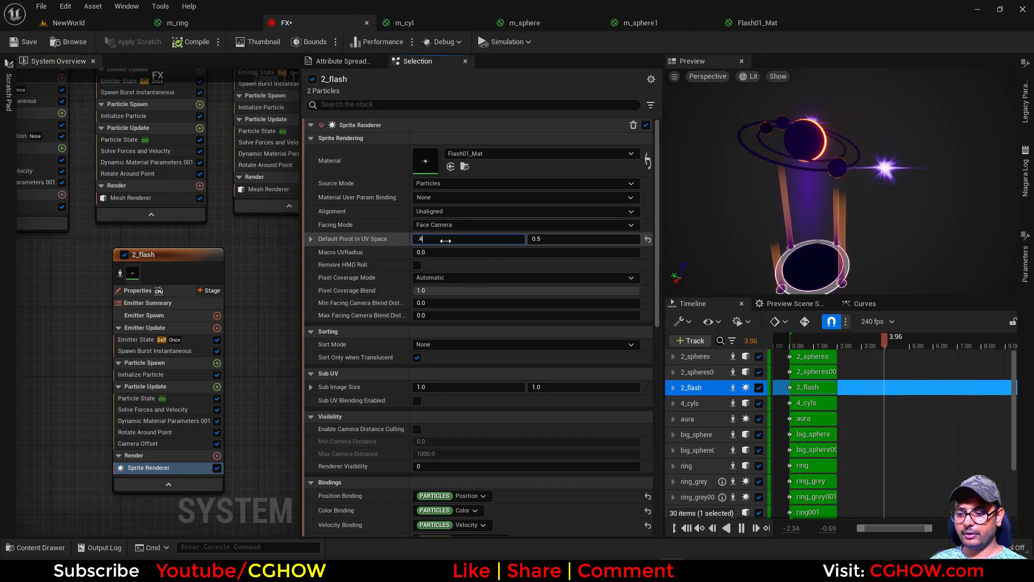
pyautogui.press('Return')
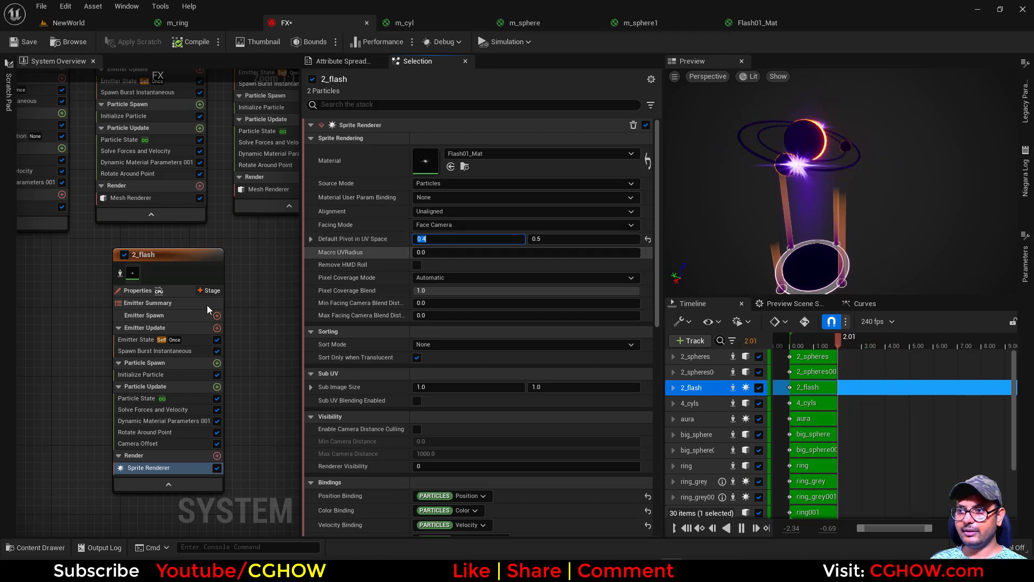
# Step: Reduce 2_flash's Uniform Sprite Size to 28.869133 and set its Sprite Renderer's horizontal Default Pivot in UV Space to 0.3
pyautogui.click(135, 375)
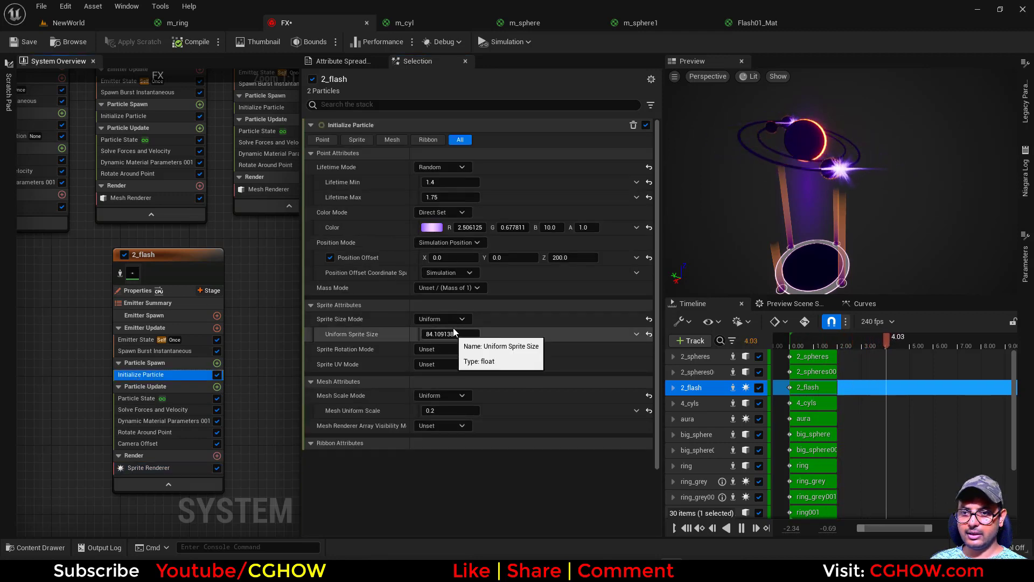
pyautogui.moveTo(453, 334)
pyautogui.mouseDown()
pyautogui.moveTo(412, 334)
pyautogui.moveTo(454, 341)
pyautogui.mouseUp()
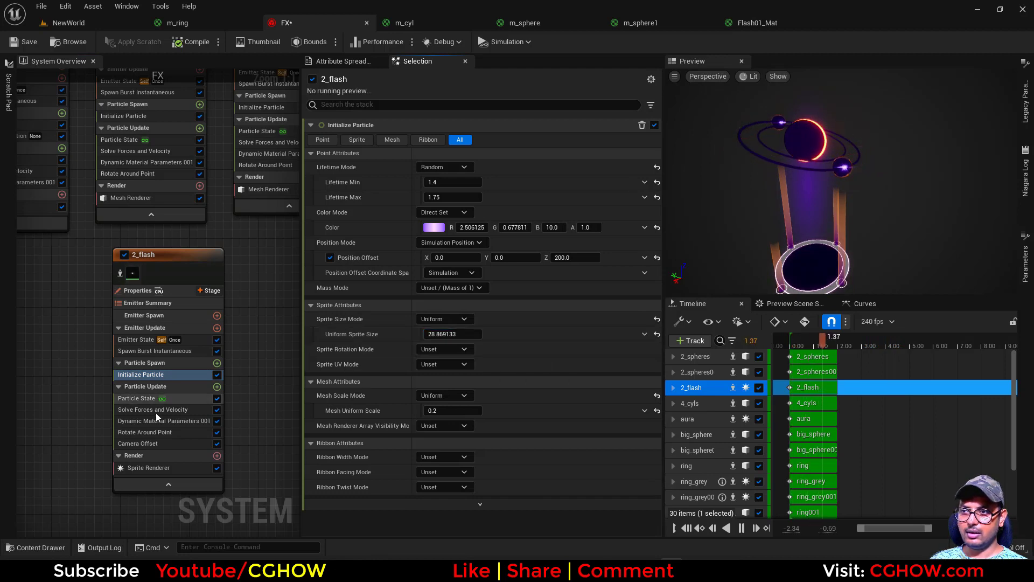
pyautogui.click(147, 469)
pyautogui.click(456, 240)
pyautogui.write('.3')
pyautogui.press('Return')
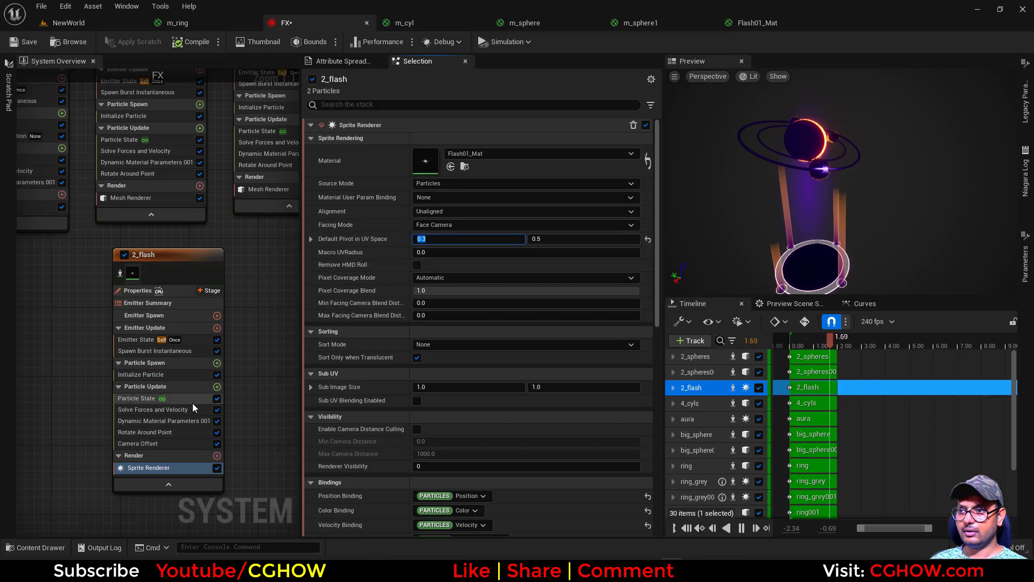
# Step: Raise the brightness value of 2_flash's particle colour to 50
pyautogui.click(138, 373)
pyautogui.click(431, 227)
pyautogui.click(596, 432)
pyautogui.write('50')
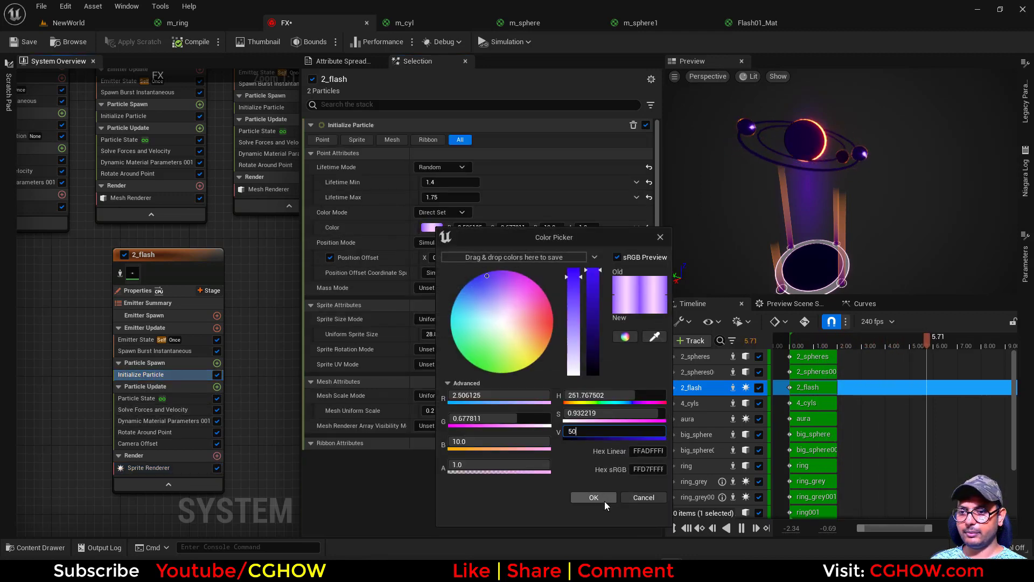
pyautogui.click(603, 498)
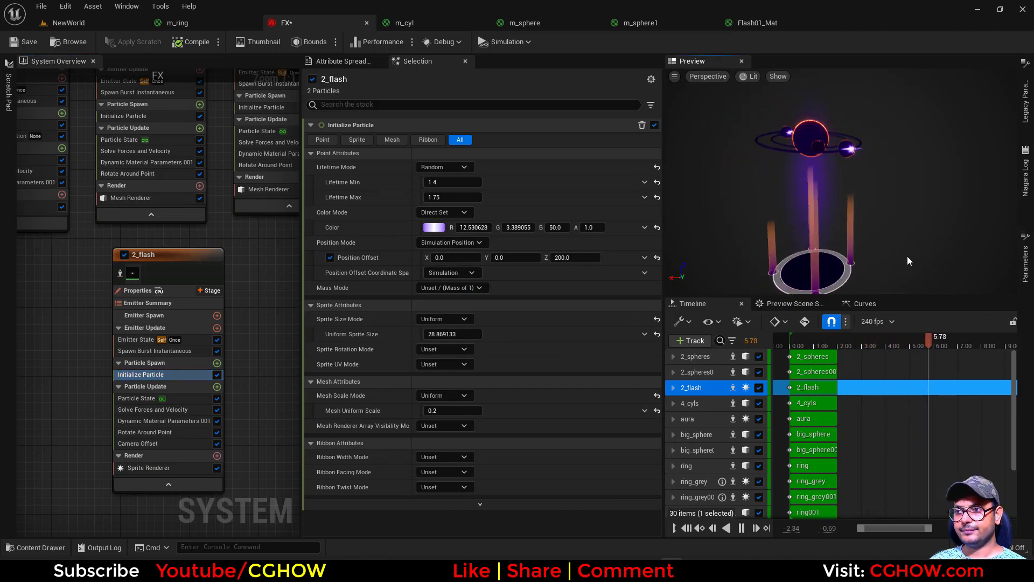
# Step: Switch to the browser, examine the BuKu VFX concept image from the orbiting spheres to the base ring, and return to Unreal Engine
pyautogui.hotkey('alt', 'Tab')
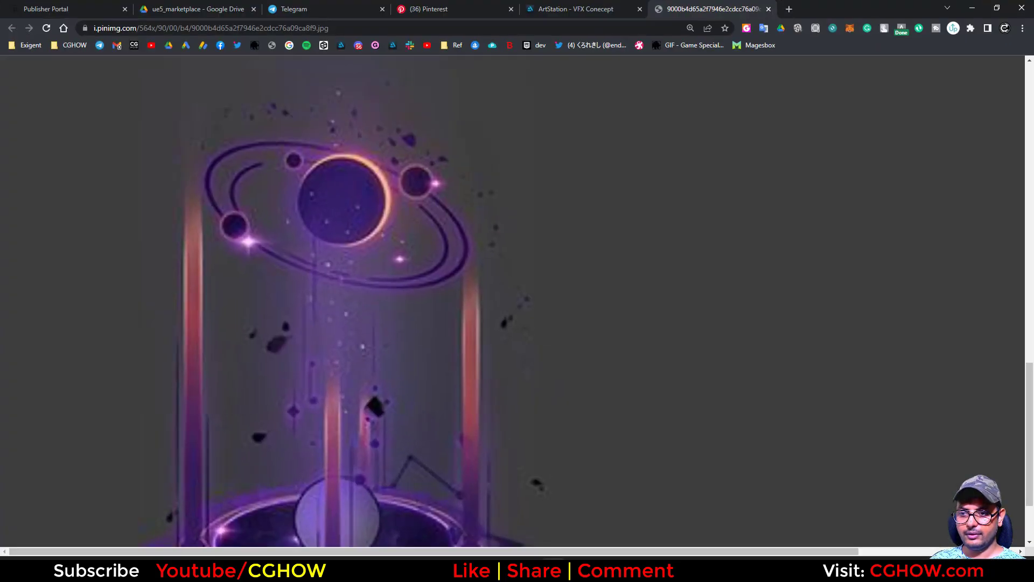
pyautogui.scroll(-2, 502, 398)
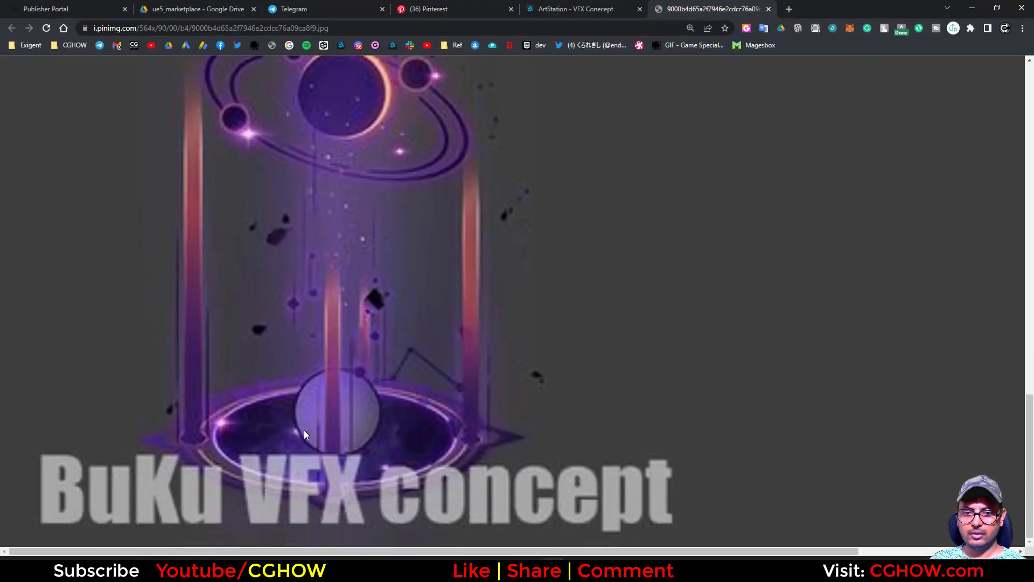
pyautogui.scroll(3, 441, 404)
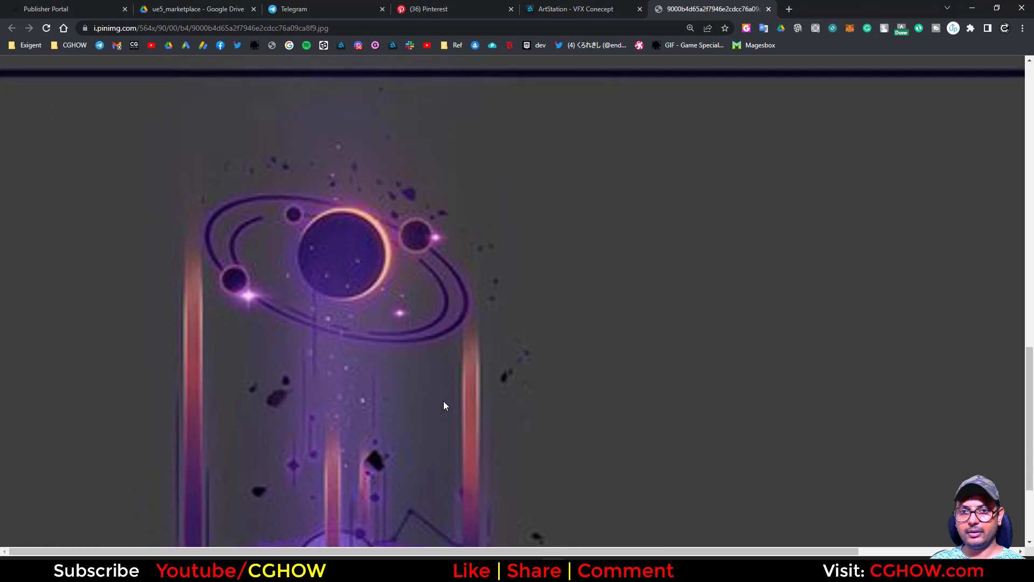
pyautogui.scroll(-2, 444, 406)
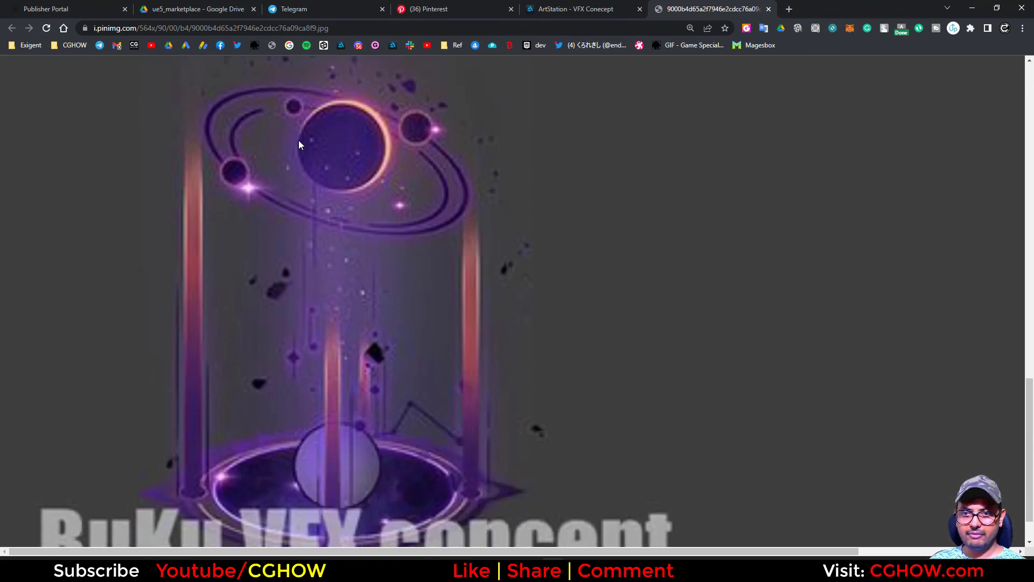
pyautogui.hotkey('alt', 'Tab')
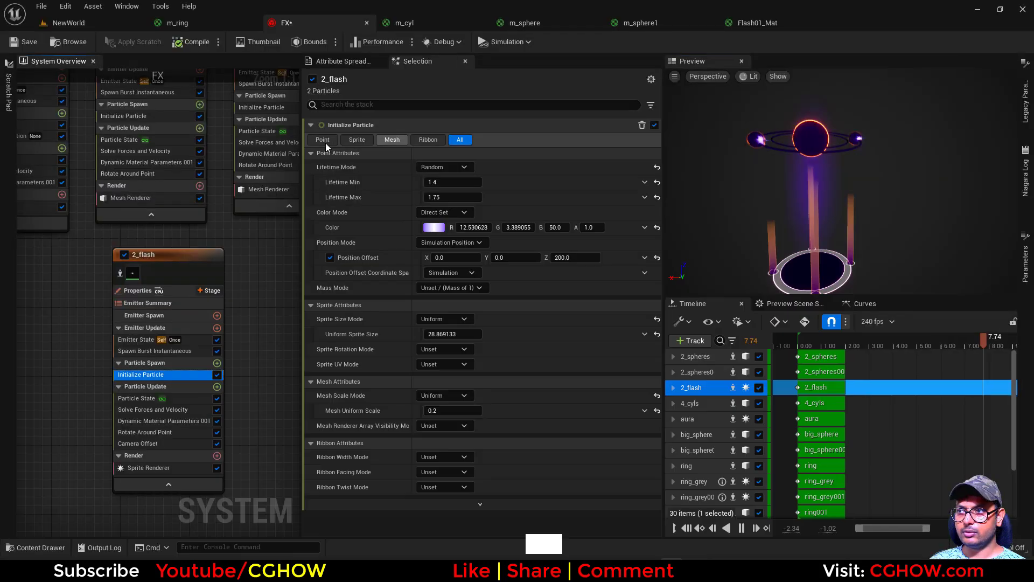
# Step: Duplicate the aura emitter and place the copy beside the original
pyautogui.moveTo(141, 420); pyautogui.dragTo(16, 441, button='right')
pyautogui.moveTo(201, 134); pyautogui.dragTo(17, 148, button='right')
pyautogui.click(158, 173)
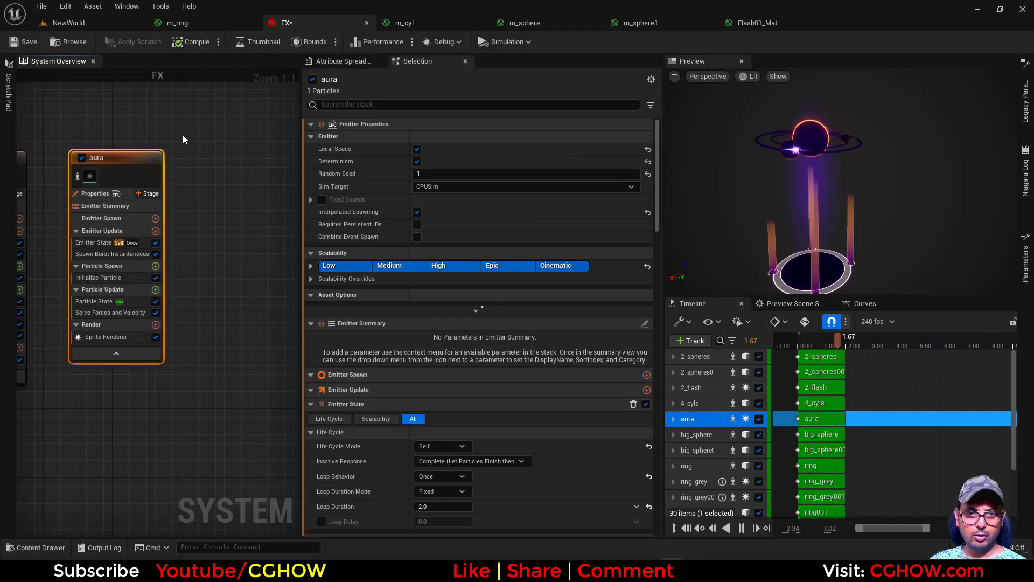
pyautogui.click(191, 148)
pyautogui.hotkey('ctrl', 'v')
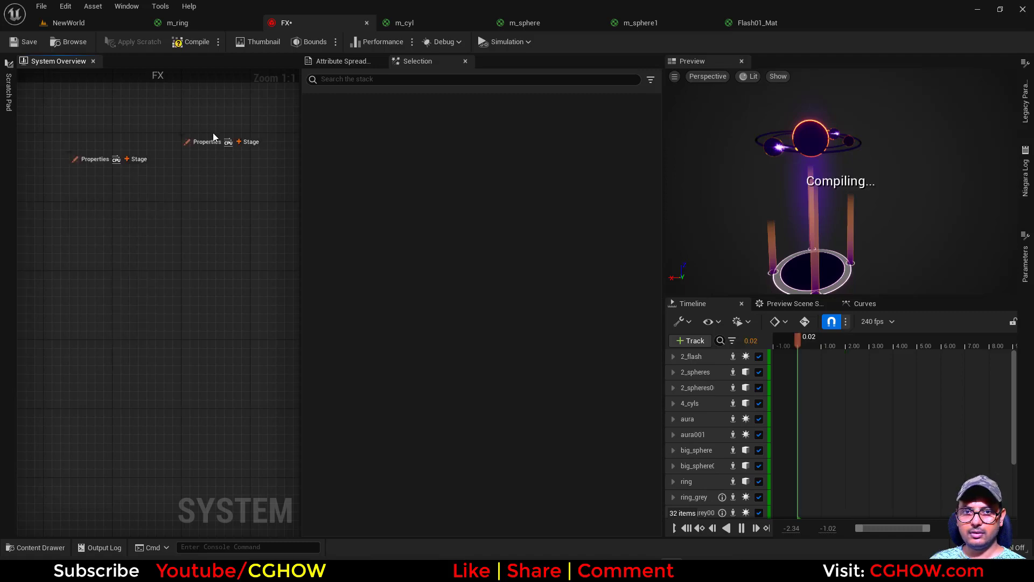
pyautogui.moveTo(213, 139); pyautogui.dragTo(161, 142, button='right')
pyautogui.click(173, 160)
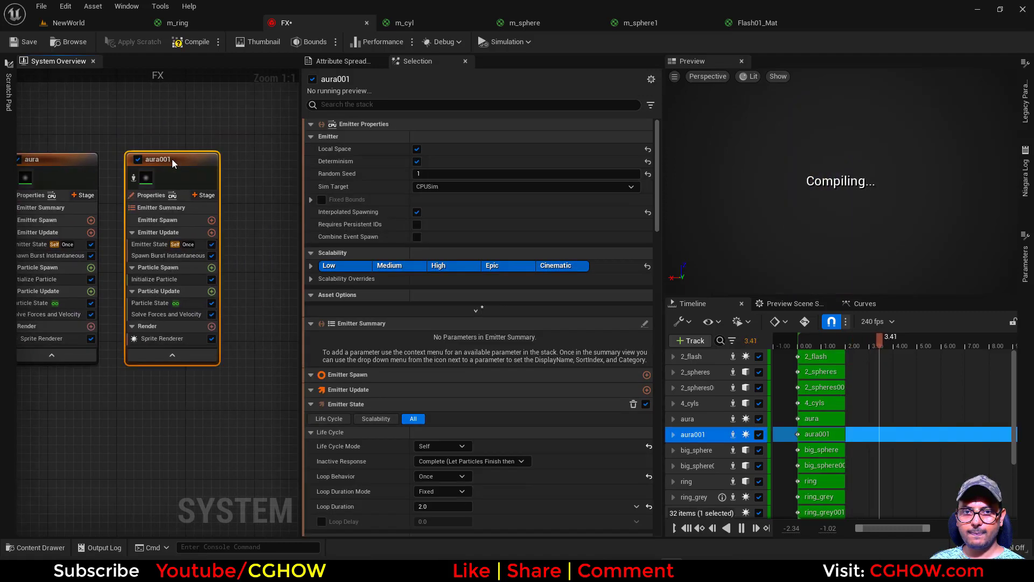
# Step: Set aura001's Sprite Size Mode to Random Uniform with a size range of 1 to 10
pyautogui.click(161, 338)
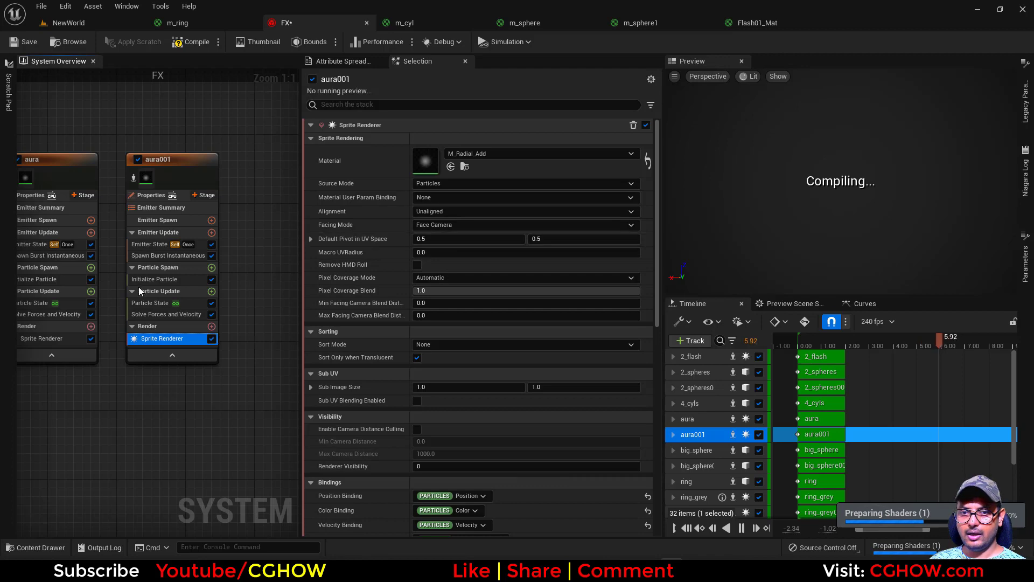
pyautogui.click(157, 279)
pyautogui.click(454, 322)
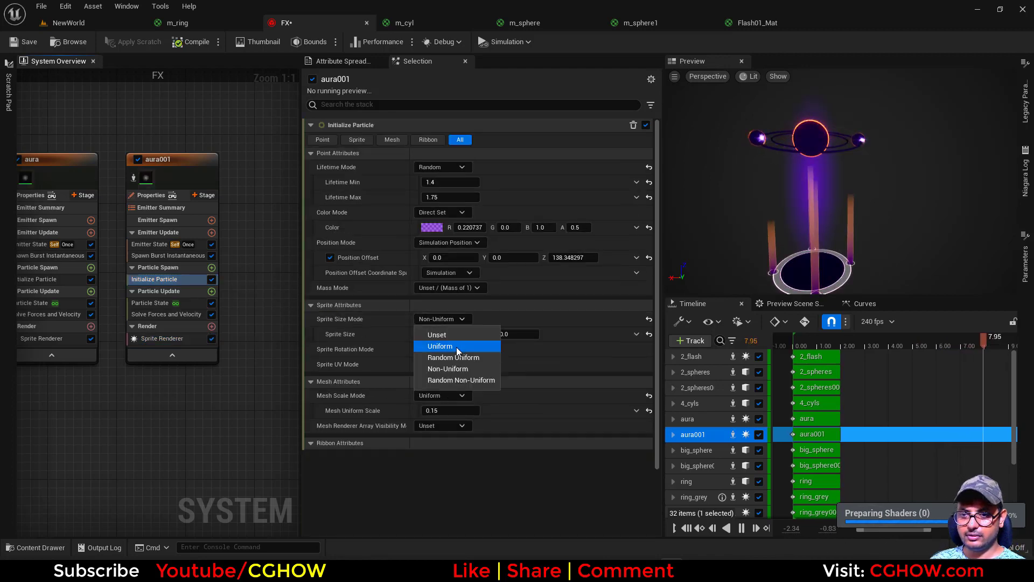
pyautogui.click(457, 347)
pyautogui.click(447, 322)
pyautogui.click(449, 358)
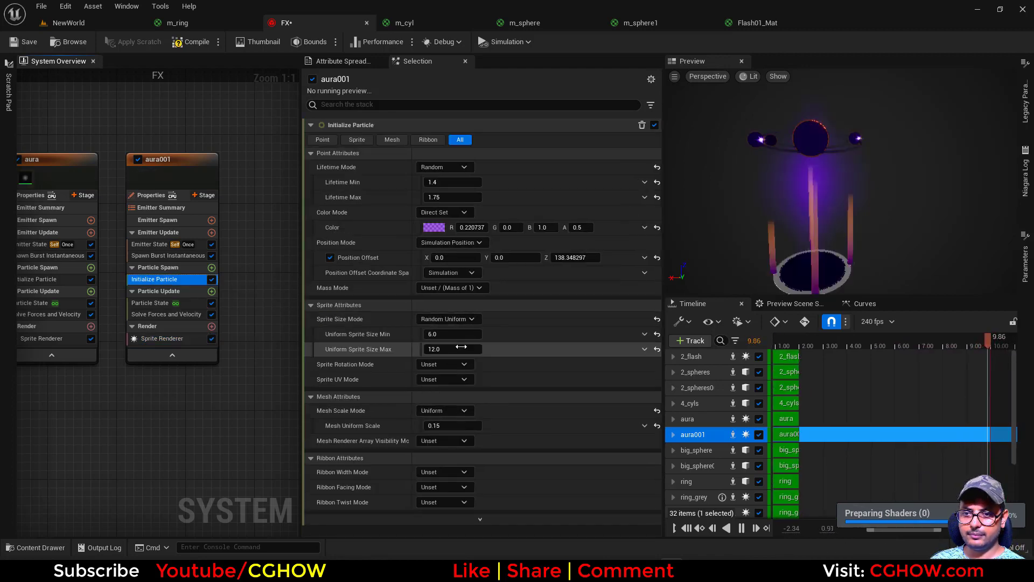
pyautogui.click(457, 334)
pyautogui.write('1')
pyautogui.press('Return')
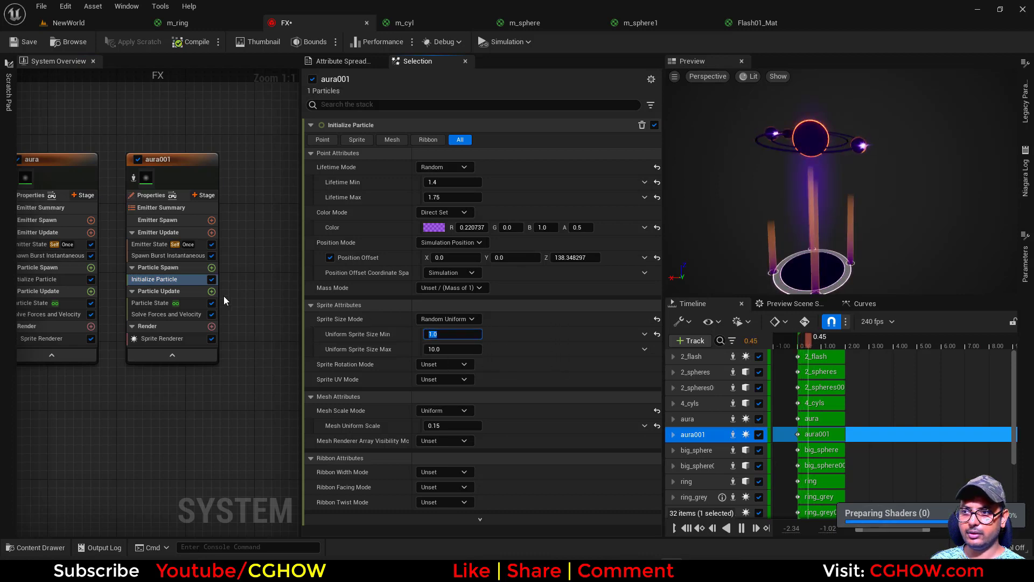
# Step: Add a Shape Location module to aura001's Particle Spawn stage, using a Cylinder primitive with a height of 200
pyautogui.click(212, 268)
pyautogui.press('Escape')
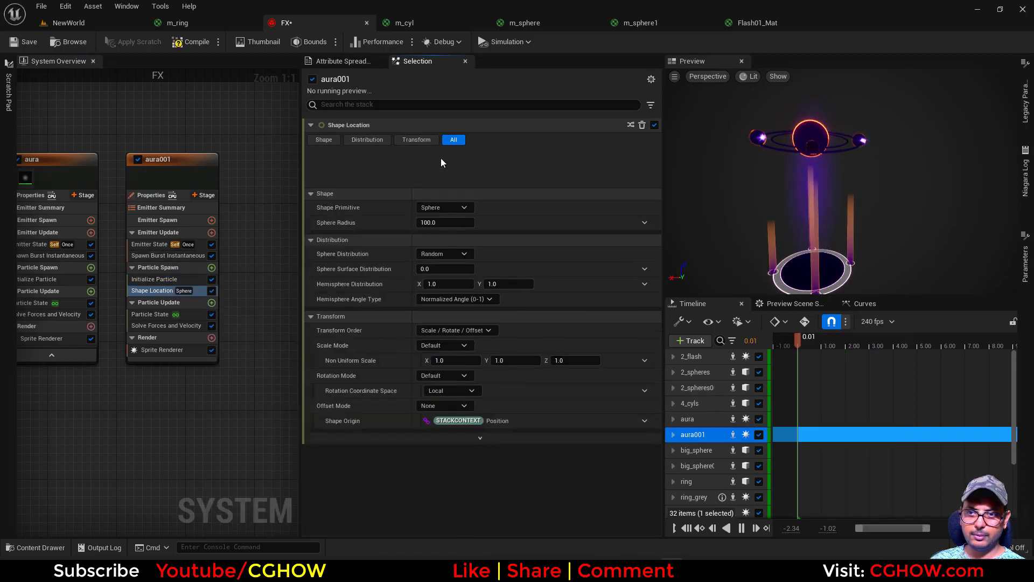
pyautogui.click(454, 167)
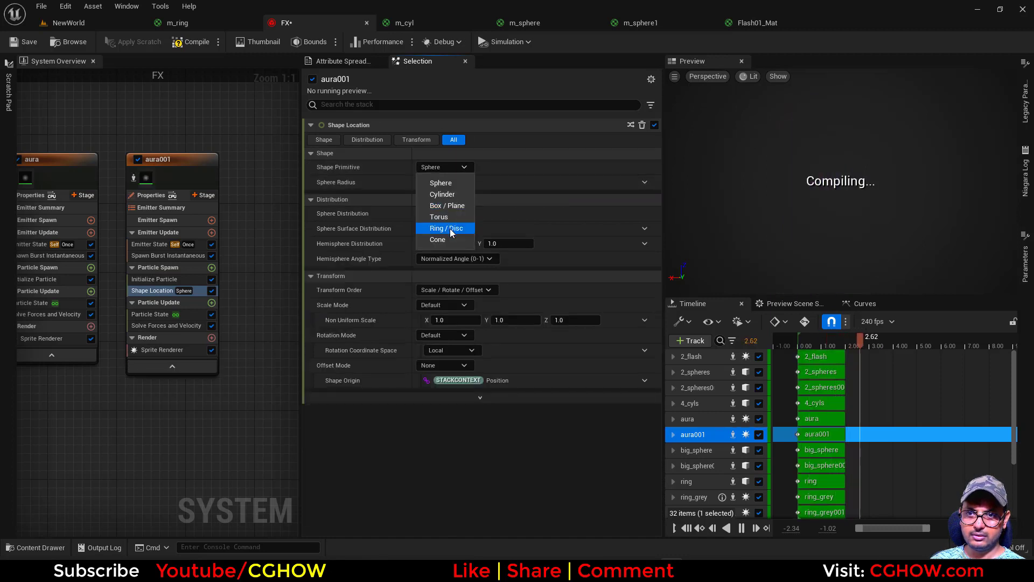
pyautogui.click(445, 194)
pyautogui.click(440, 183)
pyautogui.write('200')
pyautogui.press('Return')
# Step: Set the Spawn Count of aura001's Spawn Burst Instantaneous to 50
pyautogui.click(186, 256)
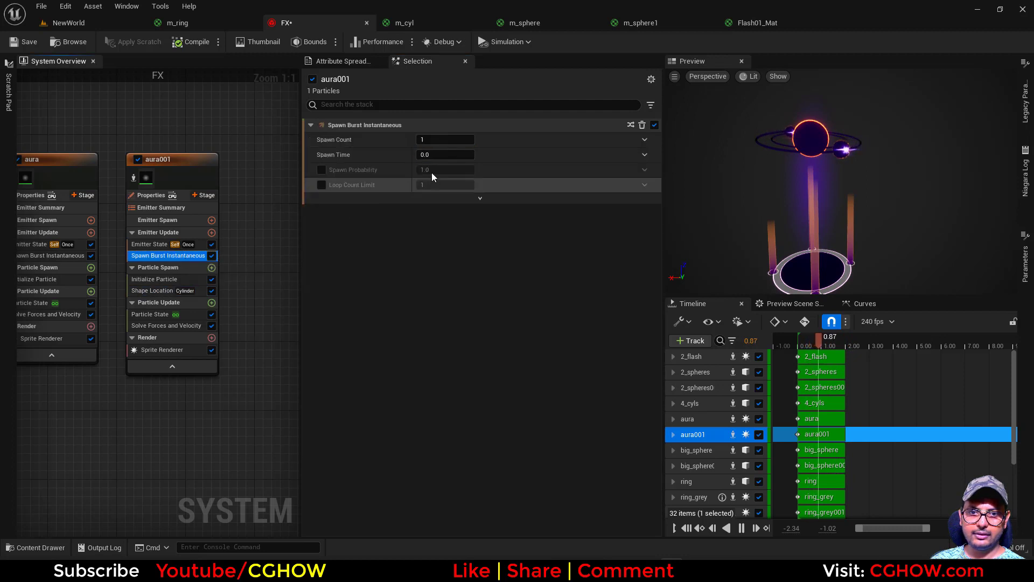
pyautogui.click(444, 140)
pyautogui.write('50')
pyautogui.press('Return')
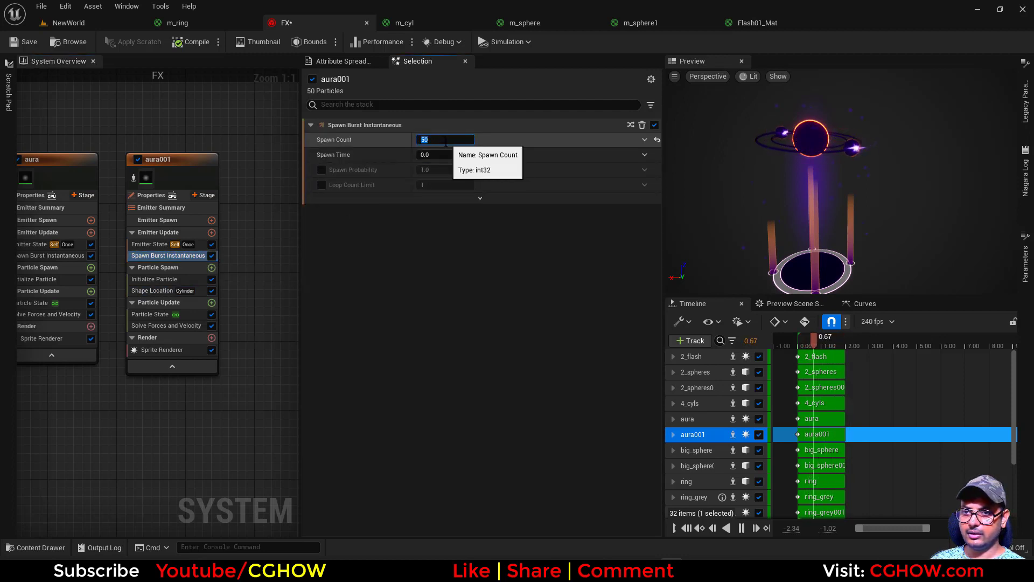